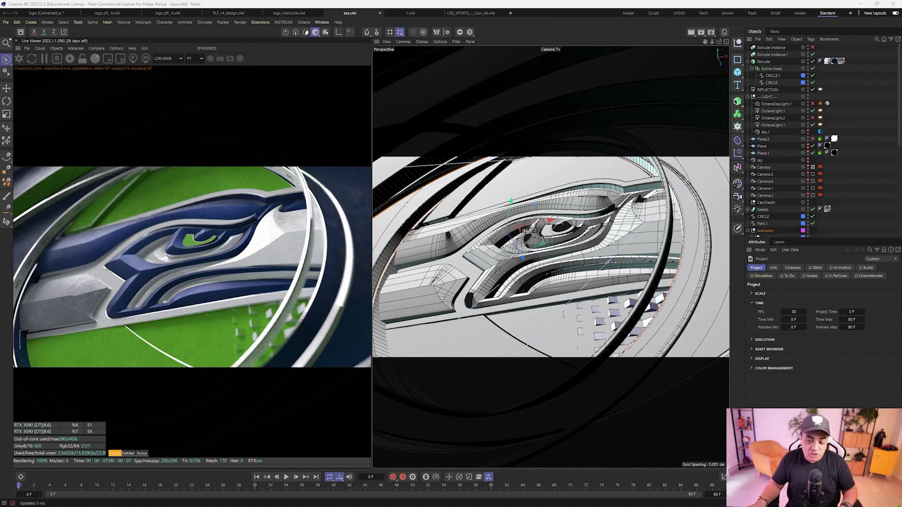
Select two extruded pieces of the hawk logo to examine their cap and bevel settings
{"action": "left_click", "coordinate": [451, 280]}
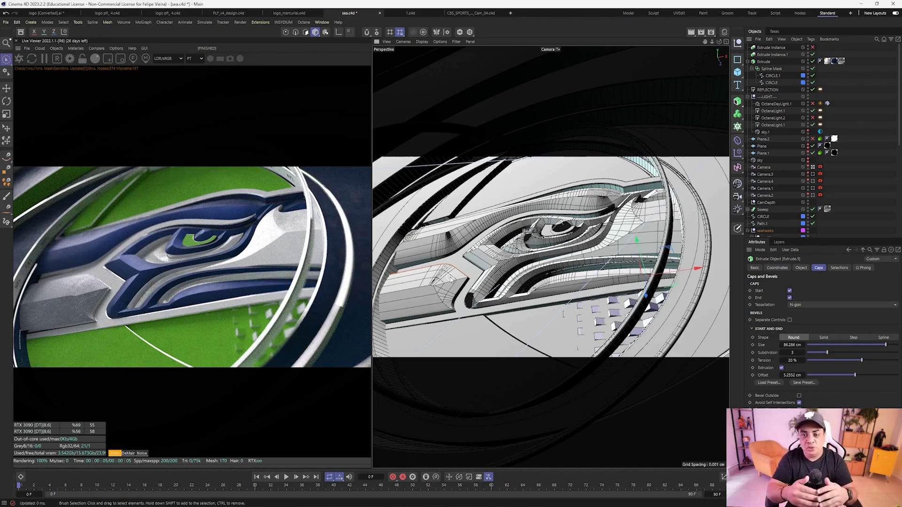
{"action": "left_click", "coordinate": [411, 248]}
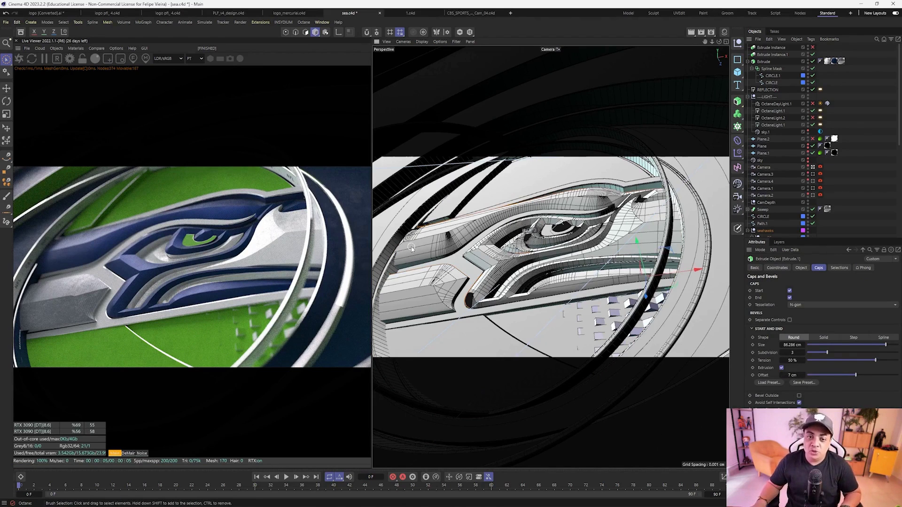
Switch to the logo_mercurial.c4d scene, preview its render in the Live Viewer and select the logo plate's extrude
{"action": "left_click", "coordinate": [289, 13]}
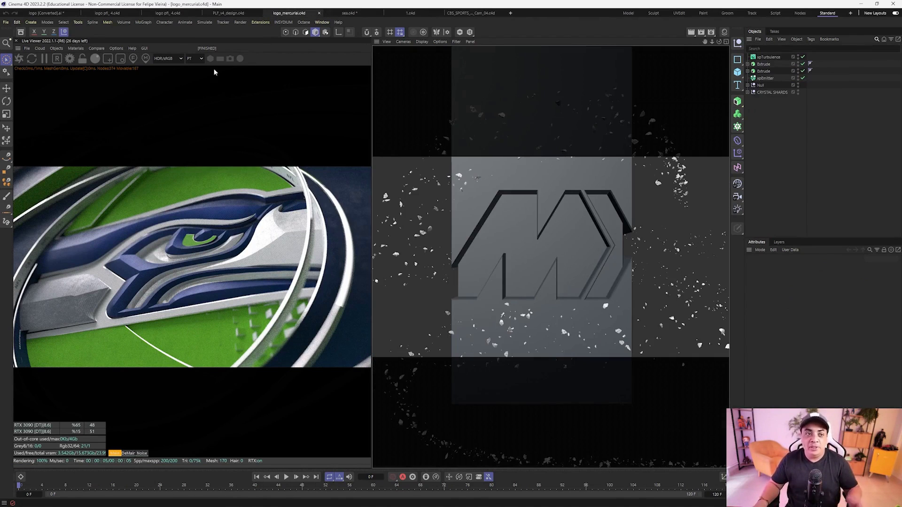
{"action": "left_click", "coordinate": [19, 59]}
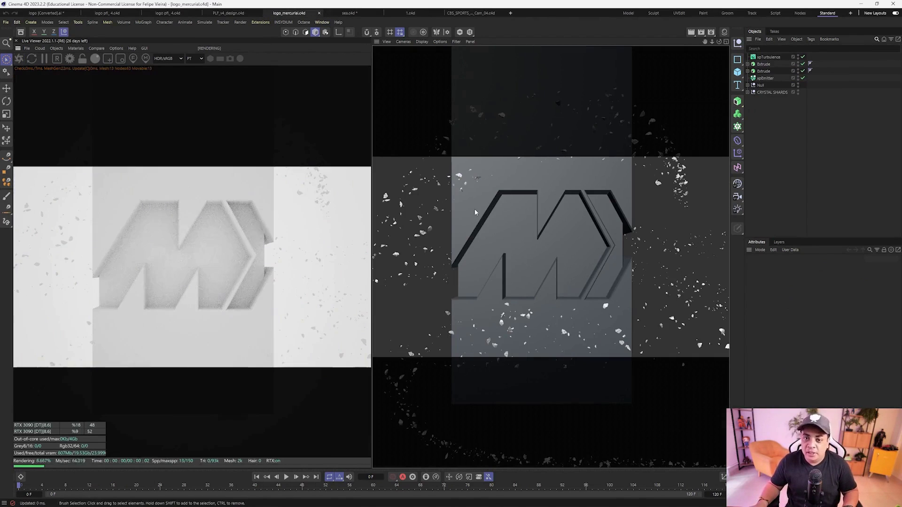
{"action": "left_click", "coordinate": [525, 187]}
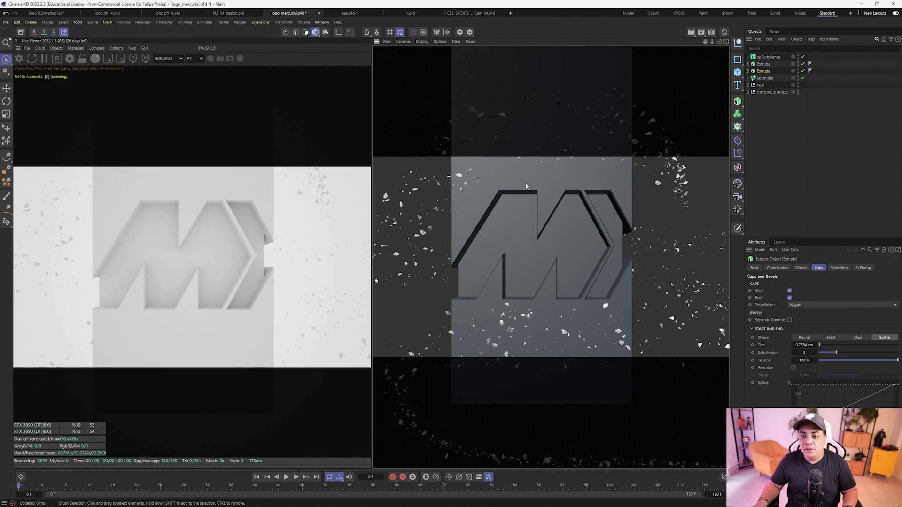
Try shifting the Path 2 spline inside the plate's Spline Mask to demonstrate the live cut-out
{"action": "left_click", "coordinate": [747, 71]}
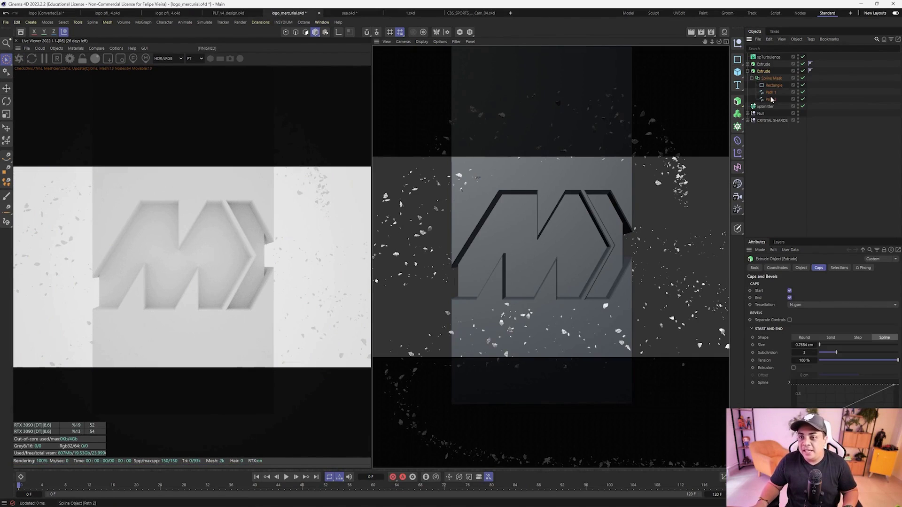
{"action": "key", "text": "e"}
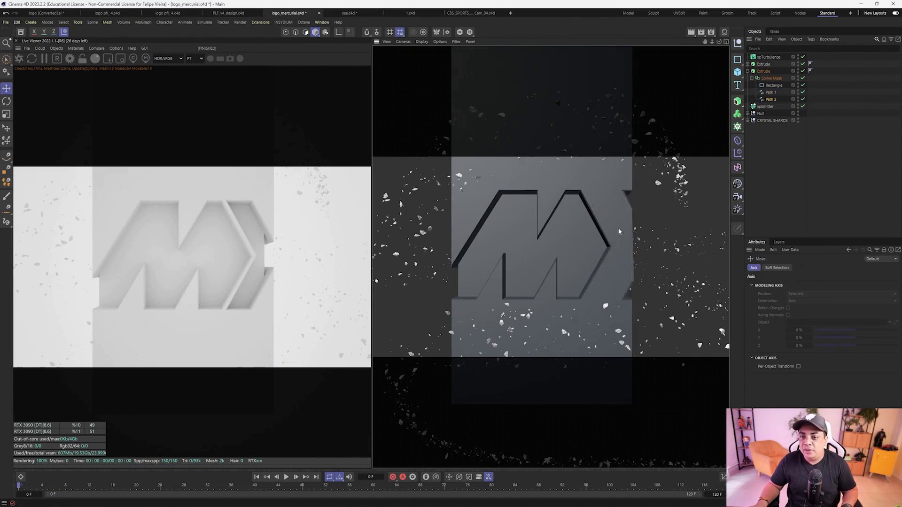
{"action": "left_click_drag", "start_coordinate": [585, 227], "coordinate": [444, 217]}
{"action": "left_click", "coordinate": [767, 92]}
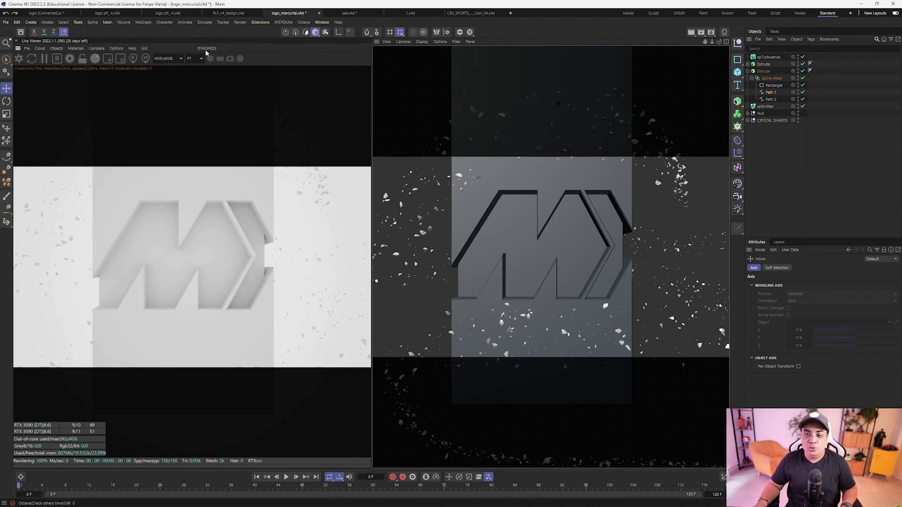
Switch to the PLF_v4_design.c4d scene without the Live Viewer and bring up its render settings
{"action": "left_click", "coordinate": [228, 13]}
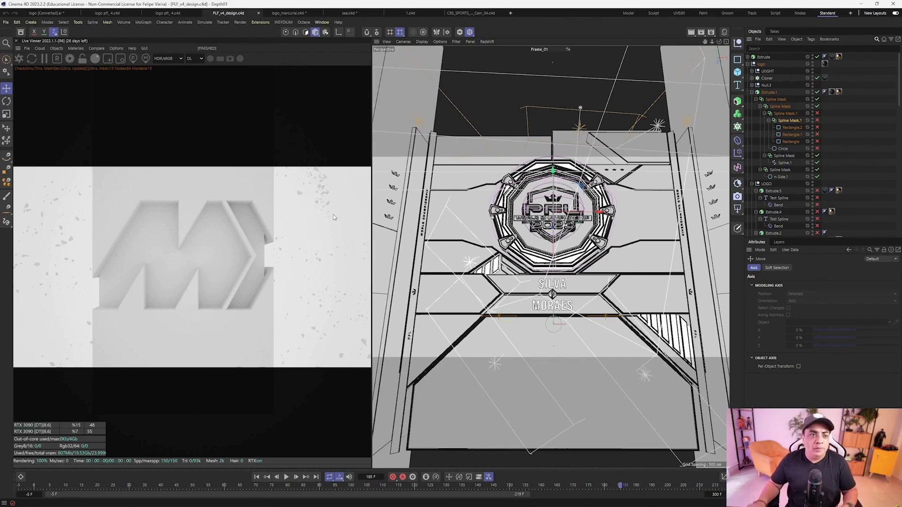
{"action": "left_click", "coordinate": [16, 41]}
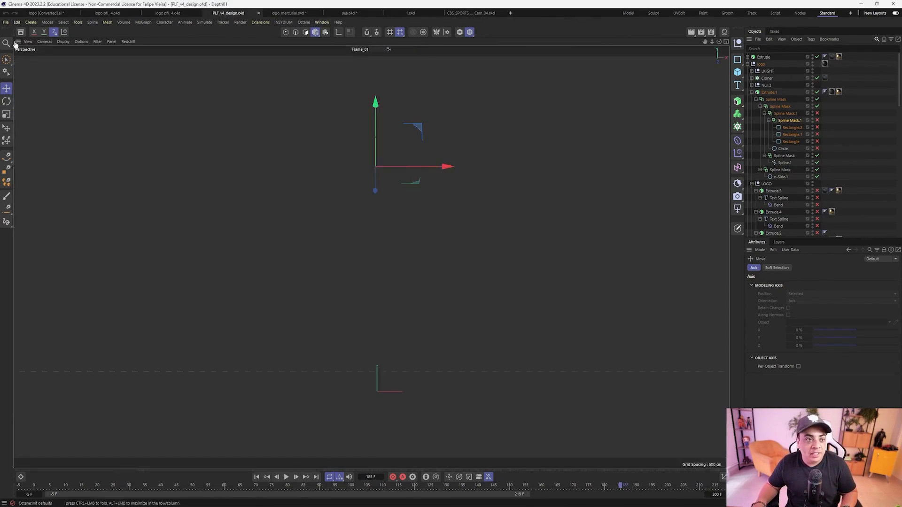
{"action": "left_click", "coordinate": [324, 22]}
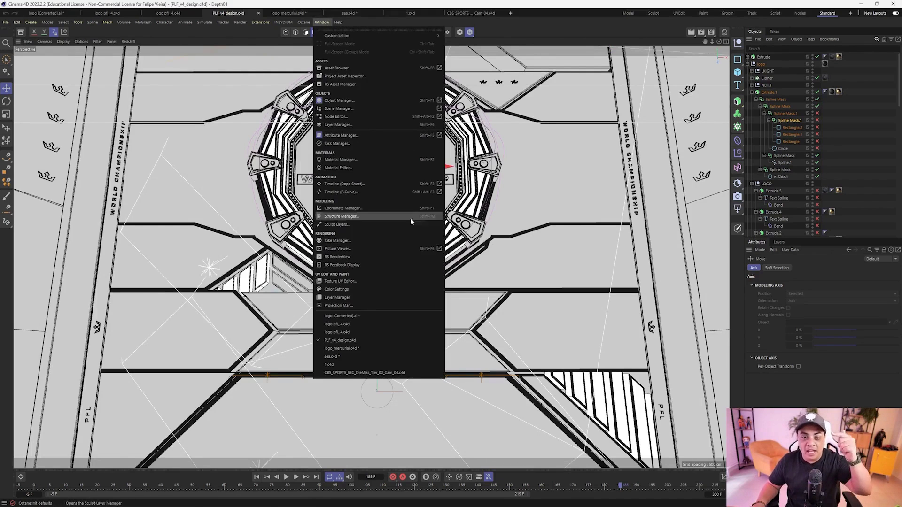
{"action": "left_click", "coordinate": [711, 32]}
{"action": "left_click", "coordinate": [711, 33]}
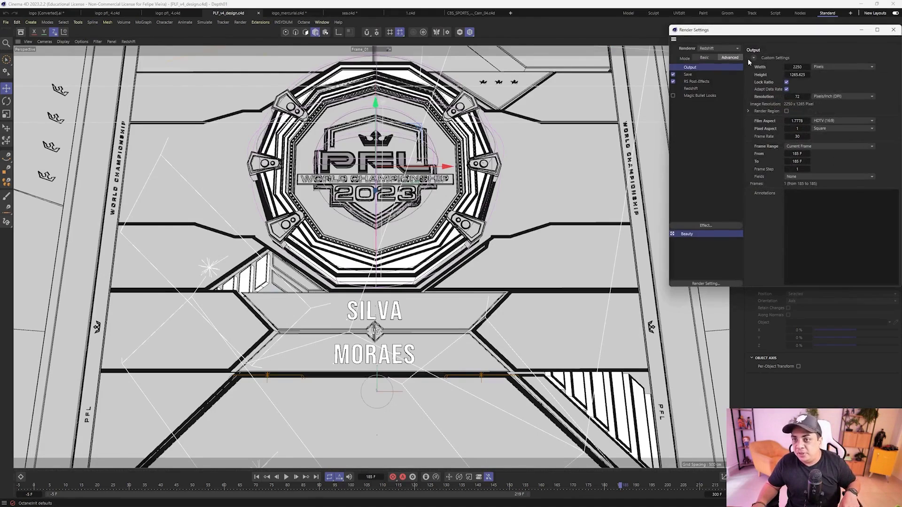
Render the scene in an enlarged Redshift RenderView, examine the image and close the RenderView
{"action": "left_click", "coordinate": [322, 22]}
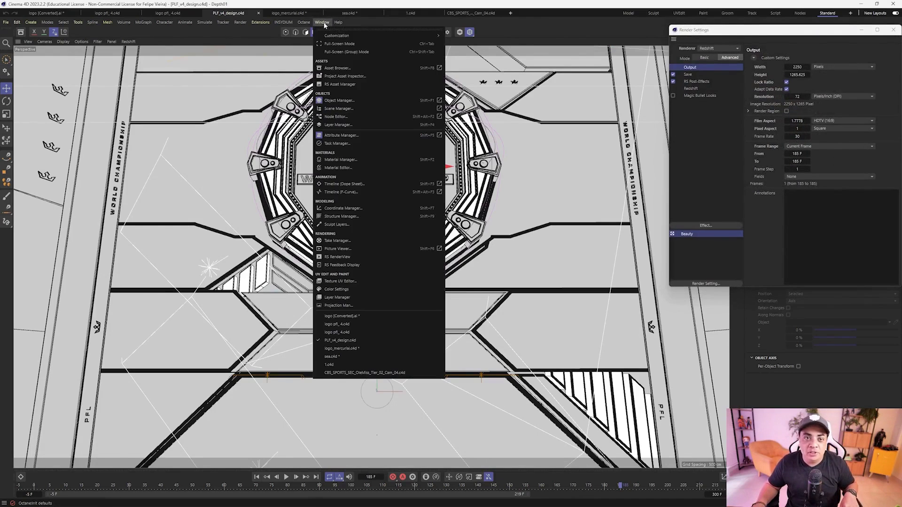
{"action": "left_click", "coordinate": [345, 258]}
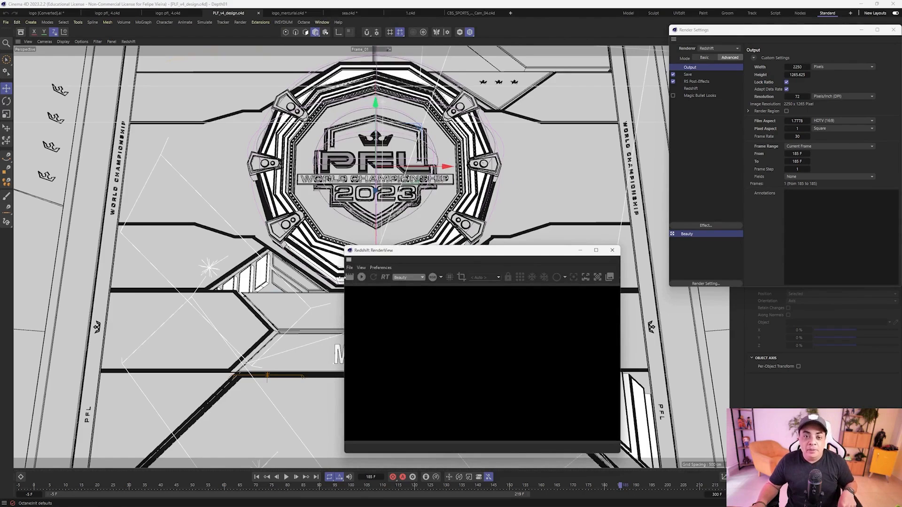
{"action": "left_click", "coordinate": [360, 278]}
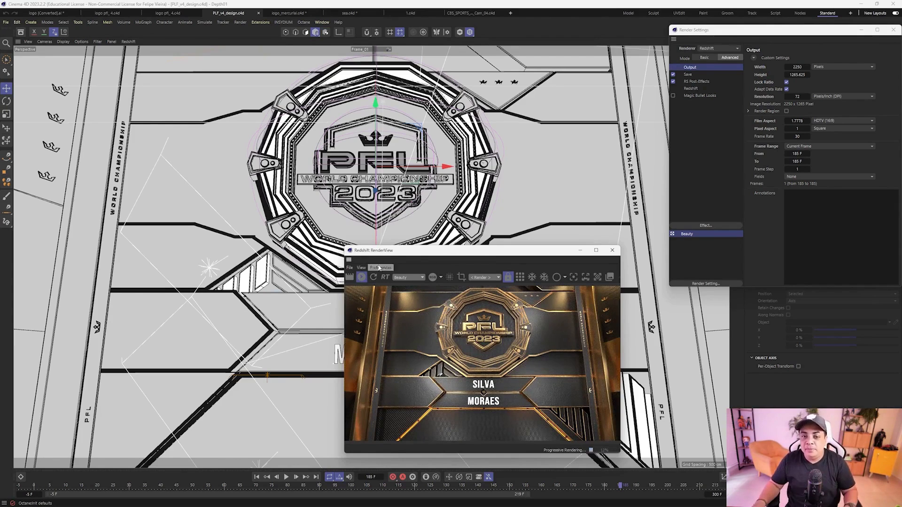
{"action": "left_click_drag", "start_coordinate": [416, 250], "coordinate": [327, 29]}
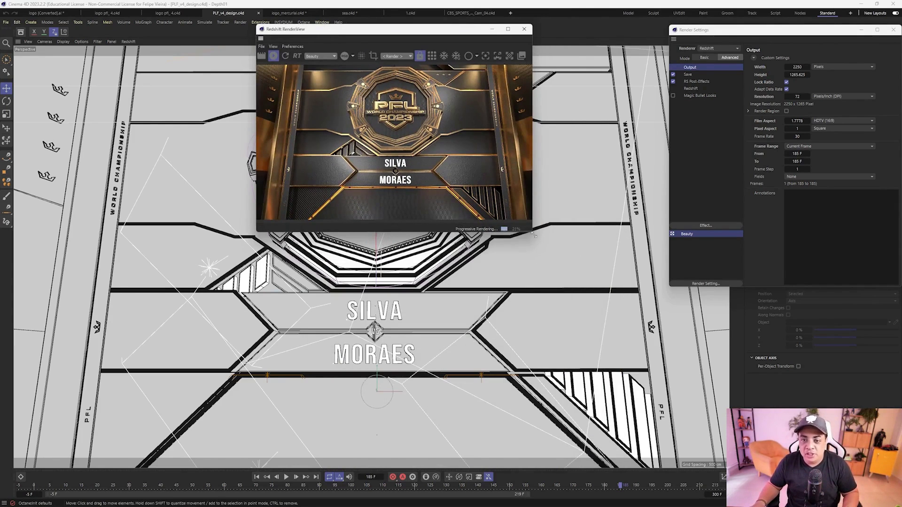
{"action": "left_click_drag", "start_coordinate": [532, 232], "coordinate": [818, 441]}
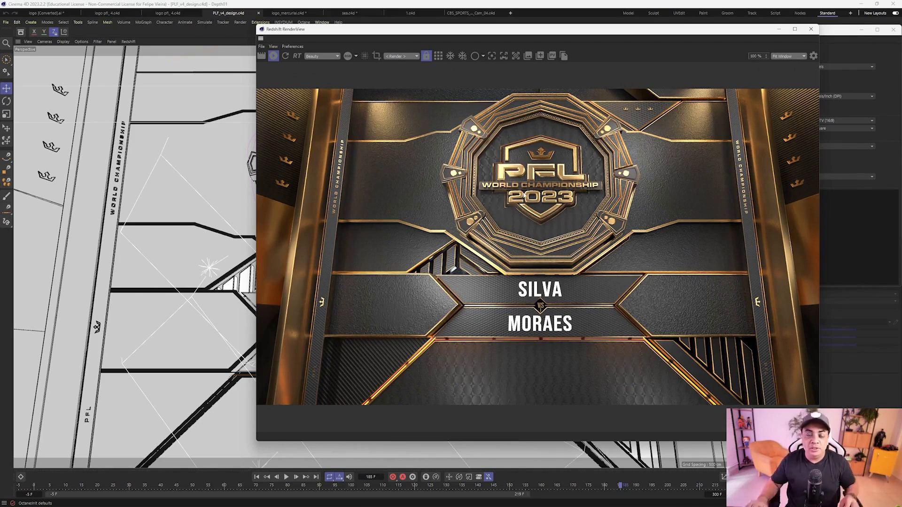
{"action": "left_click", "coordinate": [811, 28]}
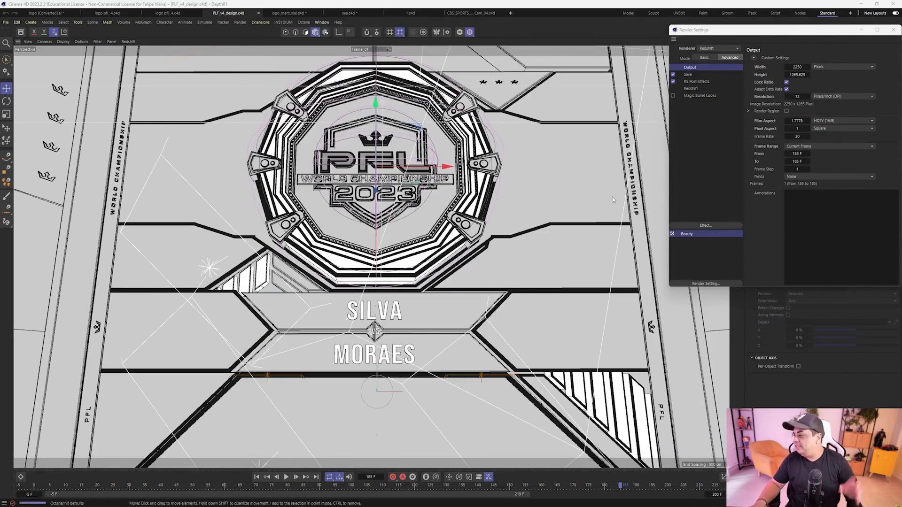
Switch to the second logo pfl_4.c4d scene, select the PROFESSIONAL FIGHTERS LEAGUE text extrude and close the render settings
{"action": "left_click", "coordinate": [170, 13]}
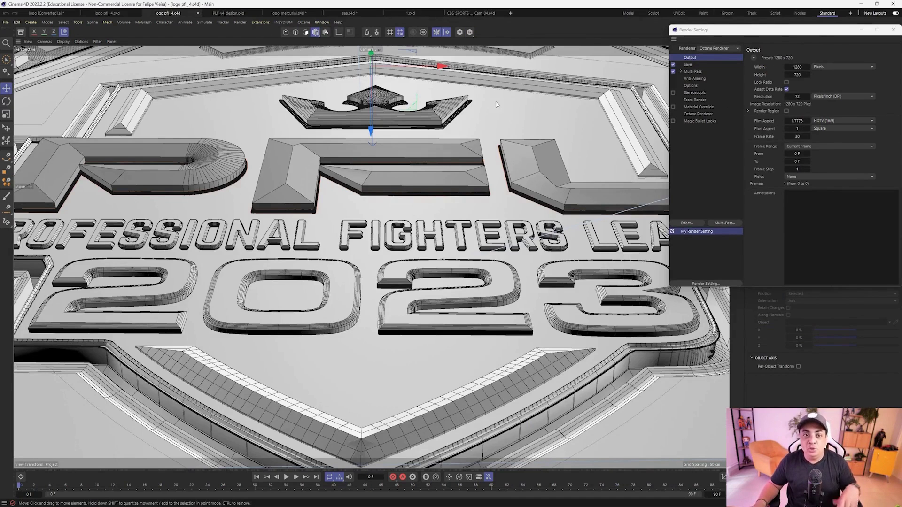
{"action": "left_click", "coordinate": [442, 225]}
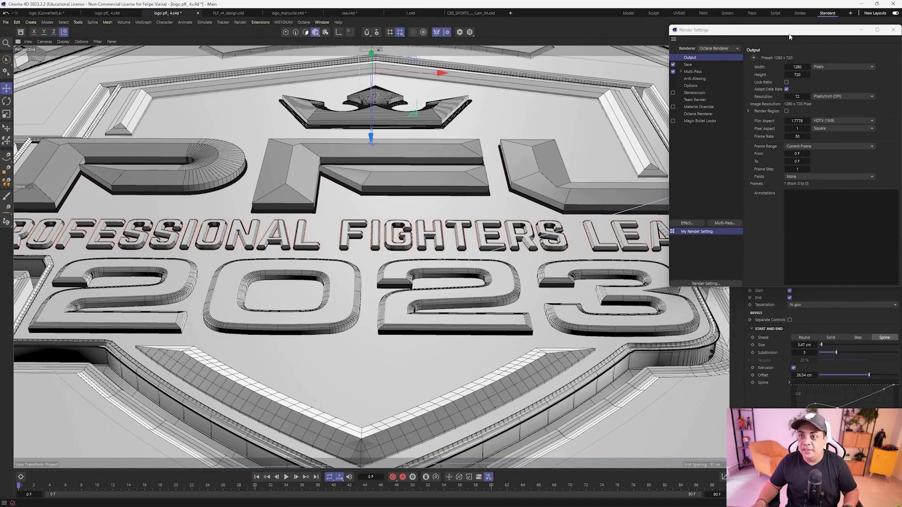
{"action": "left_click_drag", "start_coordinate": [789, 33], "coordinate": [571, 97]}
{"action": "left_click", "coordinate": [675, 95]}
{"action": "left_click", "coordinate": [724, 32]}
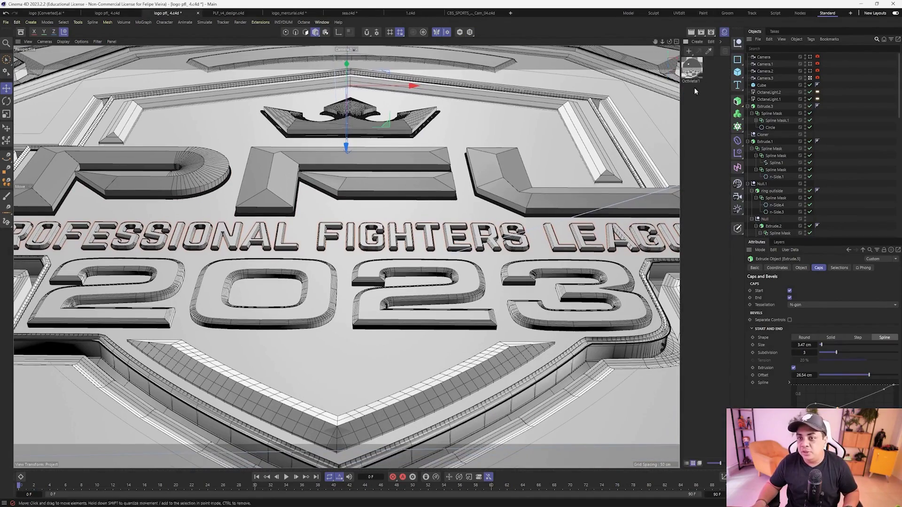
{"action": "left_click", "coordinate": [724, 32]}
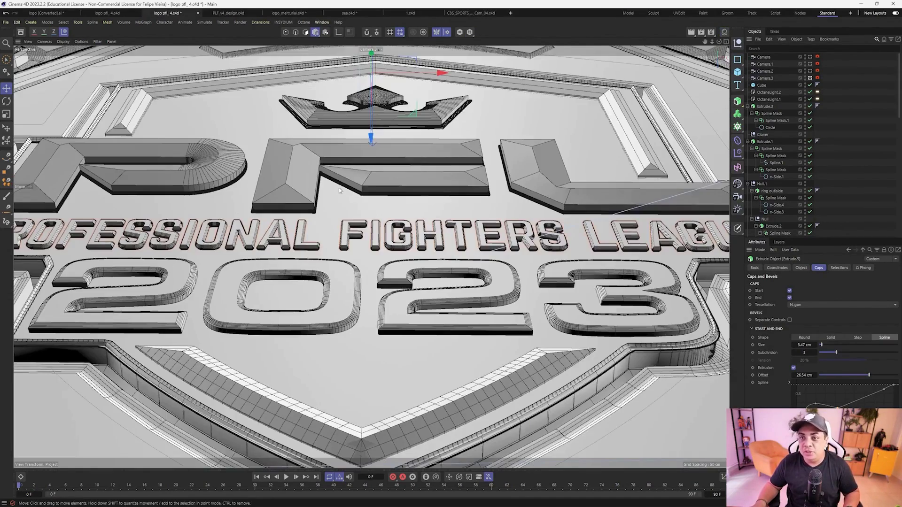
Select the sweep of the PFL lettering and frame the whole medallion through the camera
{"action": "left_click", "coordinate": [463, 172]}
{"action": "scroll", "coordinate": [449, 170], "scroll_direction": "down", "scroll_amount": 8}
{"action": "middle_click_drag", "start_coordinate": [367, 213], "coordinate": [294, 237], "text": "alt"}
{"action": "left_click_drag", "start_coordinate": [312, 233], "coordinate": [310, 258], "text": "alt"}
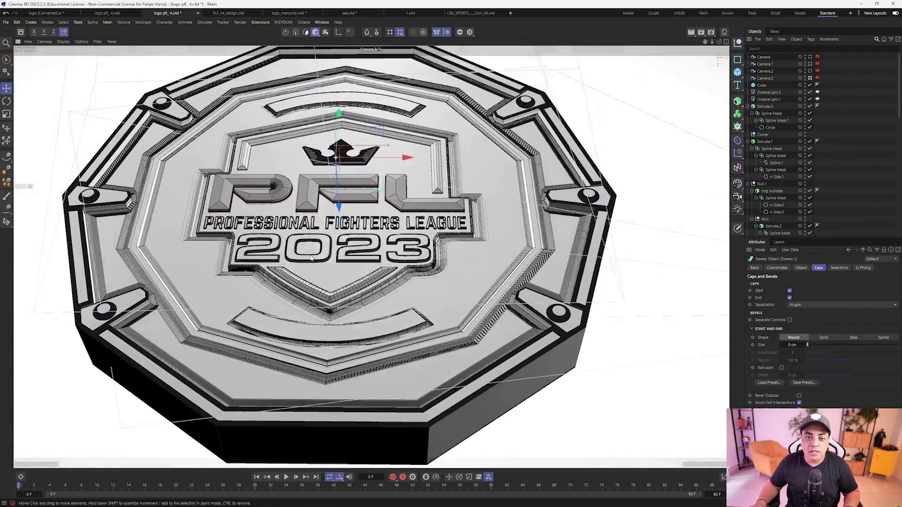
{"action": "scroll", "coordinate": [311, 258], "scroll_direction": "up", "scroll_amount": 2}
Start an Octane Live Viewer render of the medallion and place its window beside the object list
{"action": "left_click", "coordinate": [304, 22]}
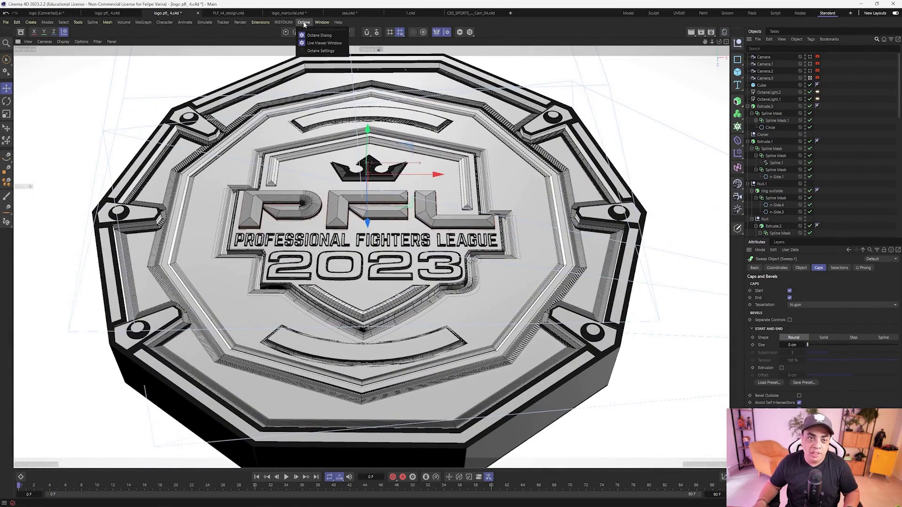
{"action": "left_click", "coordinate": [329, 43]}
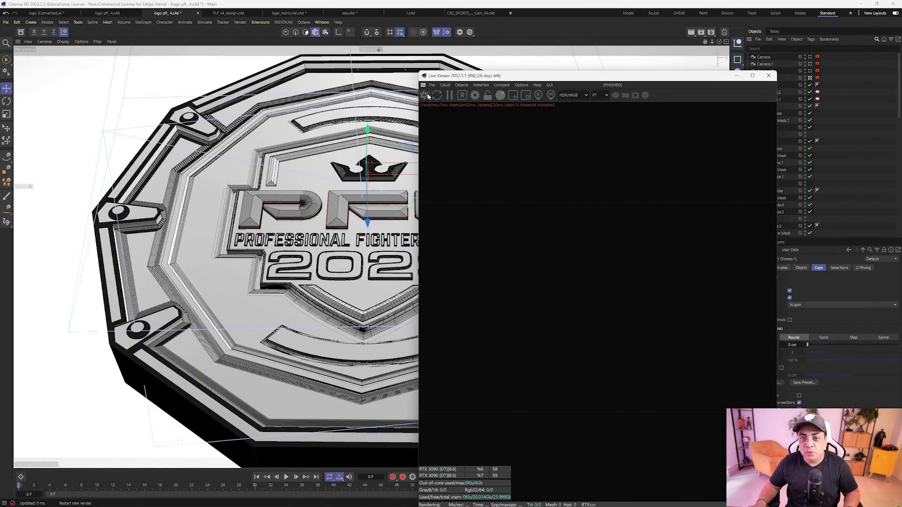
{"action": "left_click", "coordinate": [424, 96]}
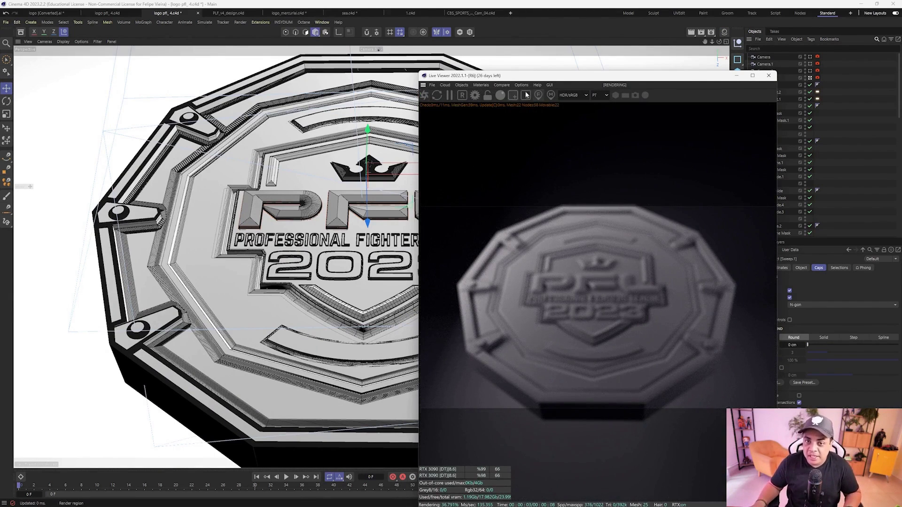
{"action": "left_click_drag", "start_coordinate": [470, 75], "coordinate": [439, 50]}
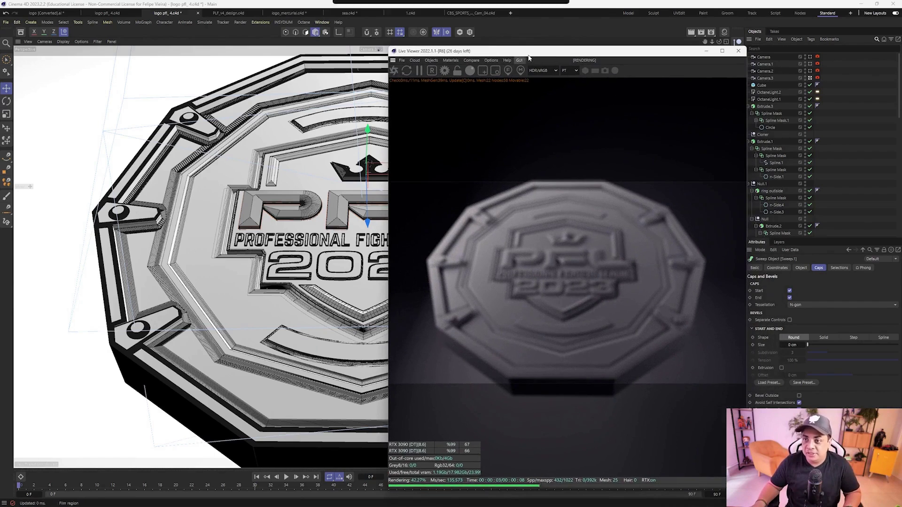
Set the depth-of-field aperture in the Octane camera tag of Camera.3 to 0 cm
{"action": "left_click", "coordinate": [818, 77]}
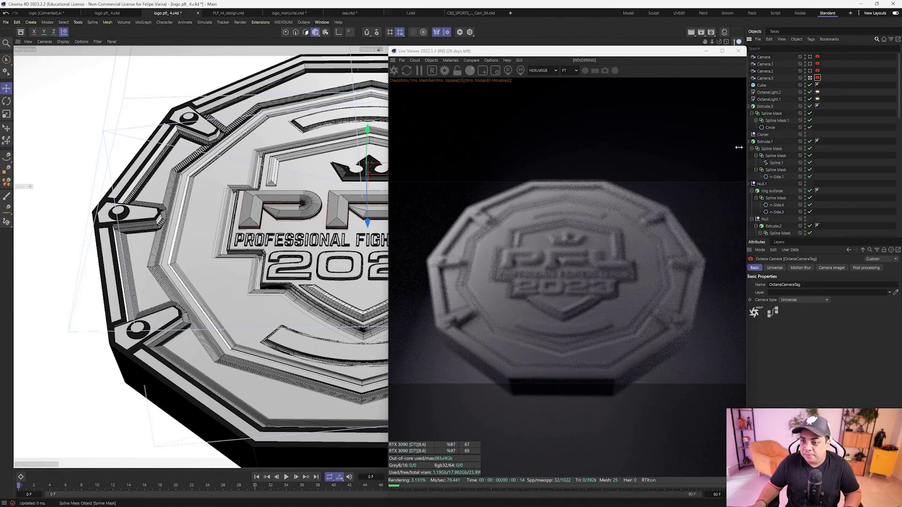
{"action": "left_click_drag", "start_coordinate": [689, 51], "coordinate": [675, 49]}
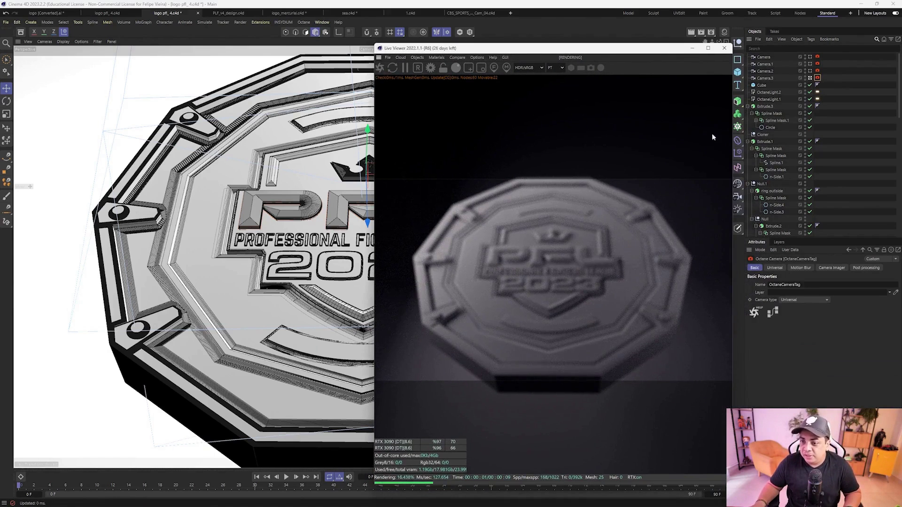
{"action": "left_click", "coordinate": [774, 267]}
{"action": "scroll", "coordinate": [780, 300], "scroll_direction": "down", "scroll_amount": 2}
{"action": "left_click", "coordinate": [769, 338]}
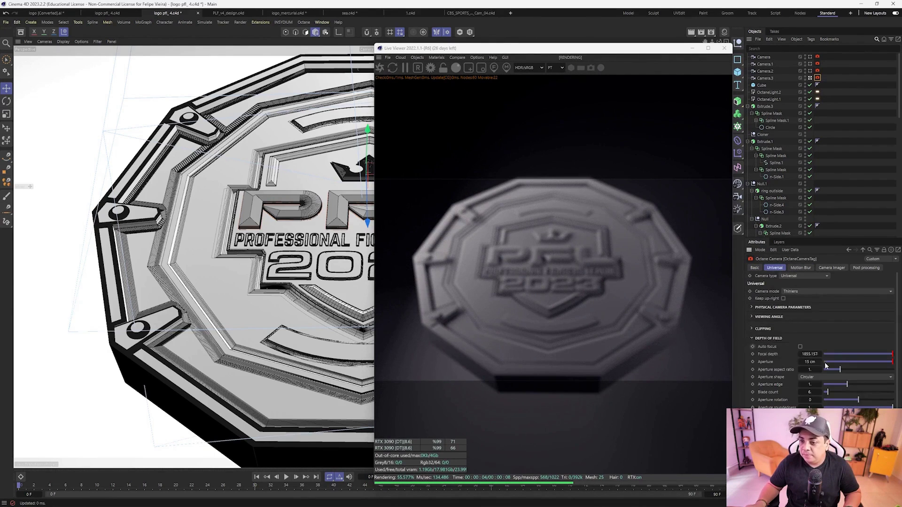
{"action": "double_click", "coordinate": [809, 362]}
{"action": "type", "text": "0"}
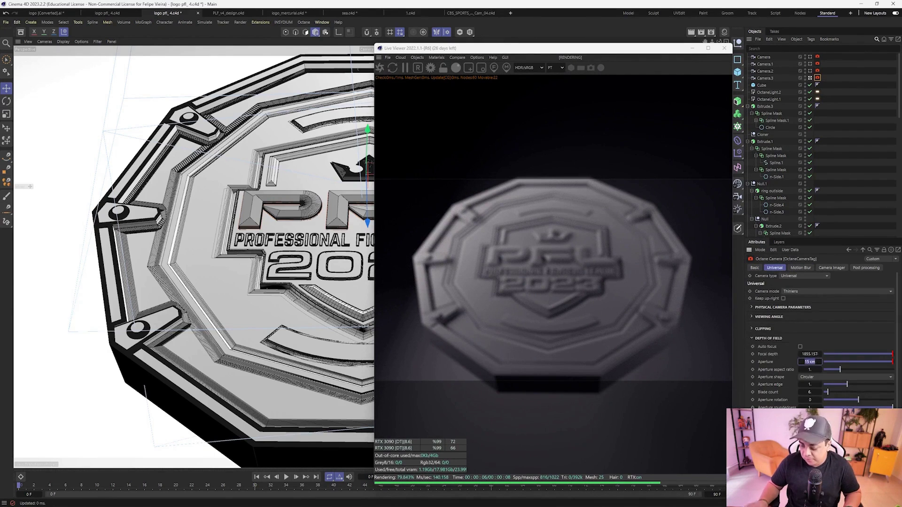
{"action": "key", "text": "Return"}
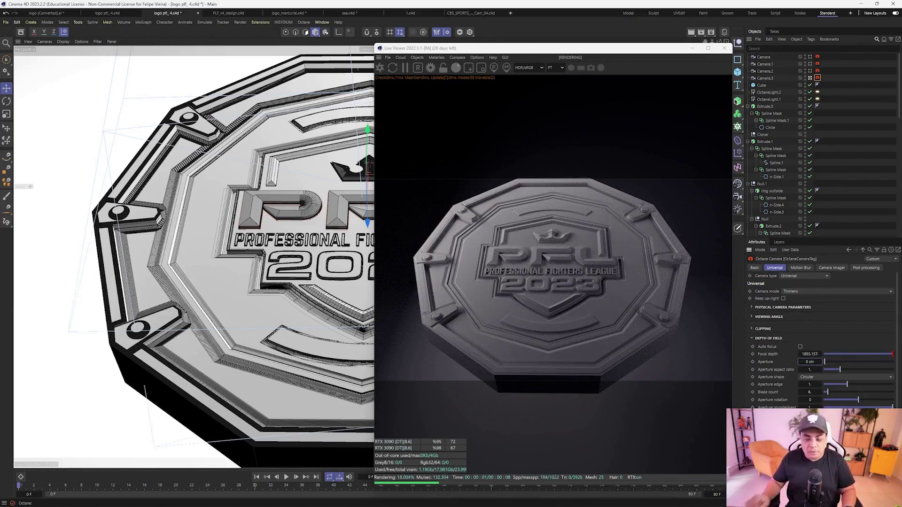
Select the shield's MAIN extrude and widen the Live Viewer for a closer, angled render of the medallion
{"action": "left_click", "coordinate": [343, 294]}
{"action": "left_click_drag", "start_coordinate": [343, 294], "coordinate": [285, 280], "text": "alt"}
{"action": "scroll", "coordinate": [310, 284], "scroll_direction": "up", "scroll_amount": 2}
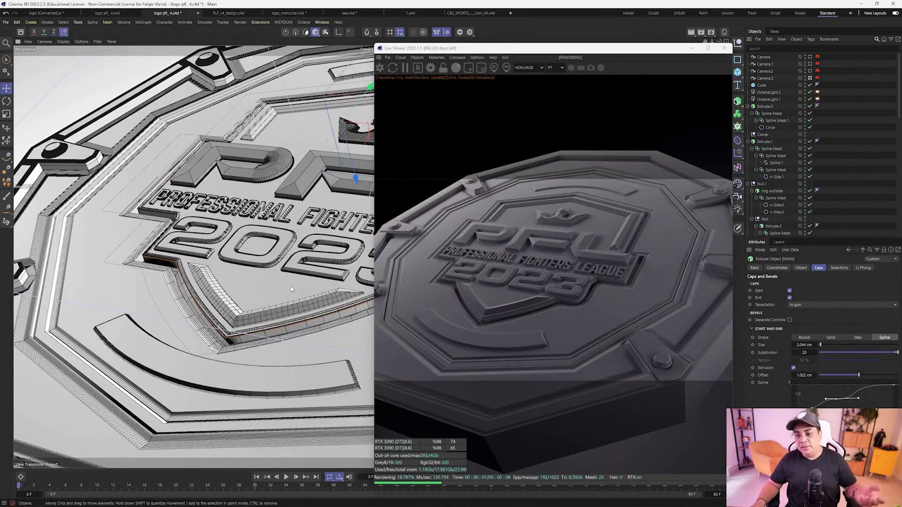
{"action": "left_click_drag", "start_coordinate": [516, 48], "coordinate": [534, 23]}
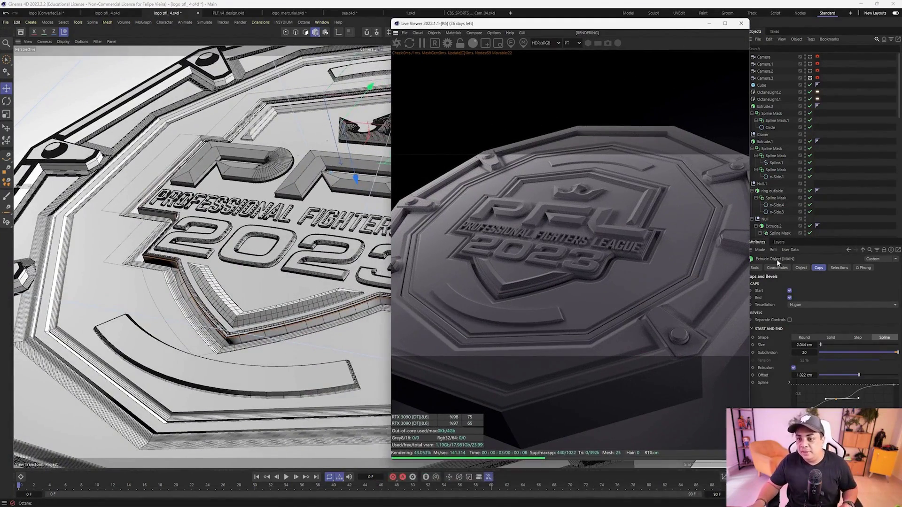
{"action": "left_click_drag", "start_coordinate": [750, 266], "coordinate": [901, 266]}
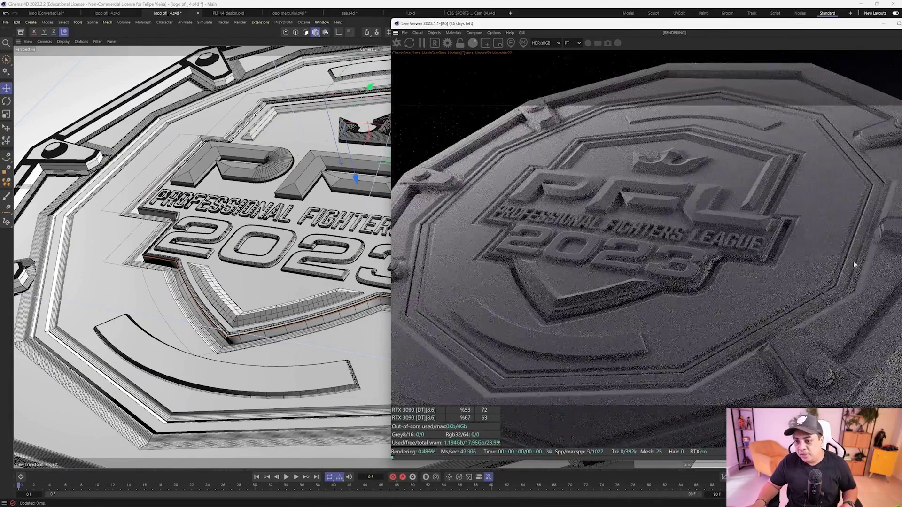
Examine the medallion's bevels and lettering in the live render from several closer, angled views
{"action": "left_click_drag", "start_coordinate": [232, 269], "coordinate": [233, 277], "text": "alt"}
{"action": "right_click_drag", "start_coordinate": [233, 277], "coordinate": [233, 285], "text": "alt"}
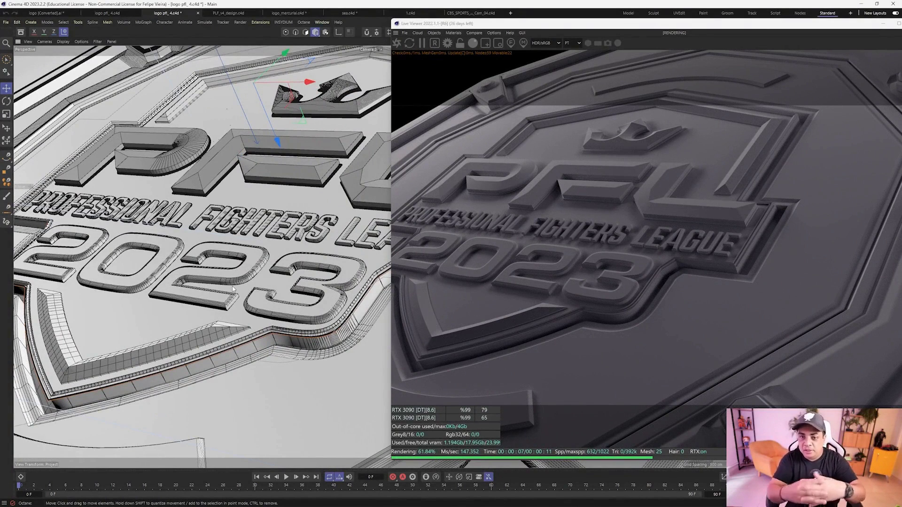
{"action": "left_click_drag", "start_coordinate": [233, 289], "coordinate": [342, 241], "text": "alt"}
{"action": "left_click_drag", "start_coordinate": [390, 213], "coordinate": [491, 340], "text": "alt"}
{"action": "left_click_drag", "start_coordinate": [146, 209], "coordinate": [173, 213], "text": "alt"}
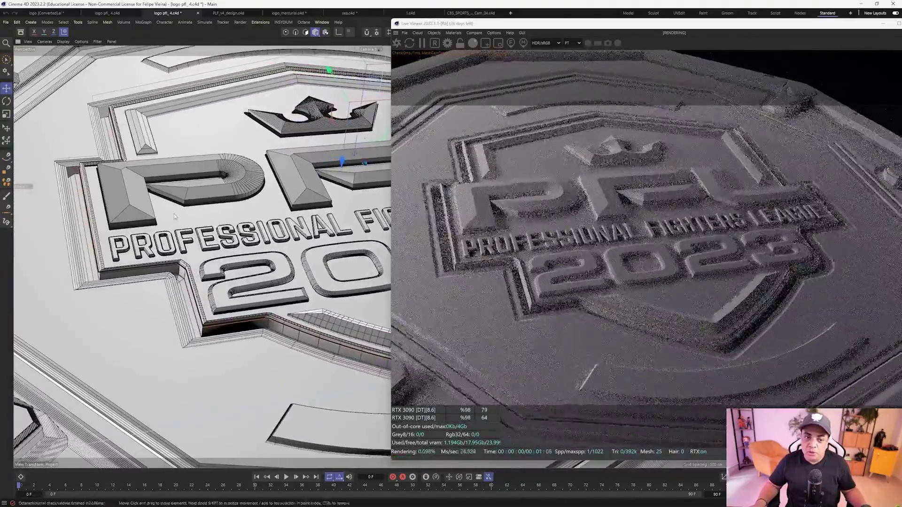
Try to shift the raised PFL lettering along its depth axis, and undo the move
{"action": "left_click", "coordinate": [317, 196]}
{"action": "mouse_move", "coordinate": [351, 228]}
{"action": "left_mouse_down"}
{"action": "mouse_move", "coordinate": [355, 203]}
{"action": "mouse_move", "coordinate": [350, 233]}
{"action": "left_mouse_up"}
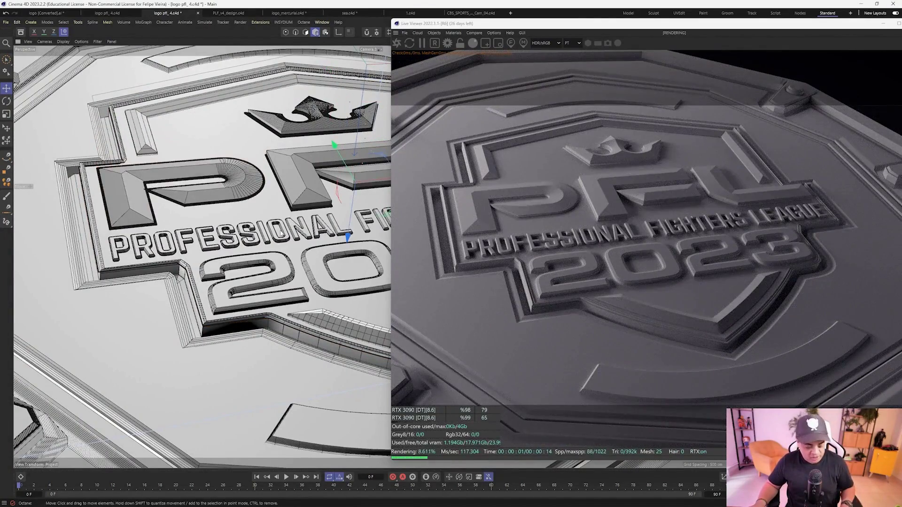
{"action": "key", "text": "ctrl+z"}
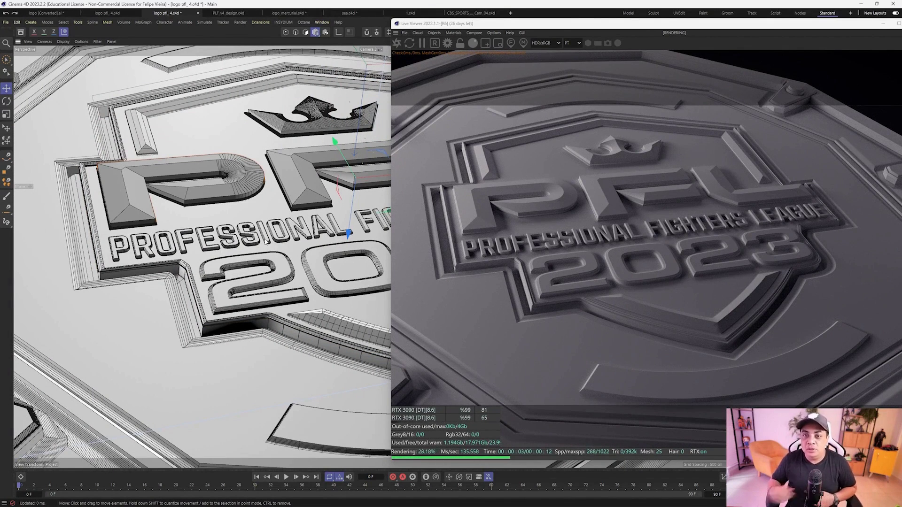
Raise the power of OctaneLight.2 to about 38.15 and reframe the brighter medallion render from the front
{"action": "left_click_drag", "start_coordinate": [423, 23], "coordinate": [182, 23]}
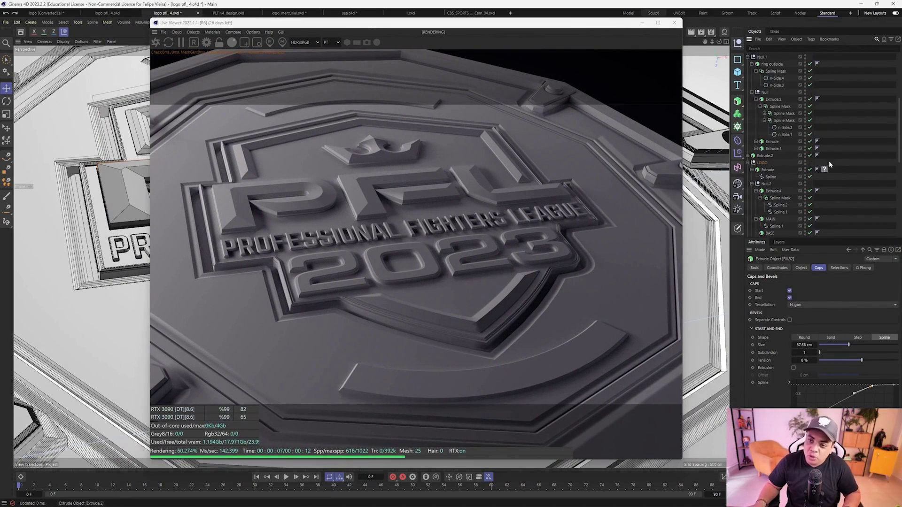
{"action": "left_click", "coordinate": [813, 96]}
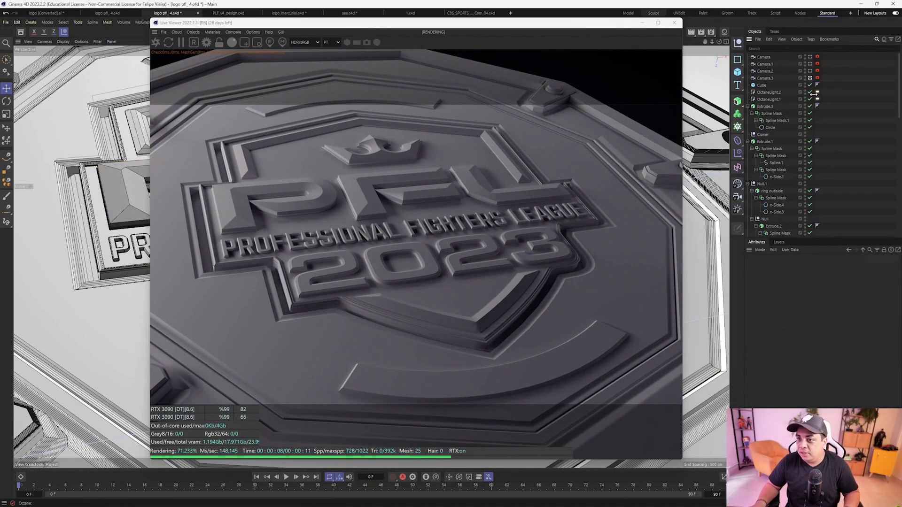
{"action": "left_click", "coordinate": [817, 92]}
{"action": "left_click_drag", "start_coordinate": [871, 284], "coordinate": [882, 286]}
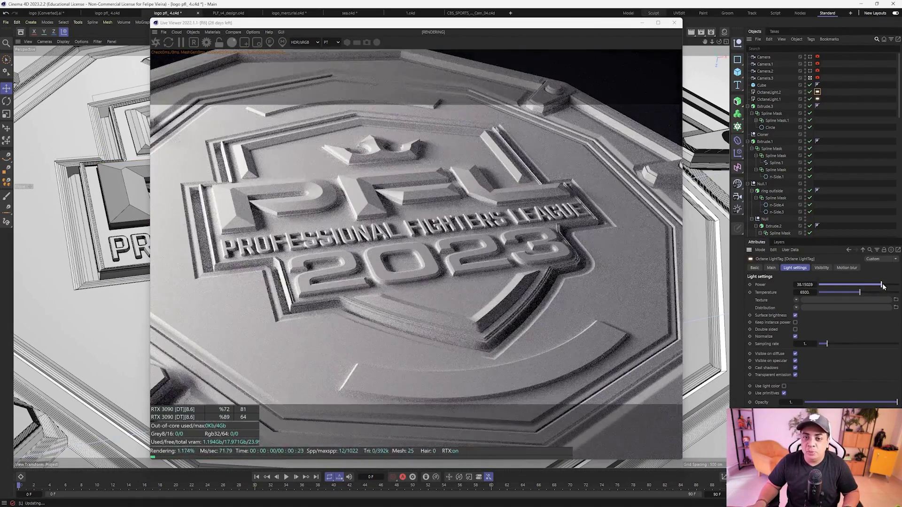
{"action": "left_click", "coordinate": [134, 241]}
{"action": "left_click_drag", "start_coordinate": [134, 241], "coordinate": [114, 237], "text": "alt"}
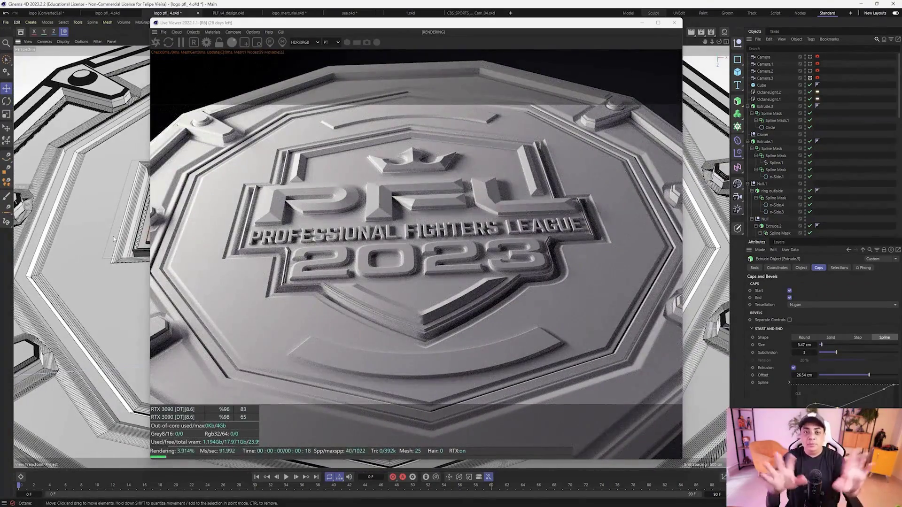
Close the Live Viewer and bring up the Viking logo project 1.c4d and the CBS_SPORTS project
{"action": "left_click", "coordinate": [674, 23]}
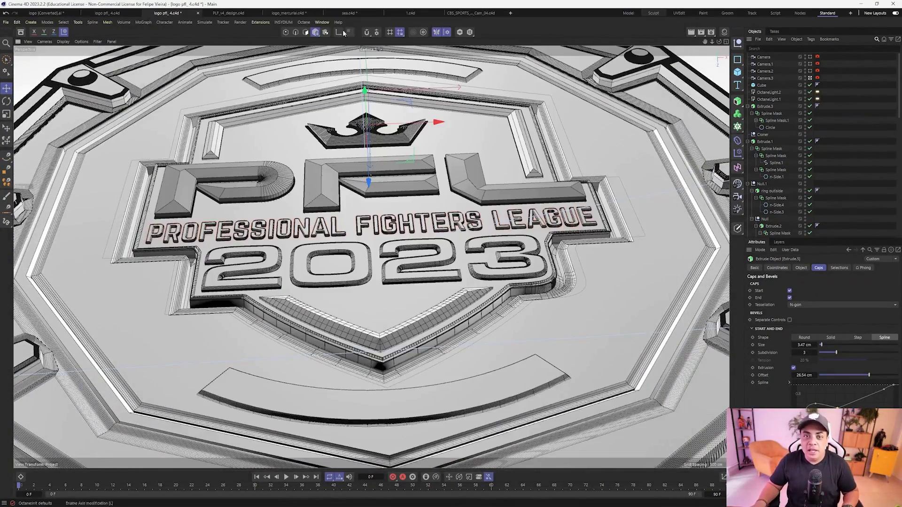
{"action": "left_click", "coordinate": [436, 14]}
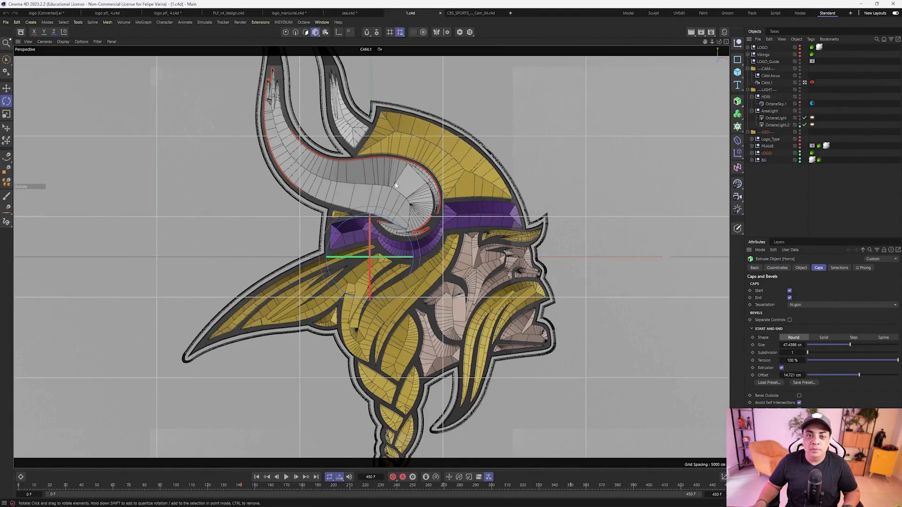
{"action": "left_click", "coordinate": [480, 13]}
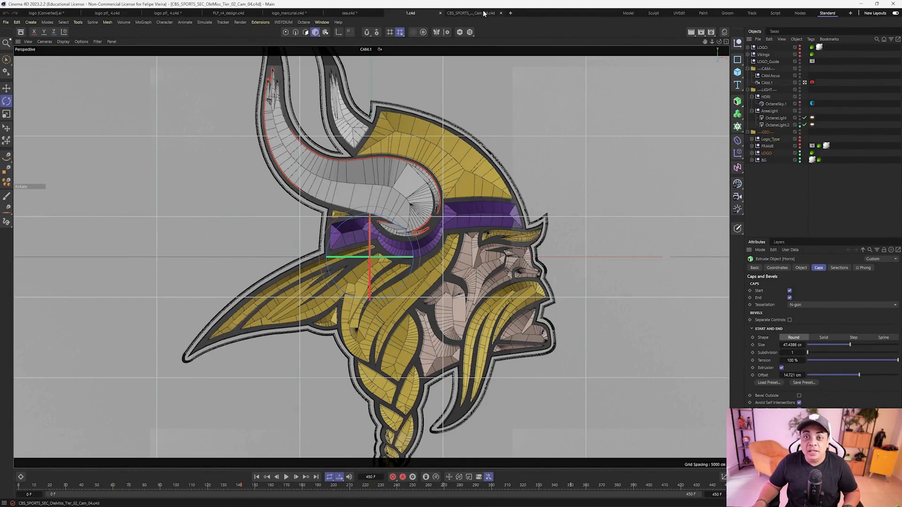
Create a new empty project and add a circle spline viewed almost from the front
{"action": "left_click", "coordinate": [510, 13]}
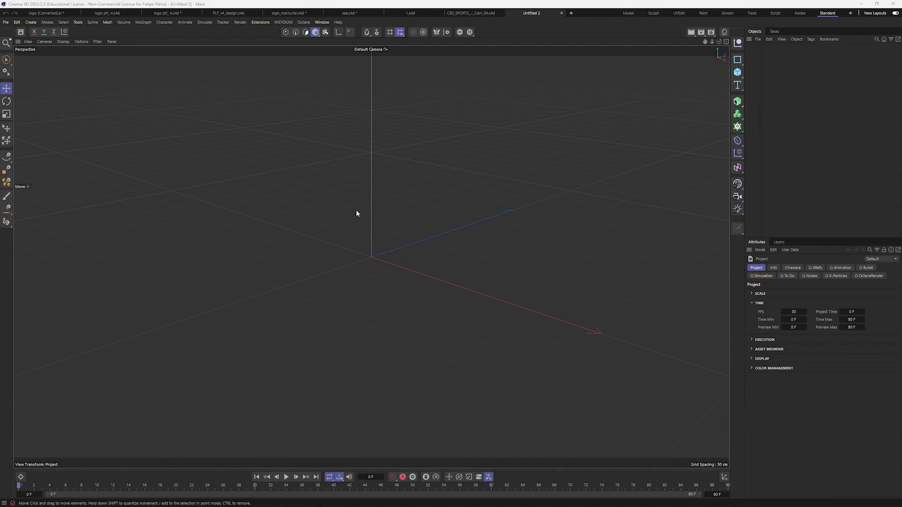
{"action": "left_click", "coordinate": [737, 60]}
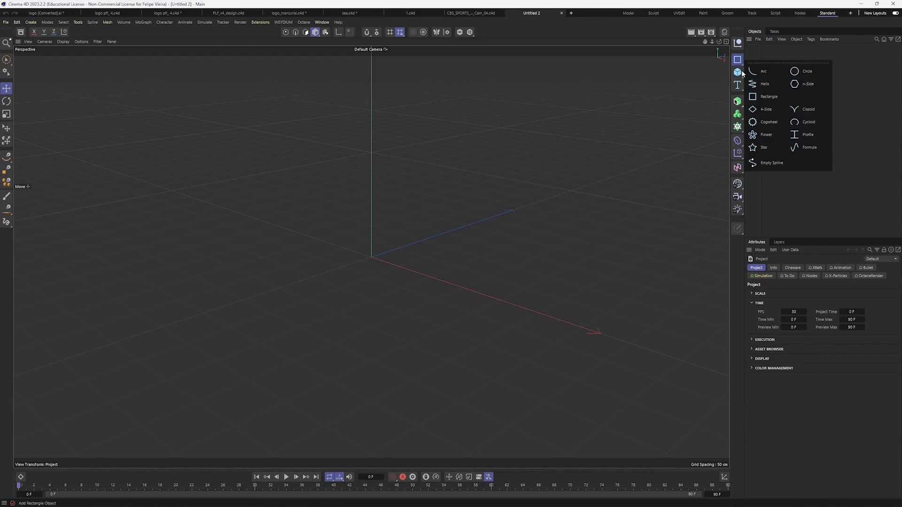
{"action": "left_click", "coordinate": [796, 74]}
{"action": "left_click_drag", "start_coordinate": [540, 175], "coordinate": [473, 162], "text": "alt"}
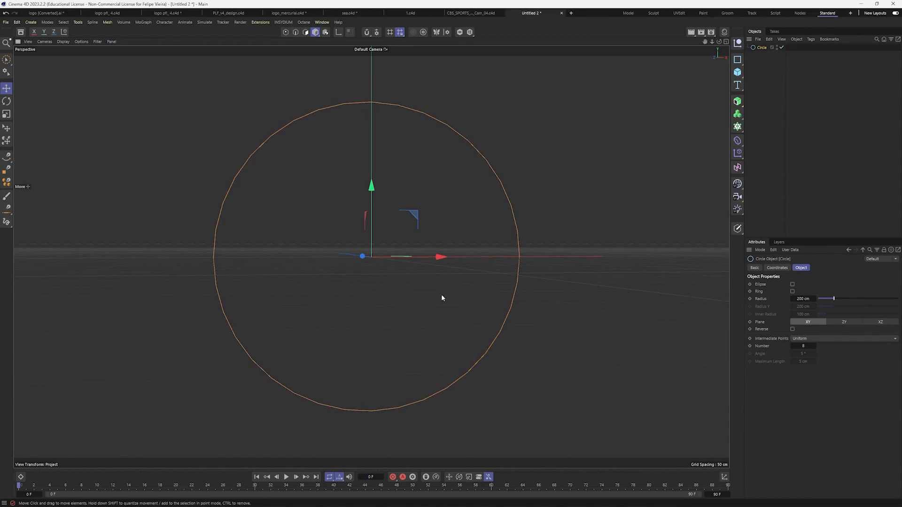
Try a radius of 260 cm on the circle, and undo the change
{"action": "left_click_drag", "start_coordinate": [834, 299], "coordinate": [839, 301]}
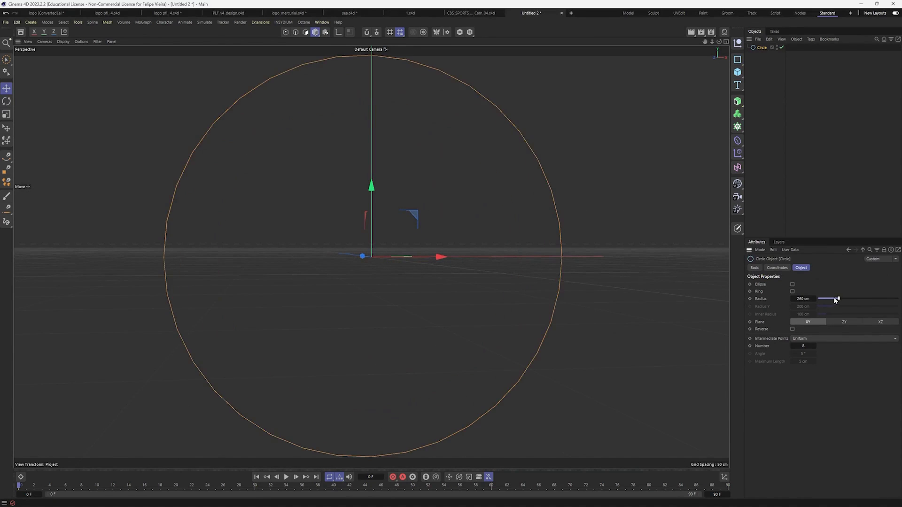
{"action": "key", "text": "ctrl+z"}
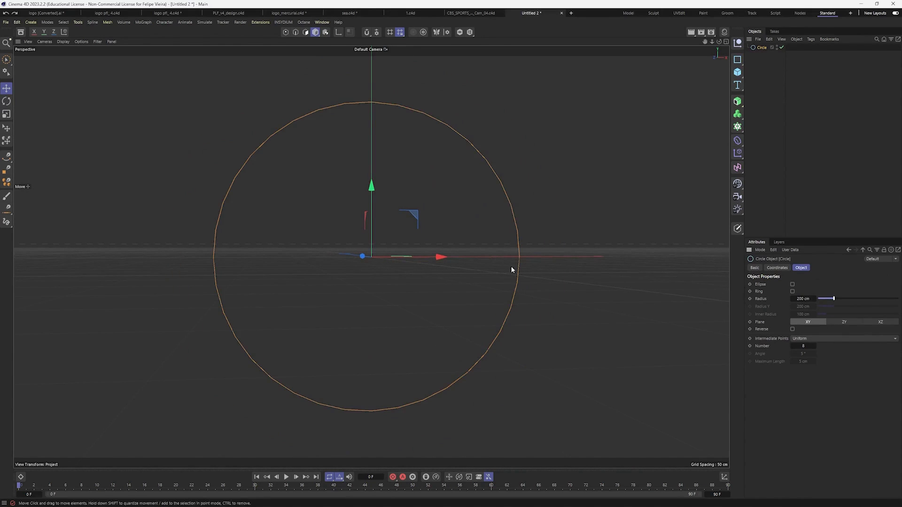
Add a default cube, try more X segments on it, and delete the cube again
{"action": "left_click", "coordinate": [737, 72]}
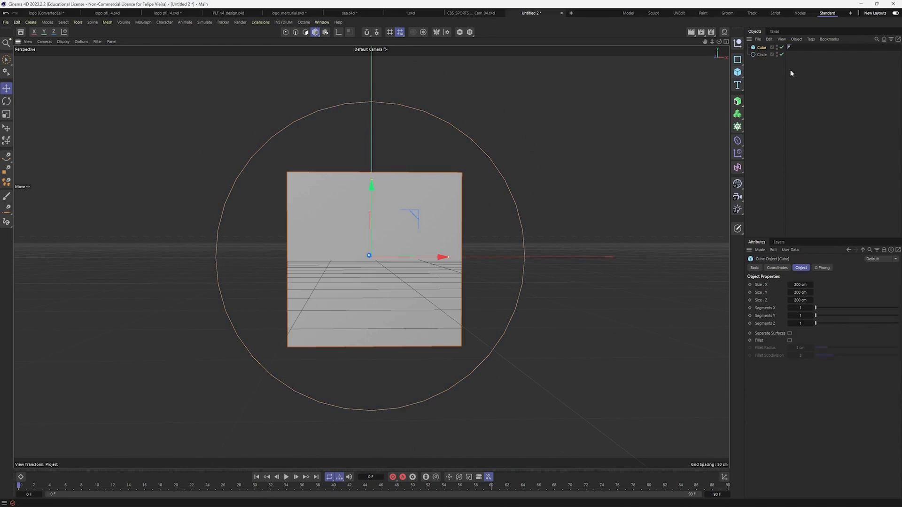
{"action": "left_click_drag", "start_coordinate": [816, 308], "coordinate": [820, 309]}
{"action": "key", "text": "ctrl+z"}
{"action": "left_click", "coordinate": [781, 74]}
{"action": "left_click", "coordinate": [759, 47]}
{"action": "key", "text": "Delete"}
{"action": "left_click", "coordinate": [761, 48]}
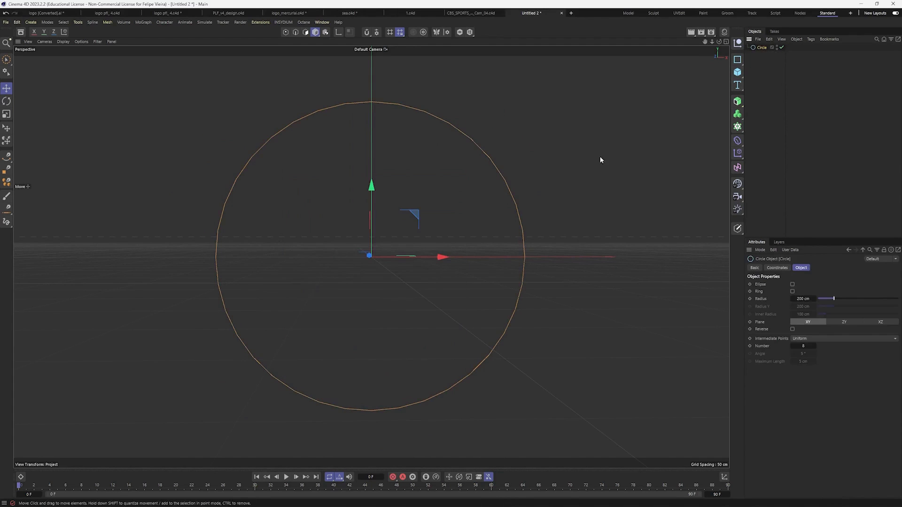
{"action": "mouse_move", "coordinate": [574, 197]}
{"action": "left_mouse_down", "text": "alt"}
{"action": "mouse_move", "coordinate": [493, 210]}
{"action": "mouse_move", "coordinate": [570, 208]}
{"action": "left_mouse_up", "text": "alt"}
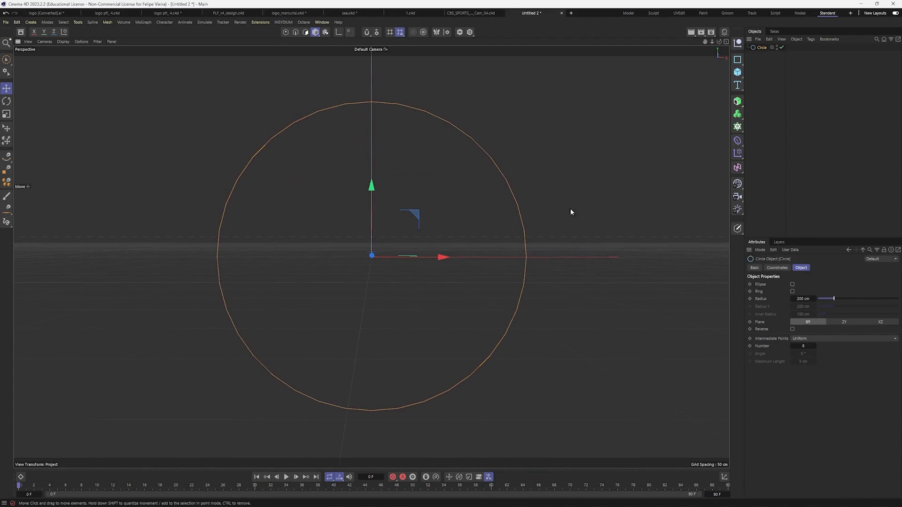
Add a spline Extrude generator and nest the circle under it to form a solid disc
{"action": "left_click", "coordinate": [739, 102]}
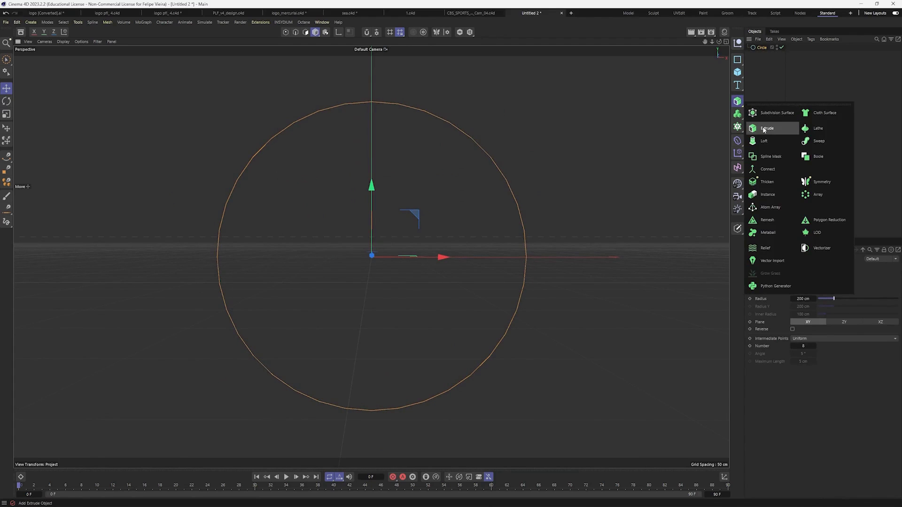
{"action": "left_click", "coordinate": [767, 87]}
{"action": "left_click", "coordinate": [759, 91]}
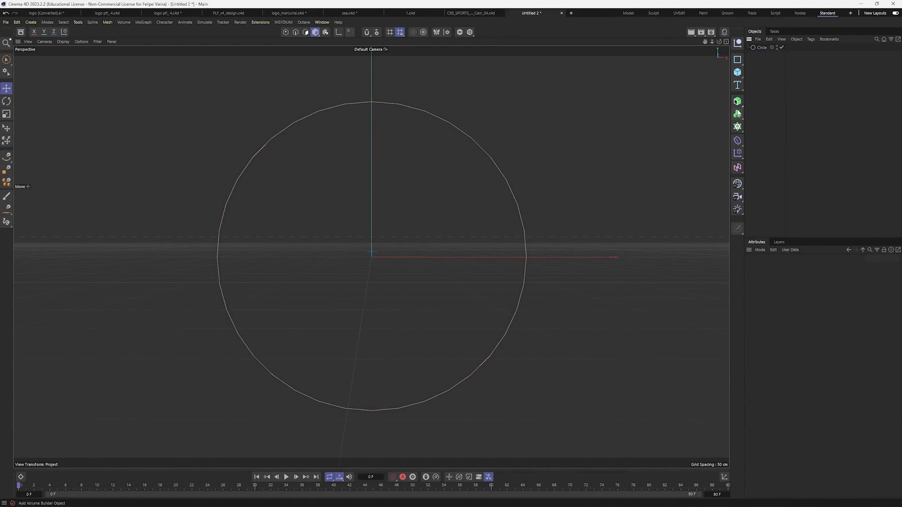
{"action": "key", "text": "shift+c"}
{"action": "type", "text": "e"}
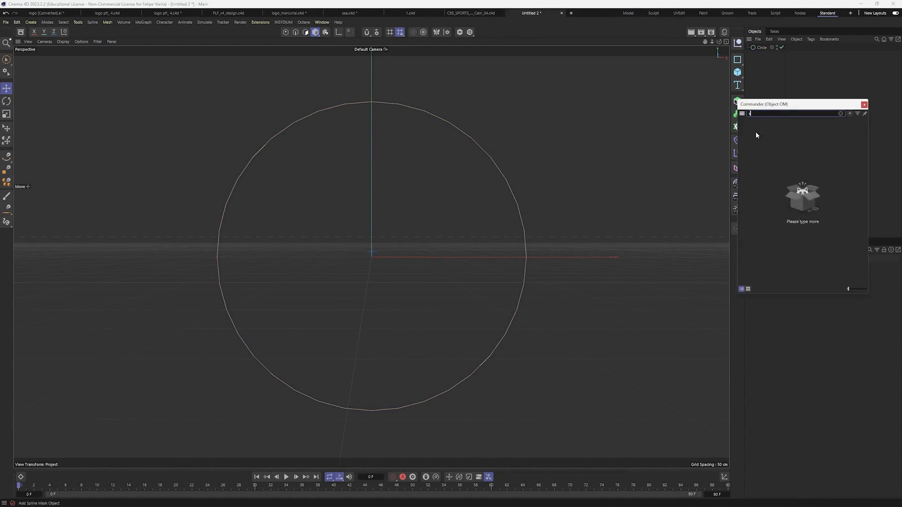
{"action": "type", "text": "xtru"}
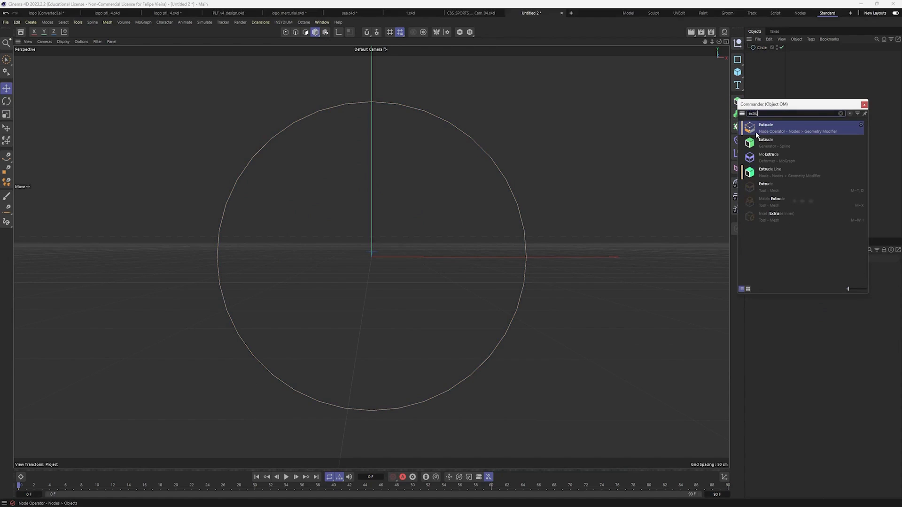
{"action": "key", "text": "Down"}
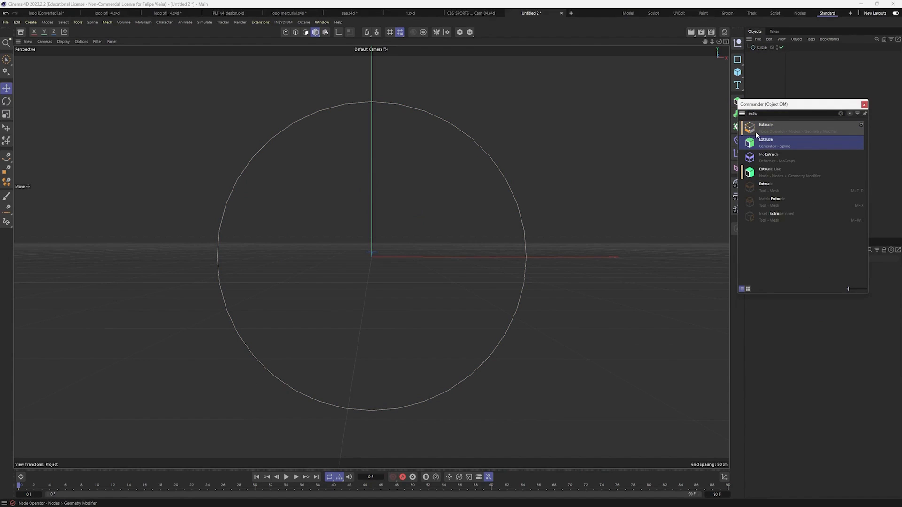
{"action": "left_click", "coordinate": [764, 146]}
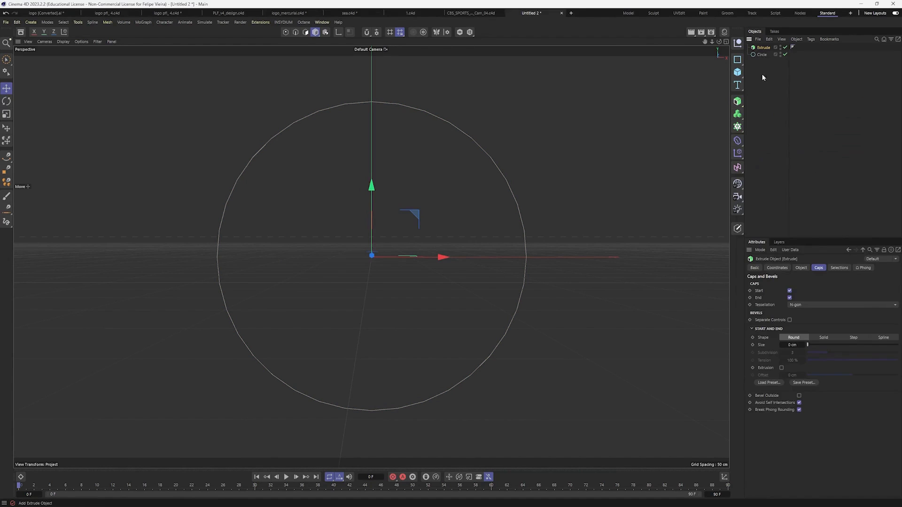
{"action": "left_click_drag", "start_coordinate": [762, 55], "coordinate": [759, 49]}
{"action": "left_click_drag", "start_coordinate": [517, 141], "coordinate": [381, 140], "text": "alt"}
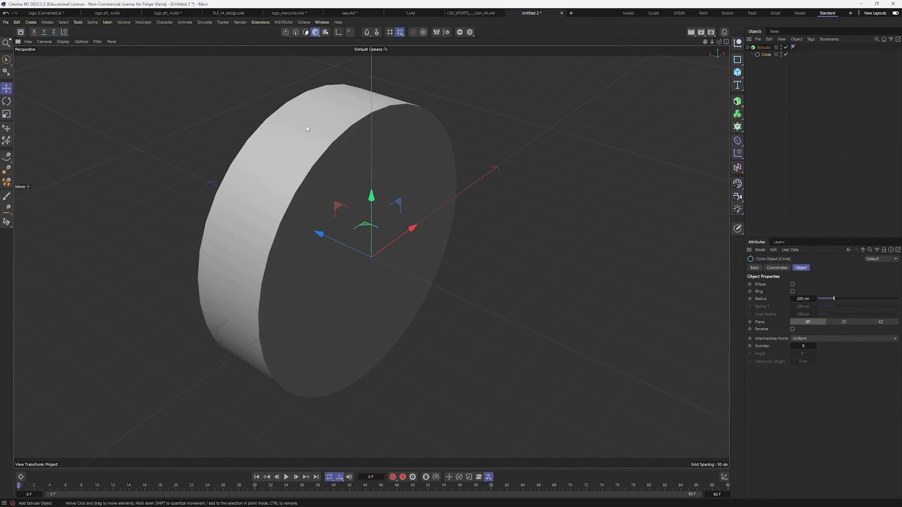
{"action": "left_click_drag", "start_coordinate": [307, 128], "coordinate": [337, 117], "text": "alt"}
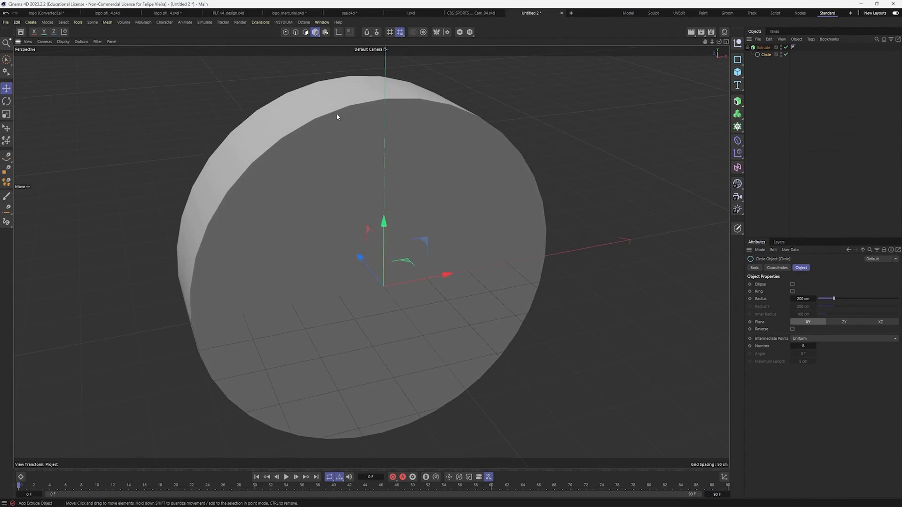
Set the circle's intermediate points to Adaptive with an angle of 1° to smooth the disc's edge
{"action": "left_click", "coordinate": [759, 72]}
{"action": "left_click", "coordinate": [765, 54]}
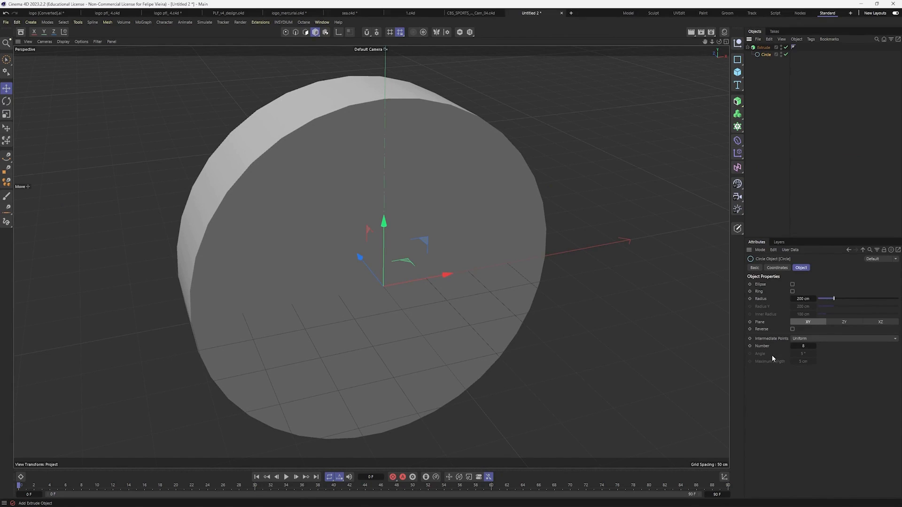
{"action": "left_click", "coordinate": [811, 338]}
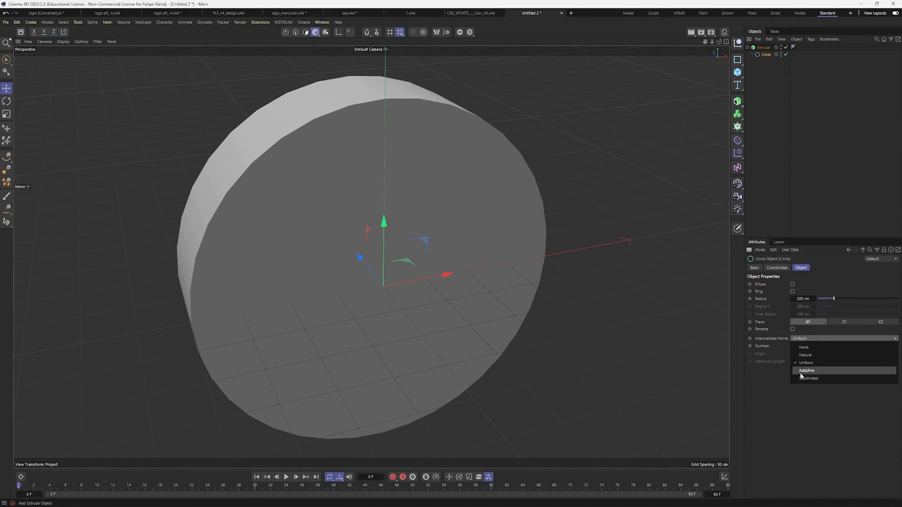
{"action": "left_click", "coordinate": [802, 374]}
{"action": "left_click", "coordinate": [802, 354]}
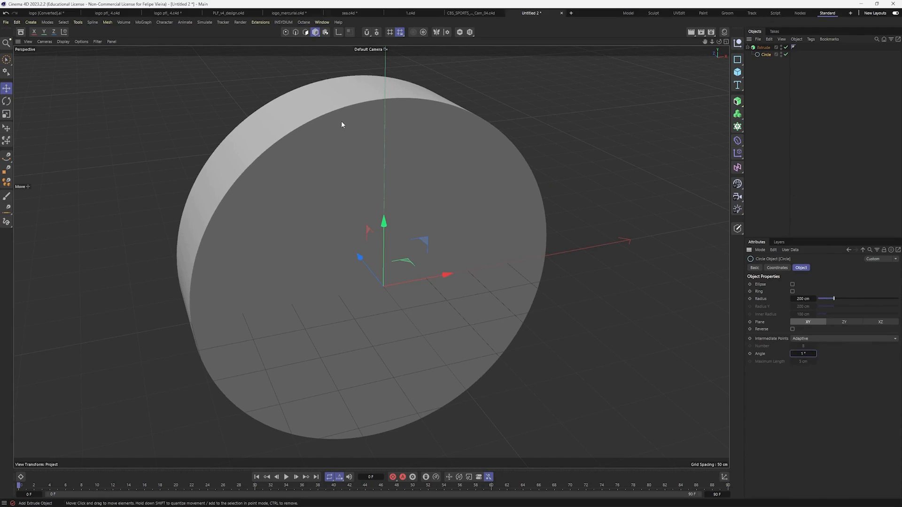
{"action": "left_click_drag", "start_coordinate": [362, 106], "coordinate": [341, 145], "text": "alt"}
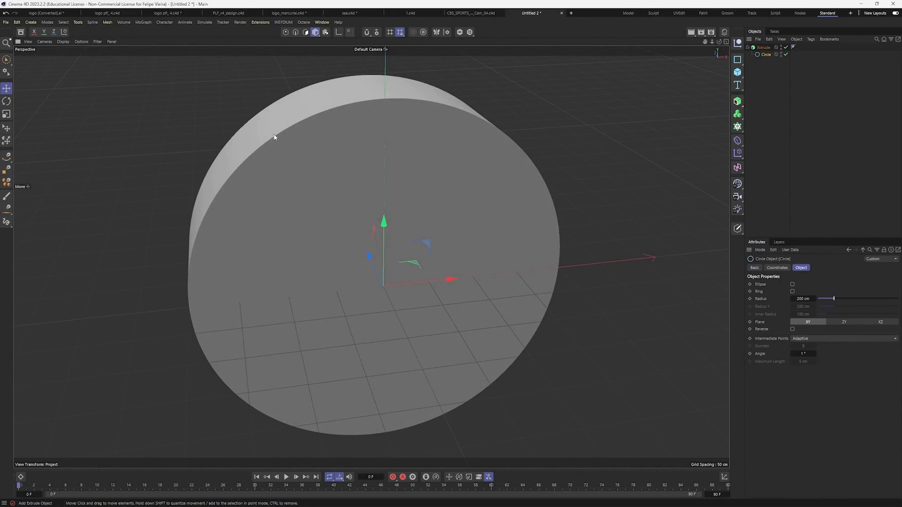
{"action": "left_click_drag", "start_coordinate": [465, 120], "coordinate": [487, 113], "text": "alt"}
Hide the floor grid in the perspective viewport
{"action": "left_click", "coordinate": [762, 60]}
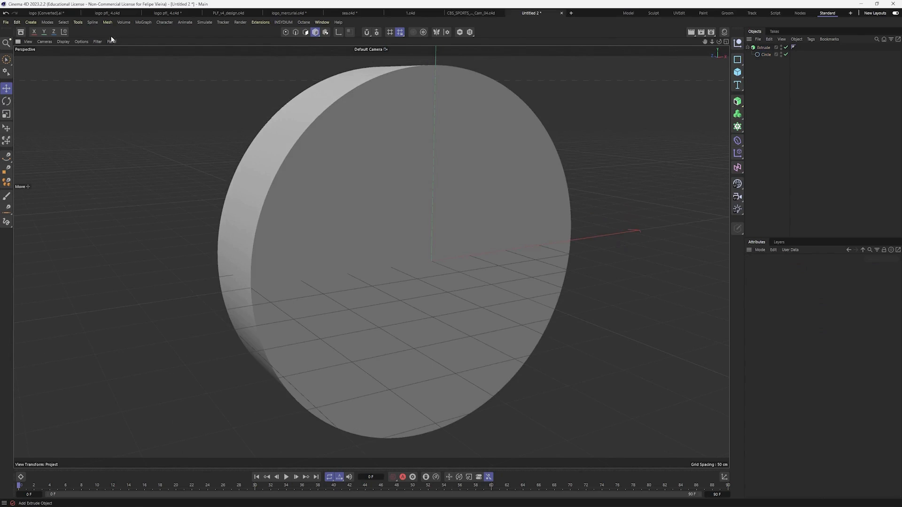
{"action": "left_click", "coordinate": [100, 43]}
{"action": "left_click", "coordinate": [119, 93]}
{"action": "left_click_drag", "start_coordinate": [377, 196], "coordinate": [439, 223], "text": "alt"}
Select the Extrude and set its start and end bevel shape to Spline
{"action": "left_click", "coordinate": [763, 47]}
{"action": "left_click_drag", "start_coordinate": [301, 221], "coordinate": [695, 200], "text": "alt"}
{"action": "scroll", "coordinate": [465, 237], "scroll_direction": "down", "scroll_amount": 3}
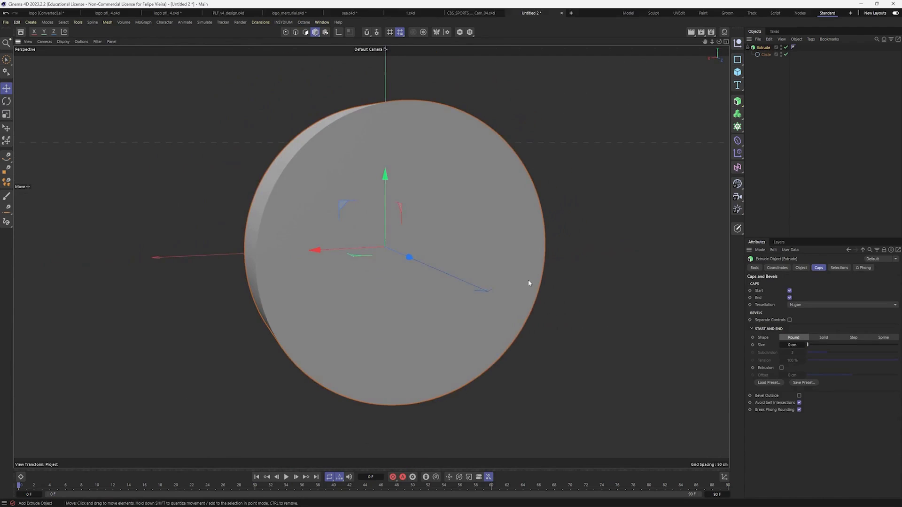
{"action": "left_click_drag", "start_coordinate": [528, 283], "coordinate": [533, 288], "text": "alt"}
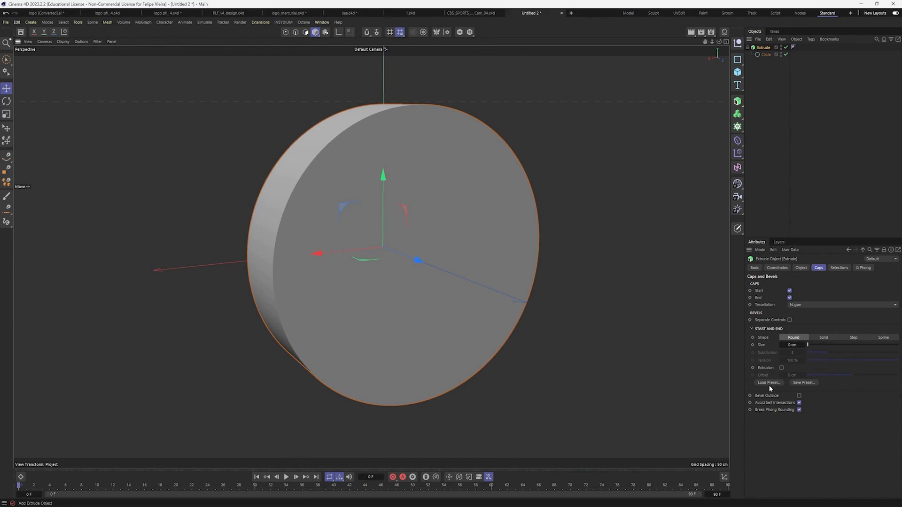
{"action": "left_click", "coordinate": [883, 338]}
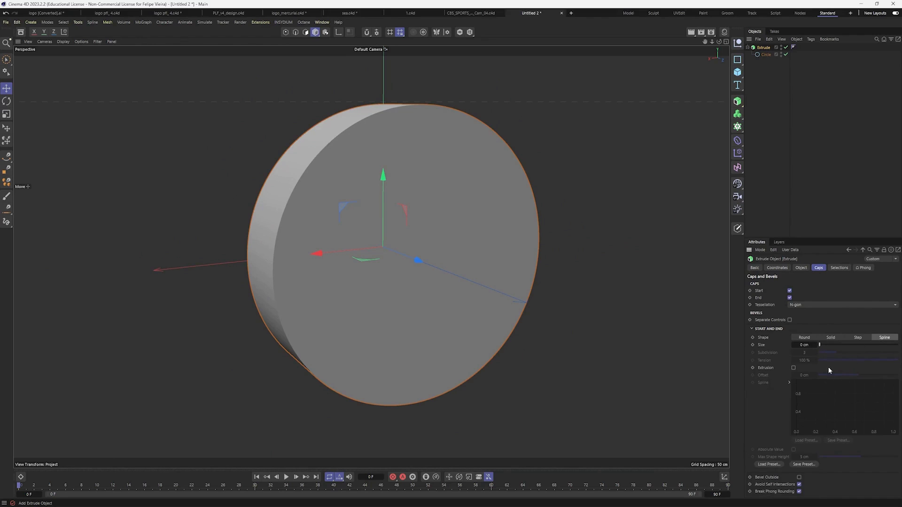
Load the Half Circle bevel preset for the Extrude's start and end caps
{"action": "left_click", "coordinate": [768, 465]}
{"action": "left_click_drag", "start_coordinate": [818, 274], "coordinate": [738, 210]}
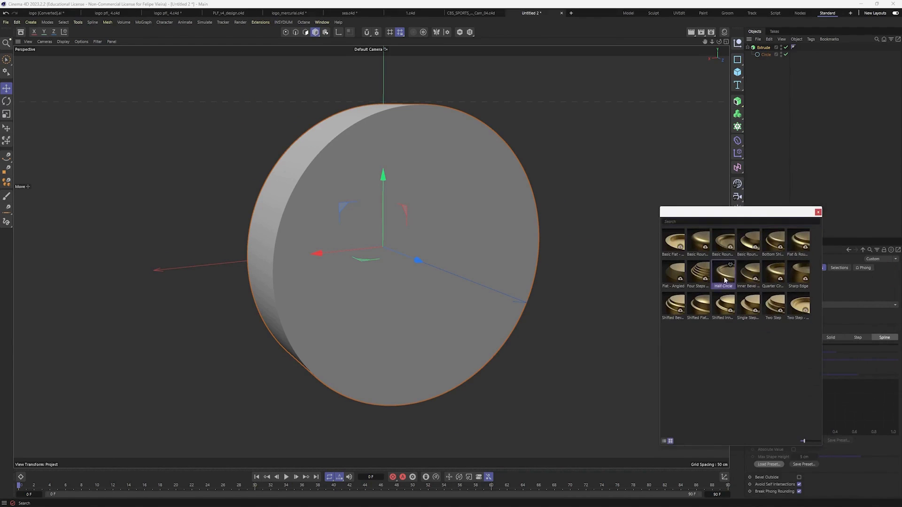
{"action": "double_click", "coordinate": [726, 283]}
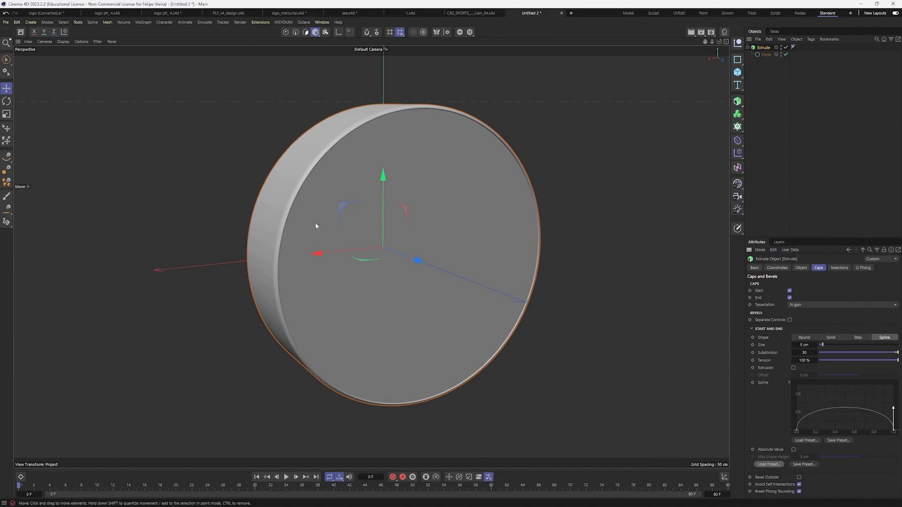
{"action": "left_click_drag", "start_coordinate": [355, 239], "coordinate": [350, 209], "text": "alt"}
Reshape the half-circle bevel curve by adjusting the tangents of its end points
{"action": "left_click_drag", "start_coordinate": [812, 416], "coordinate": [797, 385]}
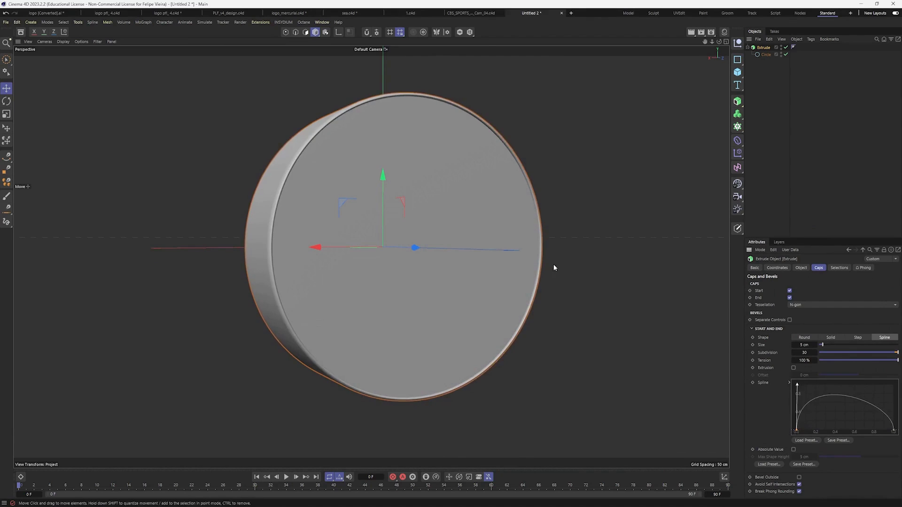
{"action": "left_click_drag", "start_coordinate": [553, 267], "coordinate": [348, 202], "text": "alt"}
{"action": "scroll", "coordinate": [348, 205], "scroll_direction": "up", "scroll_amount": 3}
{"action": "middle_click_drag", "start_coordinate": [462, 214], "coordinate": [472, 198], "text": "alt"}
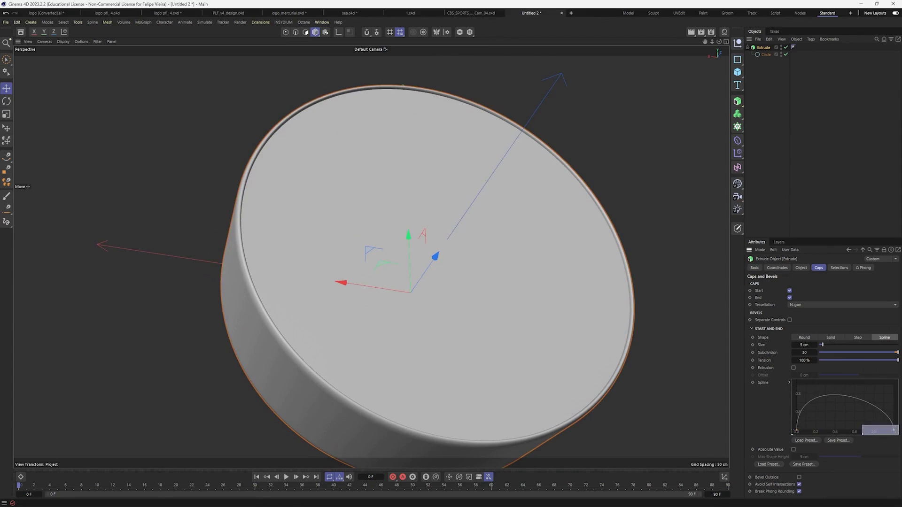
{"action": "left_click_drag", "start_coordinate": [893, 408], "coordinate": [881, 394]}
{"action": "left_click_drag", "start_coordinate": [828, 410], "coordinate": [769, 435]}
{"action": "left_click_drag", "start_coordinate": [792, 385], "coordinate": [822, 431]}
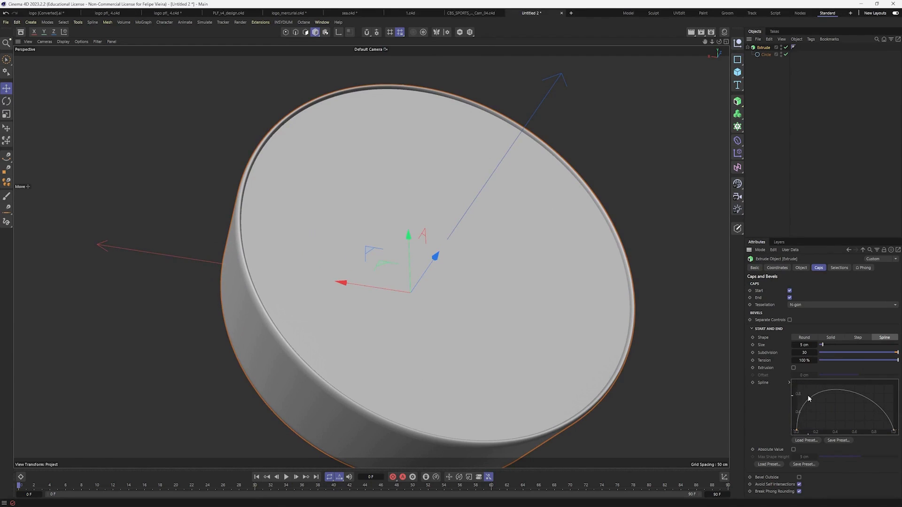
{"action": "left_click_drag", "start_coordinate": [797, 386], "coordinate": [818, 394]}
{"action": "left_click_drag", "start_coordinate": [299, 273], "coordinate": [548, 347], "text": "alt"}
{"action": "left_click_drag", "start_coordinate": [527, 280], "coordinate": [527, 242], "text": "alt"}
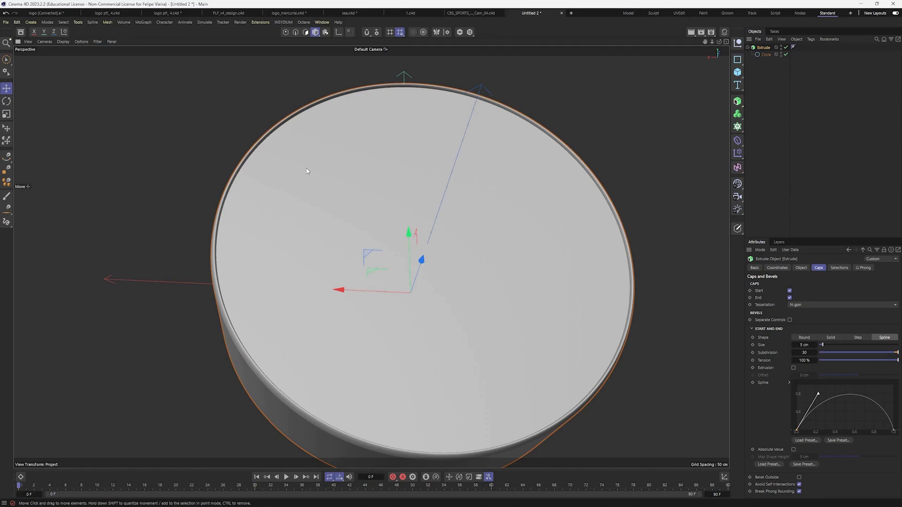
Load the "Bottom Shi..." bevel preset onto the Extrude's caps
{"action": "left_click", "coordinate": [767, 465]}
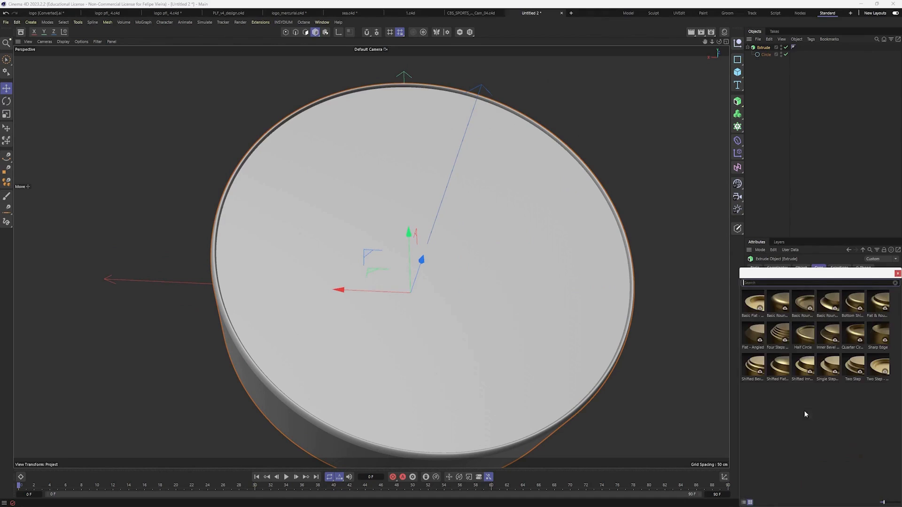
{"action": "left_click", "coordinate": [852, 305]}
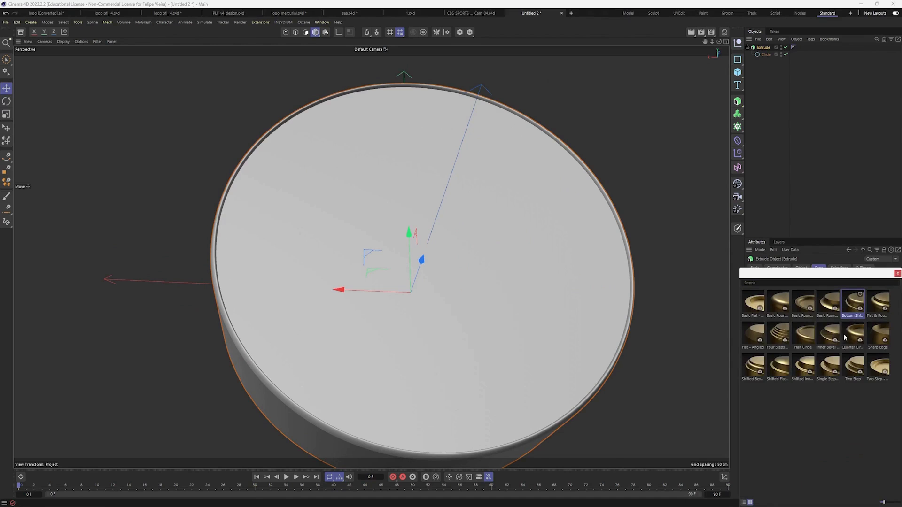
{"action": "double_click", "coordinate": [850, 308]}
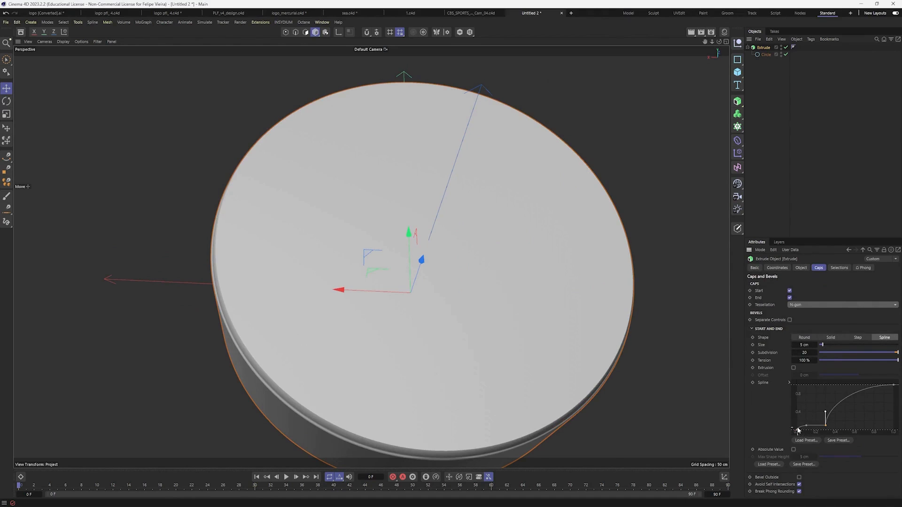
Examine the stepped bevel profile along the disc's rim from close up and from several angles
{"action": "left_click_drag", "start_coordinate": [332, 340], "coordinate": [350, 346], "text": "alt"}
{"action": "scroll", "coordinate": [355, 281], "scroll_direction": "up", "scroll_amount": 2}
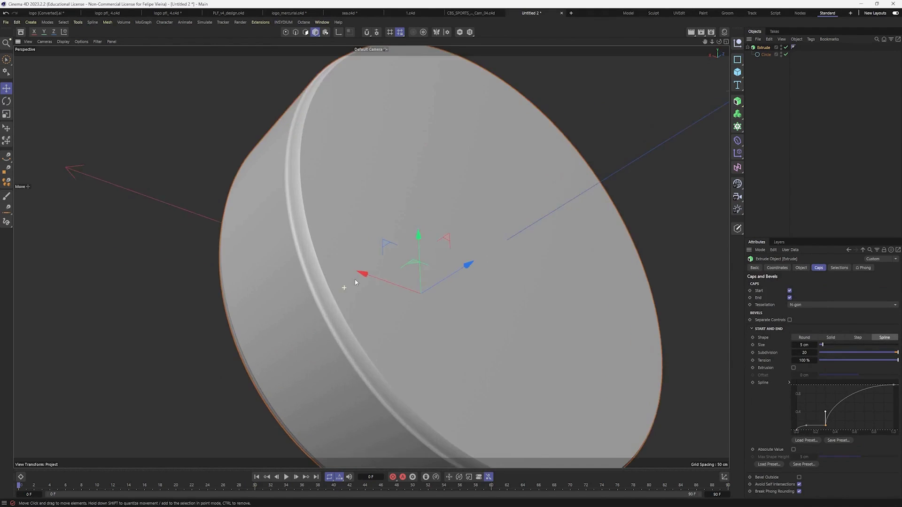
{"action": "left_click_drag", "start_coordinate": [328, 242], "coordinate": [280, 281], "text": "alt"}
{"action": "right_click_drag", "start_coordinate": [280, 278], "coordinate": [517, 334], "text": "alt"}
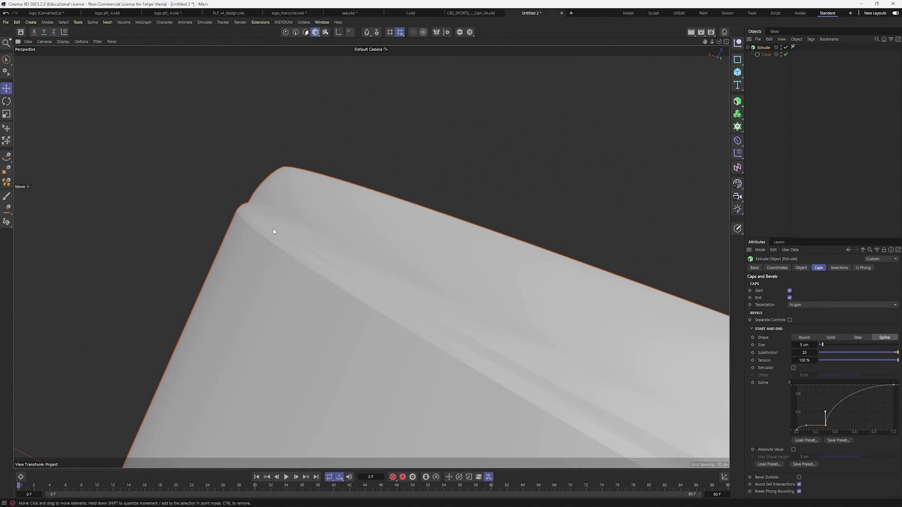
{"action": "left_click_drag", "start_coordinate": [276, 231], "coordinate": [197, 251], "text": "alt"}
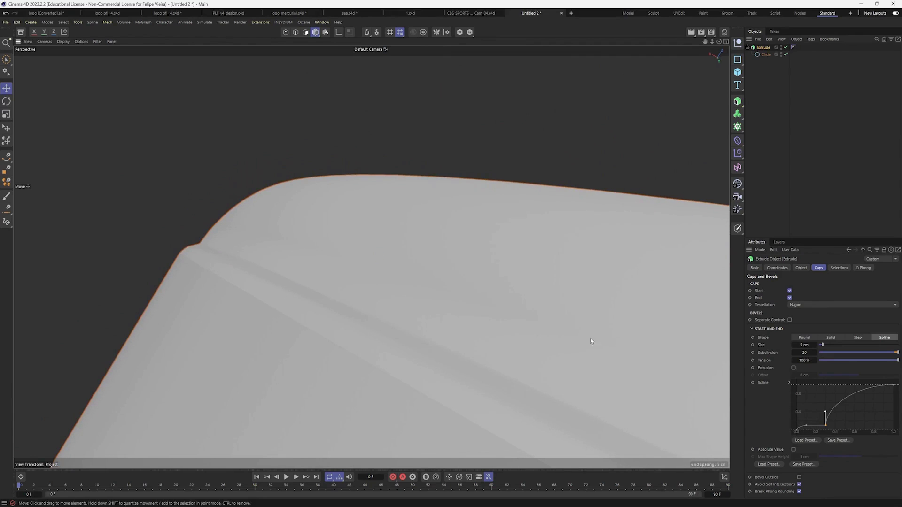
{"action": "left_click_drag", "start_coordinate": [348, 277], "coordinate": [369, 268], "text": "alt"}
{"action": "right_click_drag", "start_coordinate": [368, 267], "coordinate": [610, 329], "text": "alt"}
{"action": "right_click_drag", "start_coordinate": [831, 411], "coordinate": [567, 389], "text": "alt"}
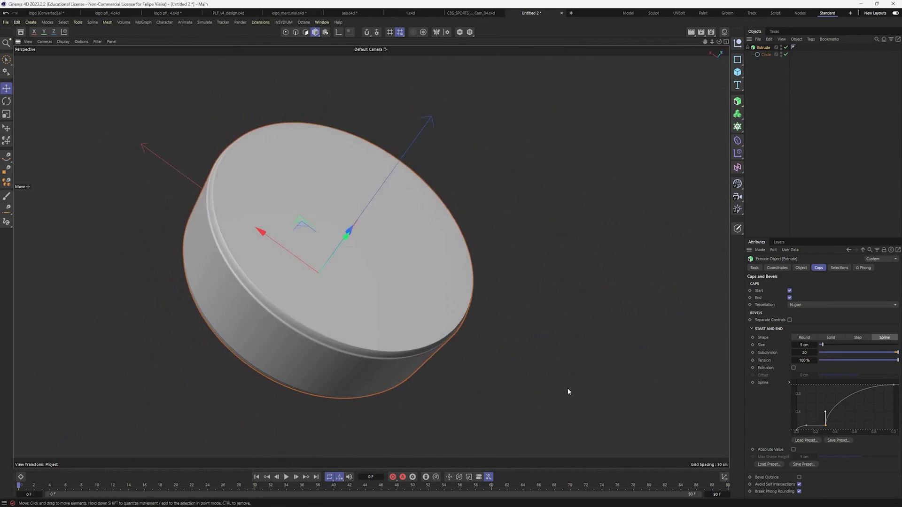
{"action": "right_click_drag", "start_coordinate": [374, 249], "coordinate": [812, 351], "text": "alt"}
Set the bevel's size to about 19.69 cm, its subdivision to 10 and its tension to -20%
{"action": "mouse_move", "coordinate": [829, 345]}
{"action": "left_mouse_down"}
{"action": "mouse_move", "coordinate": [841, 343]}
{"action": "mouse_move", "coordinate": [822, 344]}
{"action": "mouse_move", "coordinate": [839, 352]}
{"action": "left_mouse_up"}
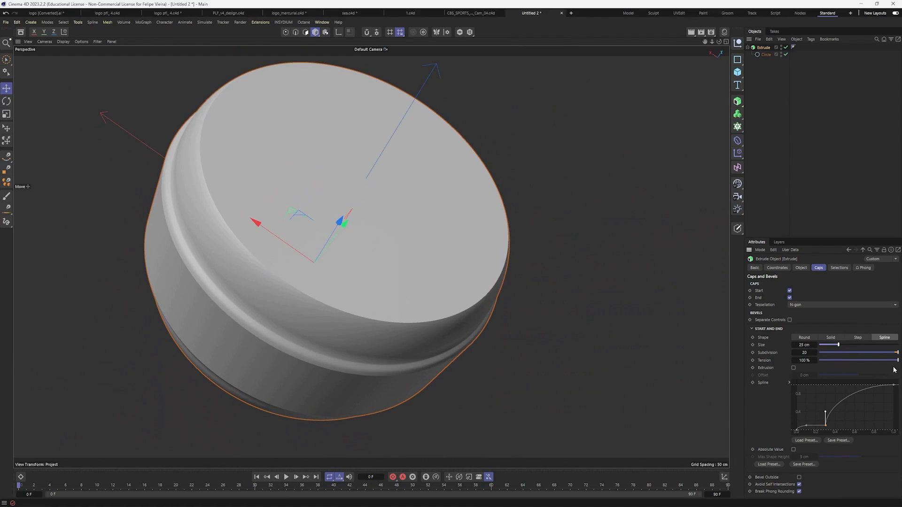
{"action": "mouse_move", "coordinate": [895, 360]}
{"action": "left_mouse_down"}
{"action": "mouse_move", "coordinate": [851, 371]}
{"action": "mouse_move", "coordinate": [829, 346]}
{"action": "mouse_move", "coordinate": [897, 352]}
{"action": "left_mouse_up"}
{"action": "left_click", "coordinate": [856, 353]}
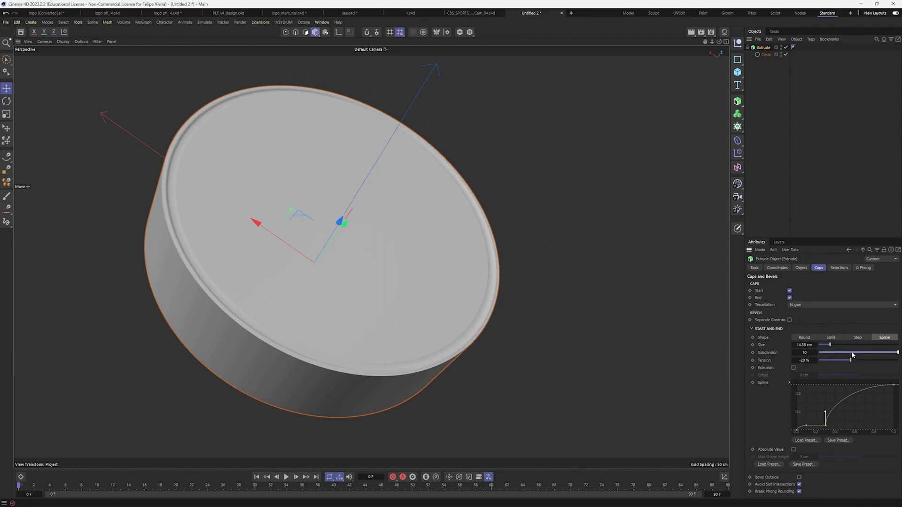
{"action": "left_click_drag", "start_coordinate": [835, 345], "coordinate": [835, 349]}
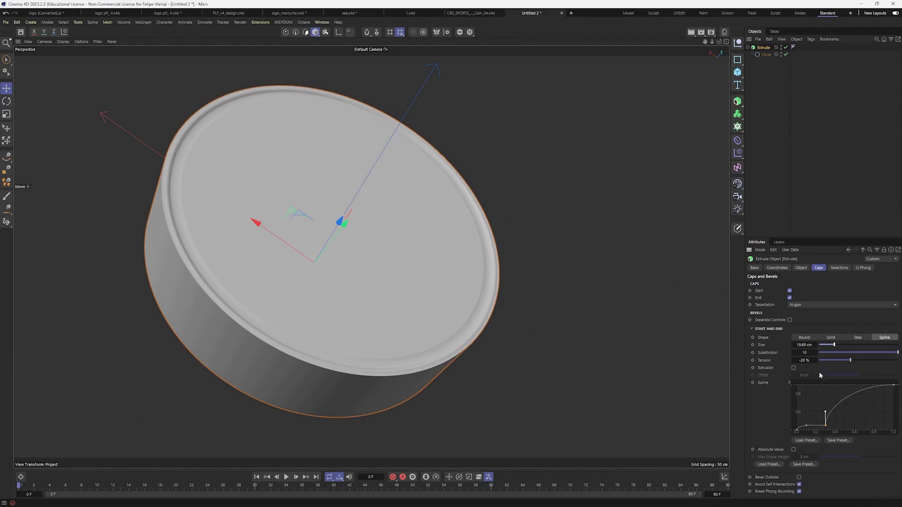
Save the bevel curve as a spline preset named "logo 1" and check for it among the loadable presets
{"action": "left_click", "coordinate": [838, 441]}
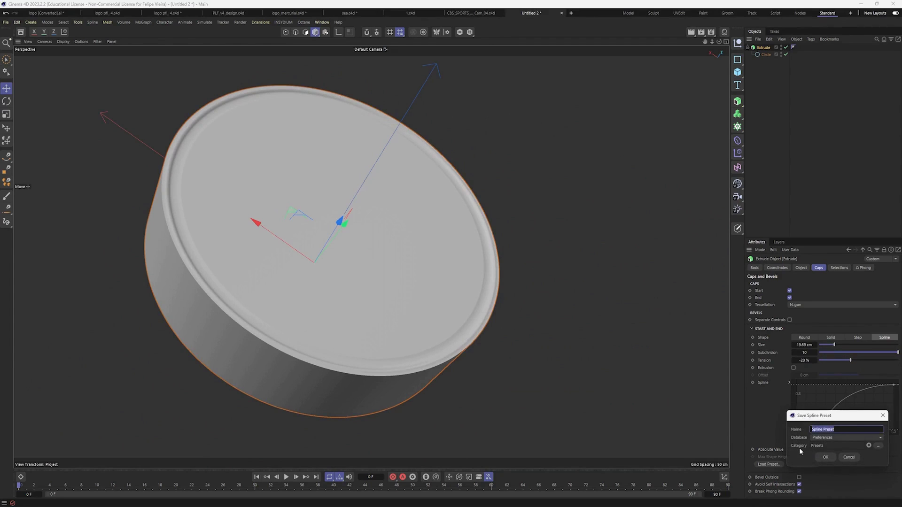
{"action": "type", "text": "logo 1"}
{"action": "left_click", "coordinate": [828, 457]}
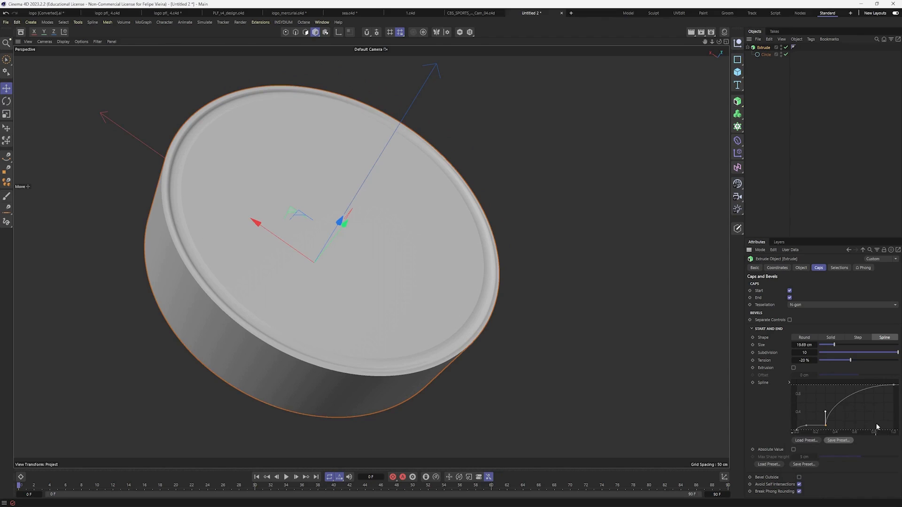
{"action": "left_click", "coordinate": [815, 441]}
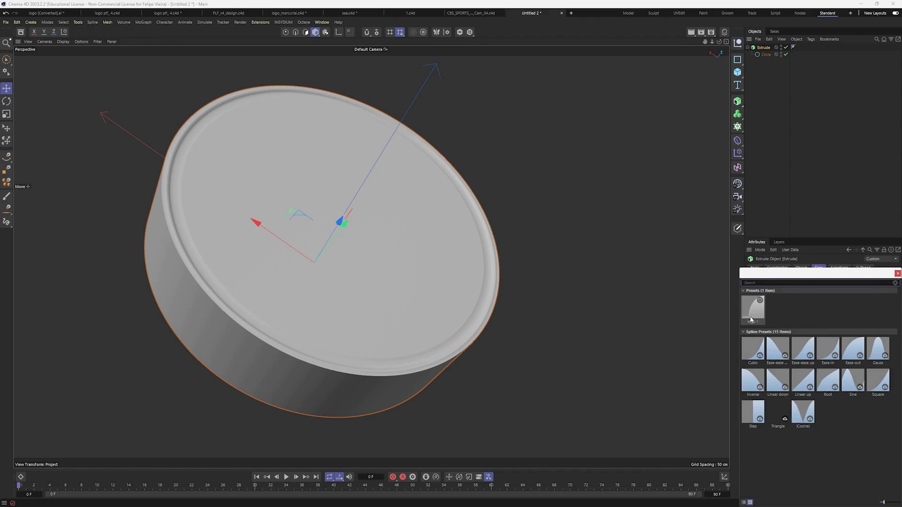
{"action": "left_click", "coordinate": [897, 273]}
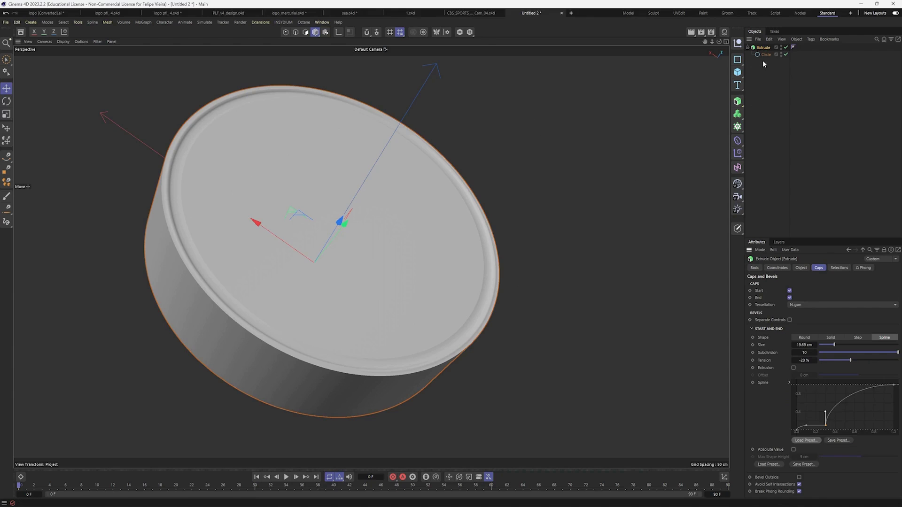
Move the circle out of the Extrude's hierarchy so it stands alone as a spline
{"action": "left_click_drag", "start_coordinate": [576, 141], "coordinate": [481, 200], "text": "alt"}
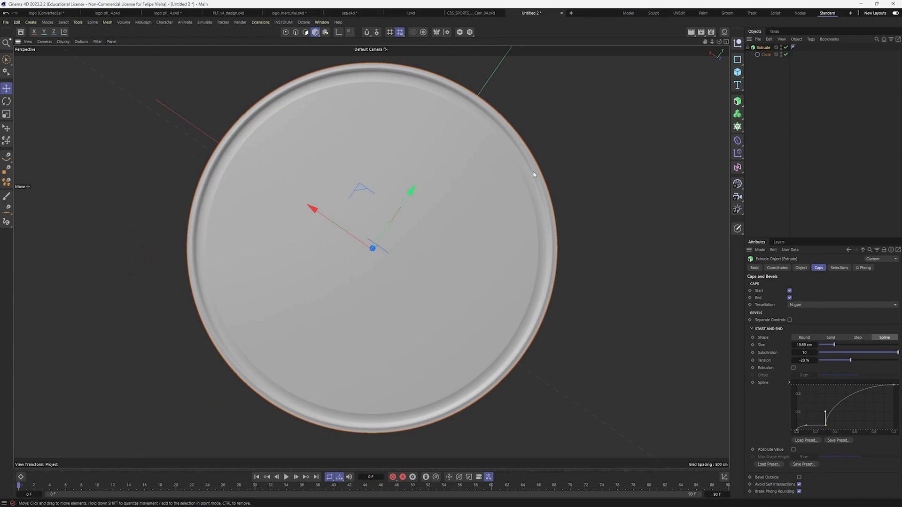
{"action": "left_click", "coordinate": [765, 56]}
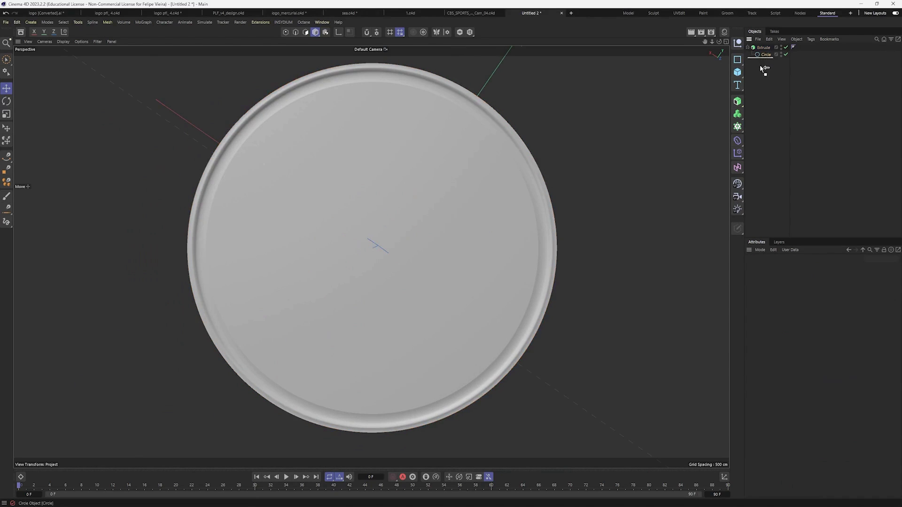
{"action": "left_click_drag", "start_coordinate": [766, 57], "coordinate": [757, 74]}
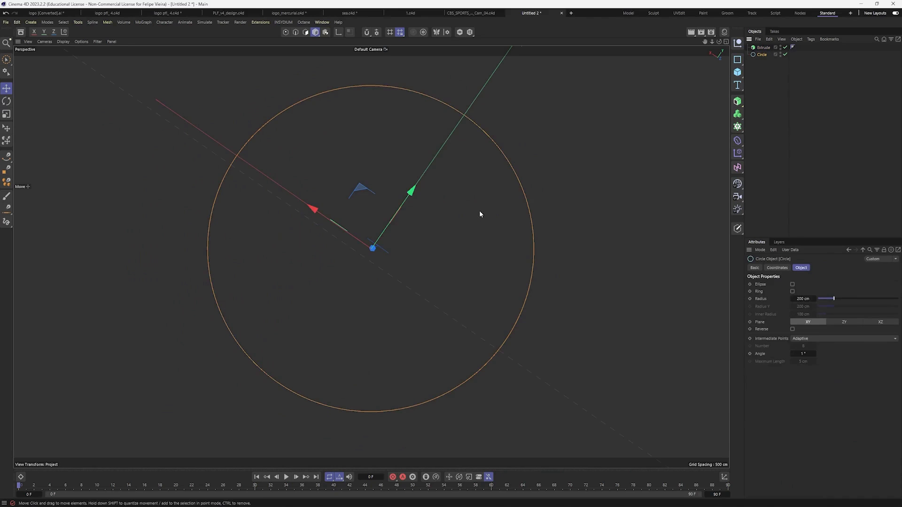
{"action": "key", "text": "e"}
{"action": "left_click", "coordinate": [756, 72]}
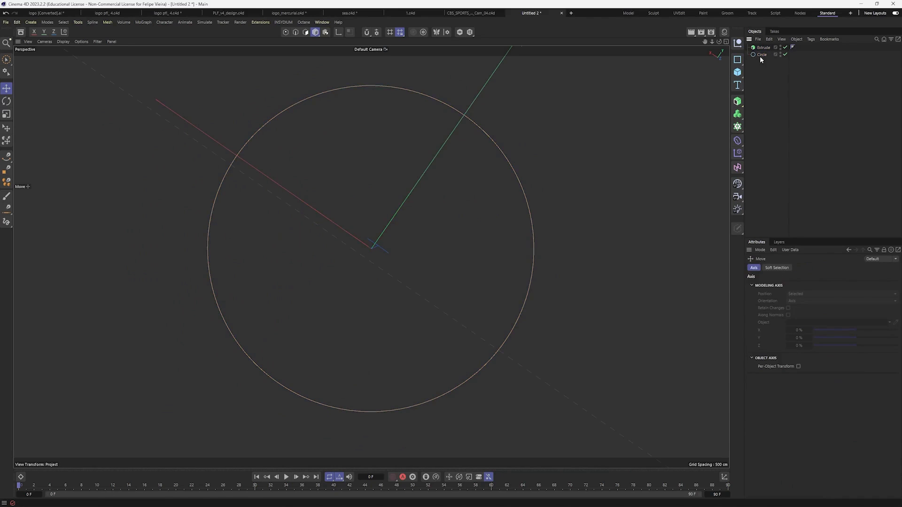
{"action": "left_click", "coordinate": [760, 56]}
Duplicate the circle and position the copy beside the original so that the two overlap
{"action": "middle_click_drag", "start_coordinate": [291, 240], "coordinate": [205, 261], "text": "alt"}
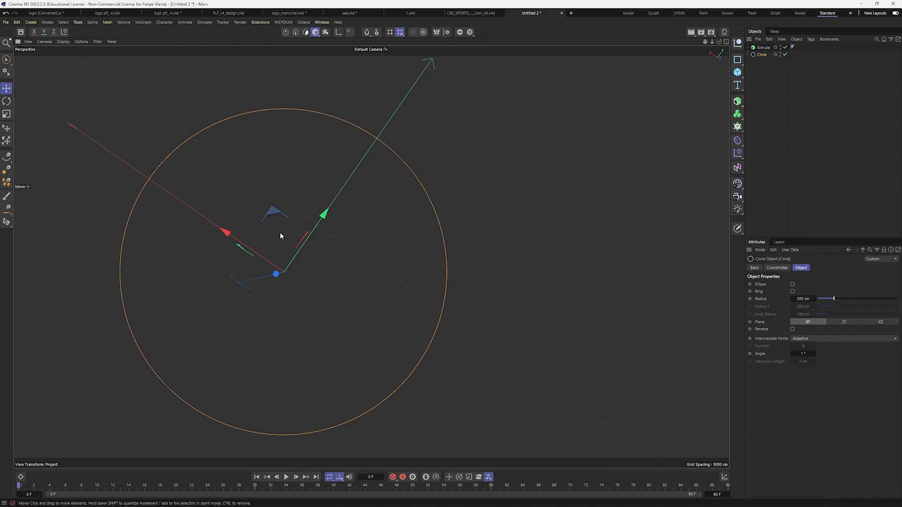
{"action": "left_click", "coordinate": [329, 224]}
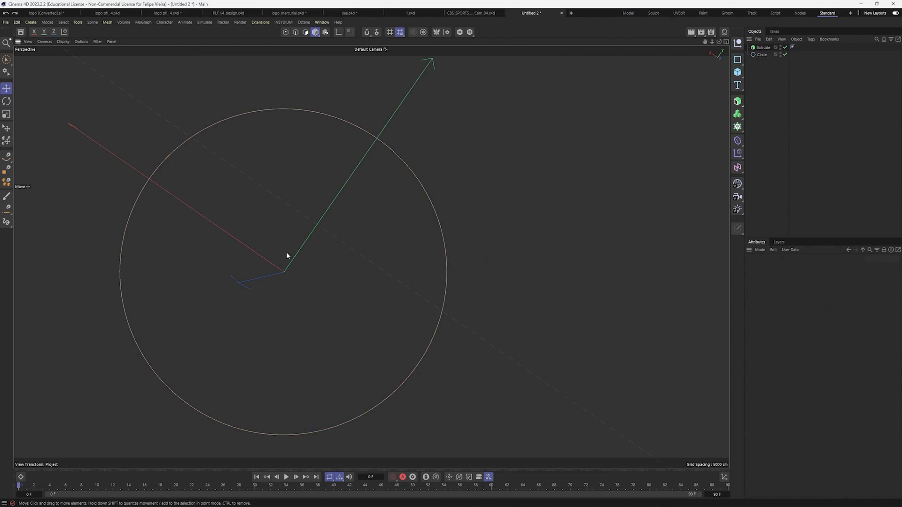
{"action": "left_click", "coordinate": [437, 213]}
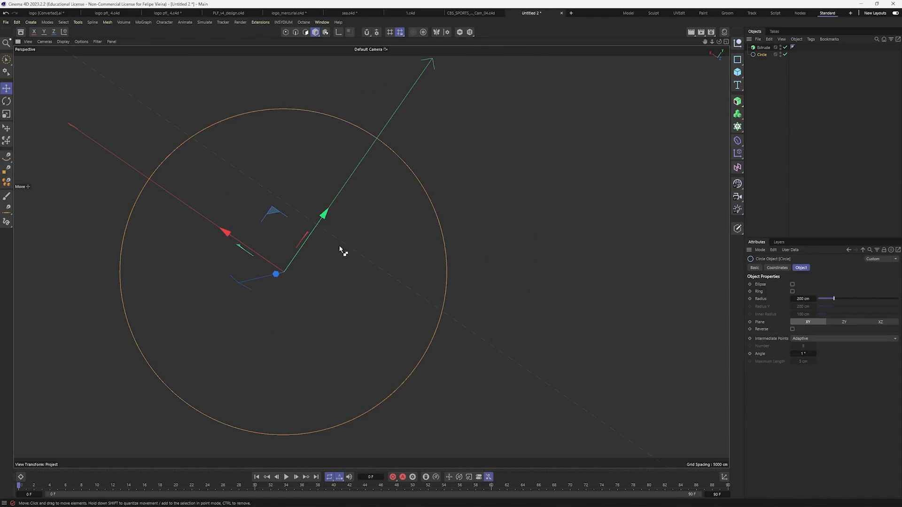
{"action": "left_click_drag", "start_coordinate": [342, 249], "coordinate": [566, 199]}
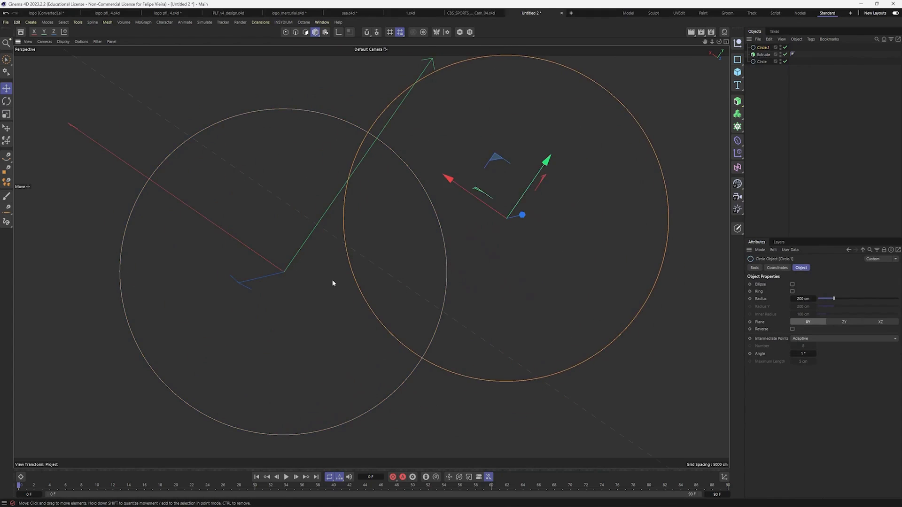
{"action": "left_click_drag", "start_coordinate": [474, 330], "coordinate": [537, 316]}
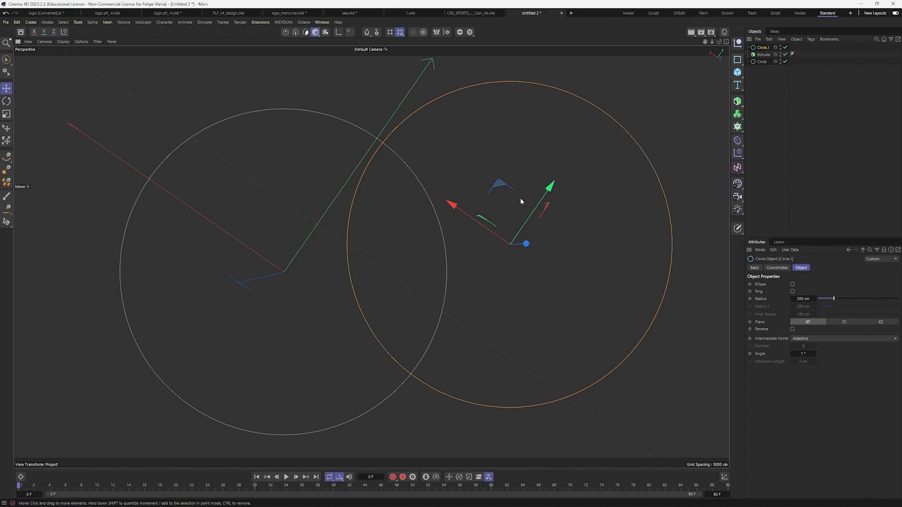
Add a Spline Mask and nest both circles under it in Union mode
{"action": "key", "text": "shift+c"}
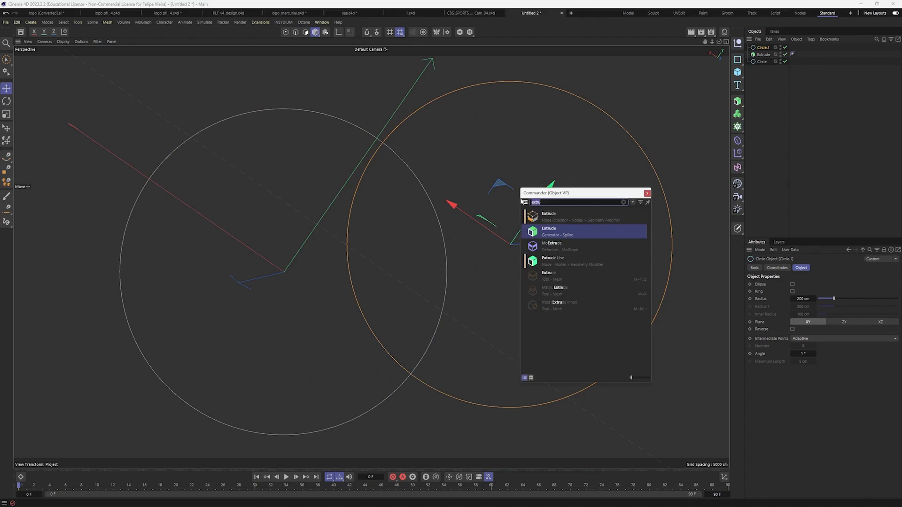
{"action": "type", "text": "spline mas"}
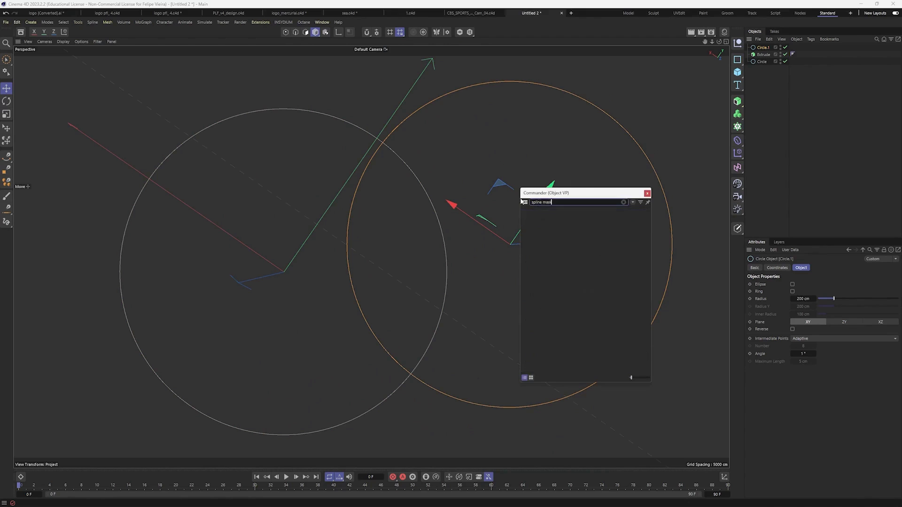
{"action": "type", "text": "k"}
{"action": "key", "text": "Return"}
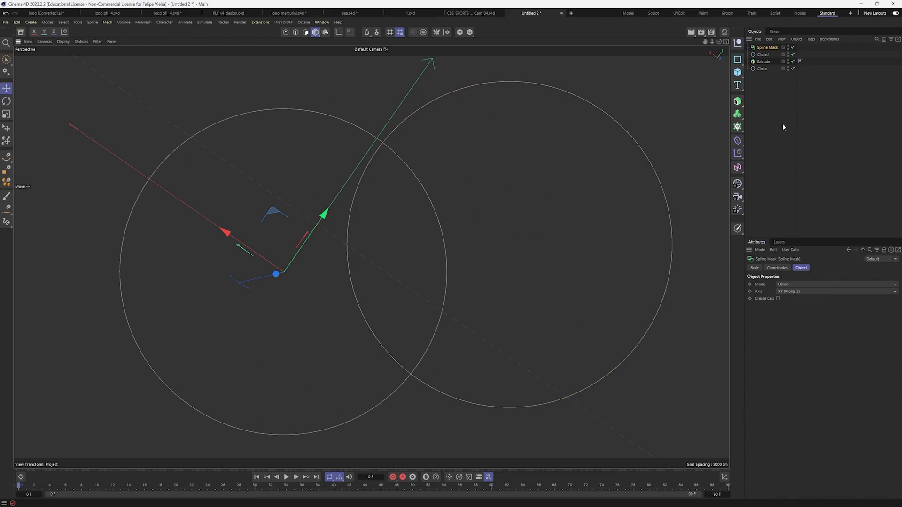
{"action": "left_click_drag", "start_coordinate": [761, 69], "coordinate": [766, 47]}
{"action": "left_click", "coordinate": [763, 62], "text": "ctrl"}
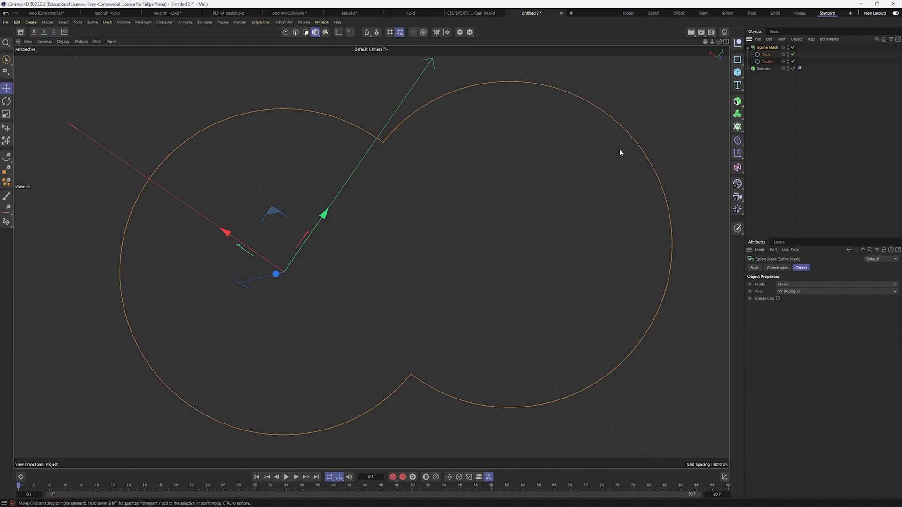
Shift the original circle inside the Spline Mask slightly toward the duplicate circle
{"action": "left_click", "coordinate": [775, 131]}
{"action": "left_click", "coordinate": [766, 55]}
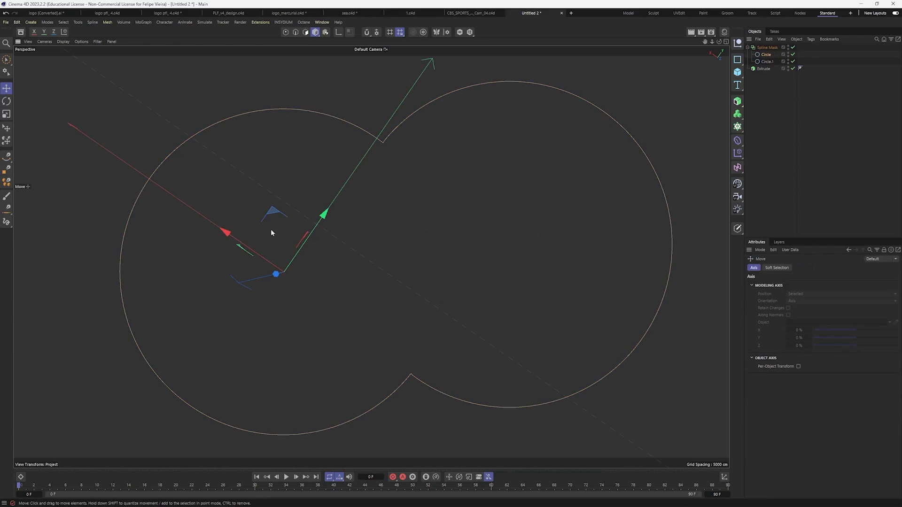
{"action": "left_click_drag", "start_coordinate": [271, 229], "coordinate": [274, 201]}
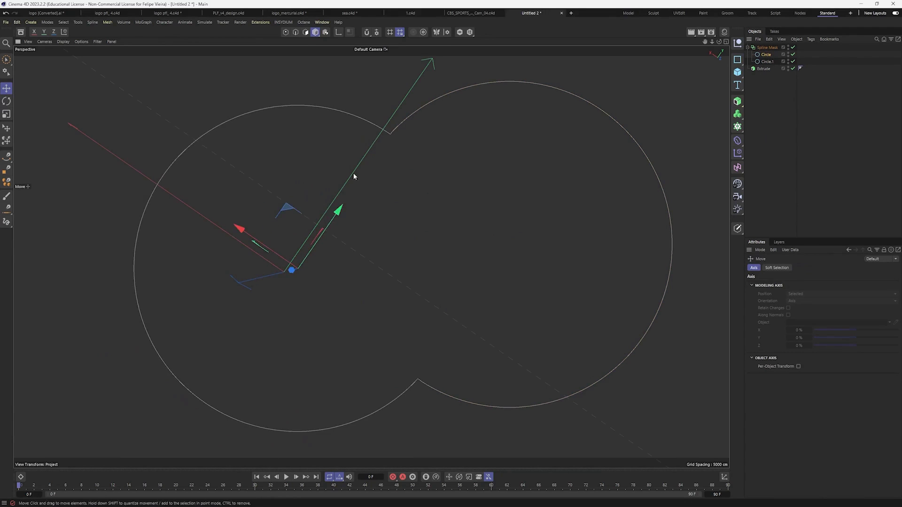
Set the Spline Mask's mode to A subtract B and shift the original circle slightly toward the duplicate circle
{"action": "left_click", "coordinate": [766, 48]}
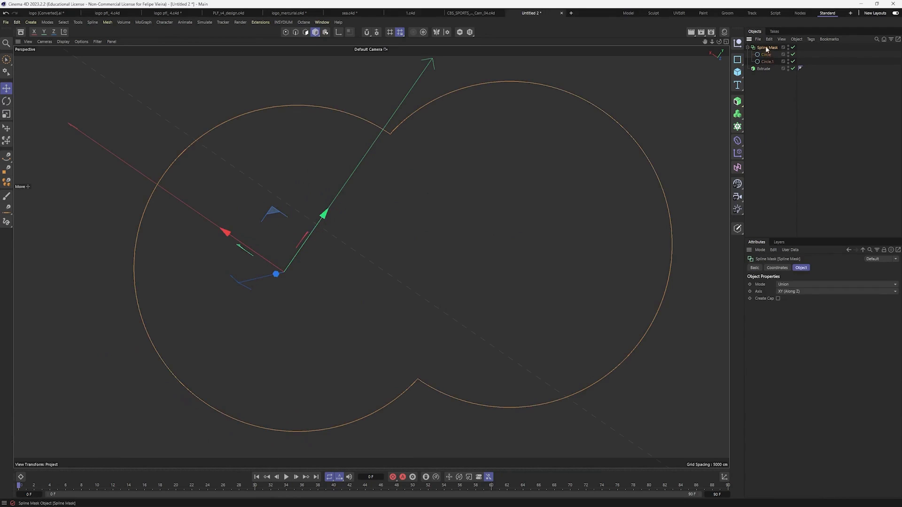
{"action": "left_click", "coordinate": [786, 285]}
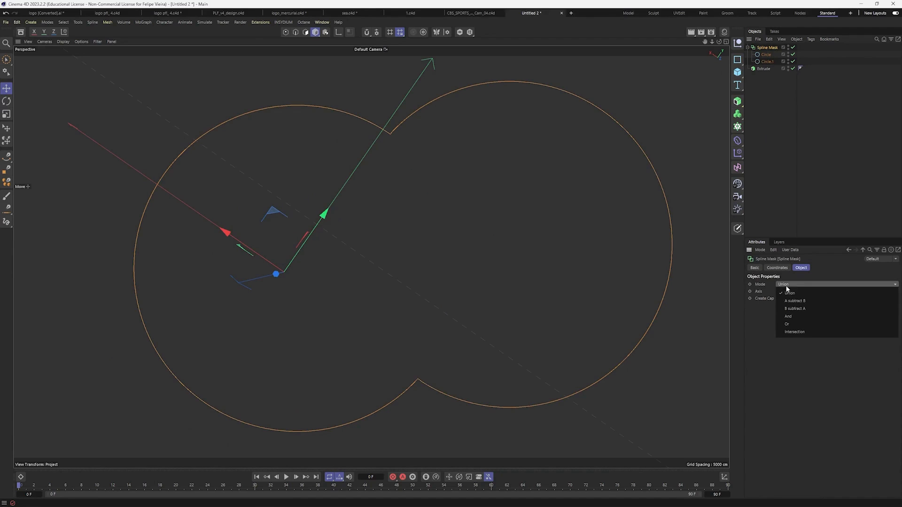
{"action": "left_click", "coordinate": [796, 302]}
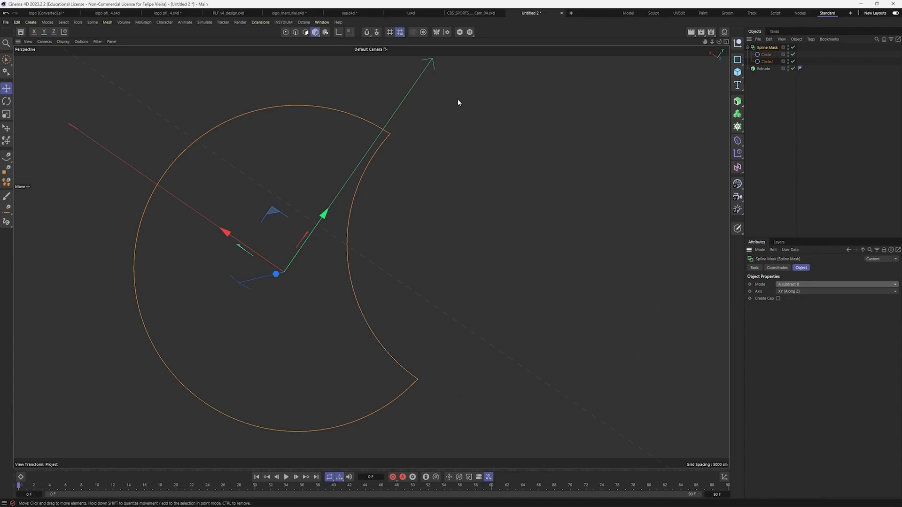
{"action": "left_click", "coordinate": [766, 55]}
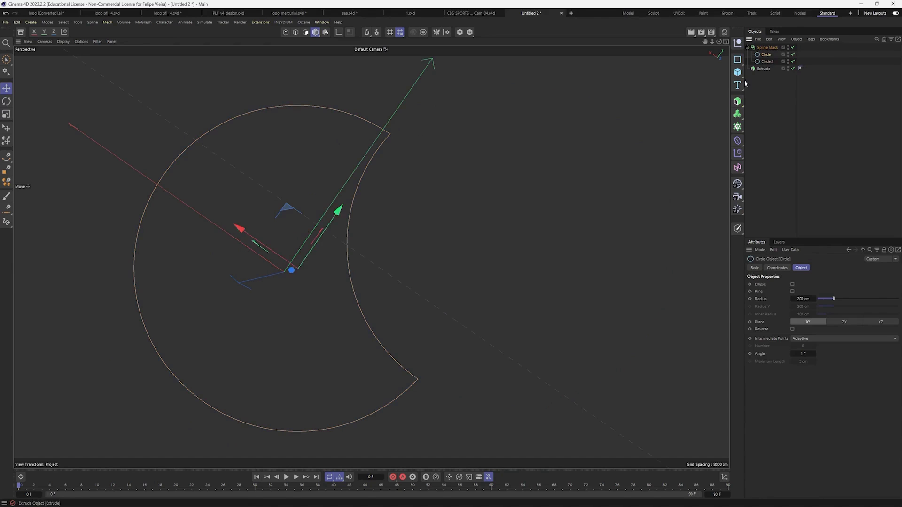
{"action": "left_click_drag", "start_coordinate": [272, 256], "coordinate": [428, 183]}
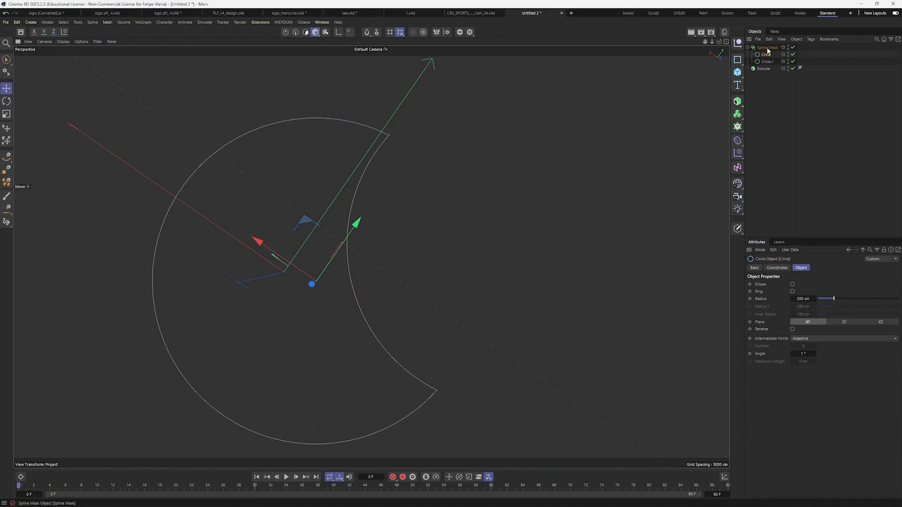
Nest the Spline Mask under the Extrude and inspect the extruded crescent from several angles
{"action": "left_click_drag", "start_coordinate": [766, 47], "coordinate": [762, 70]}
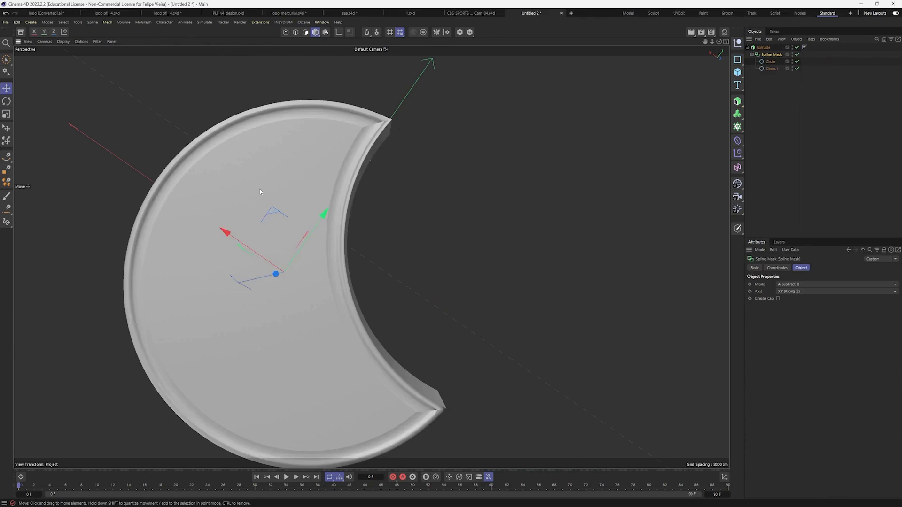
{"action": "left_click_drag", "start_coordinate": [262, 191], "coordinate": [290, 185], "text": "alt"}
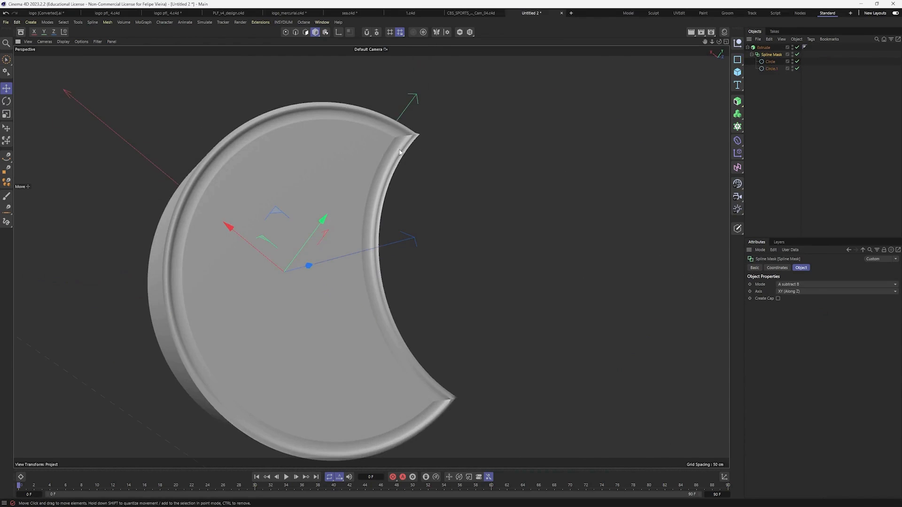
{"action": "left_click_drag", "start_coordinate": [358, 297], "coordinate": [344, 185], "text": "alt"}
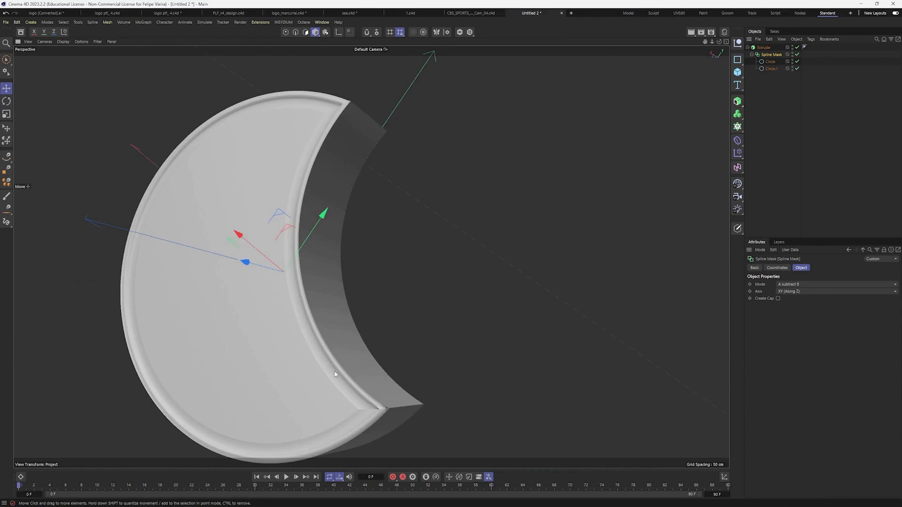
{"action": "left_click_drag", "start_coordinate": [292, 312], "coordinate": [380, 182], "text": "alt"}
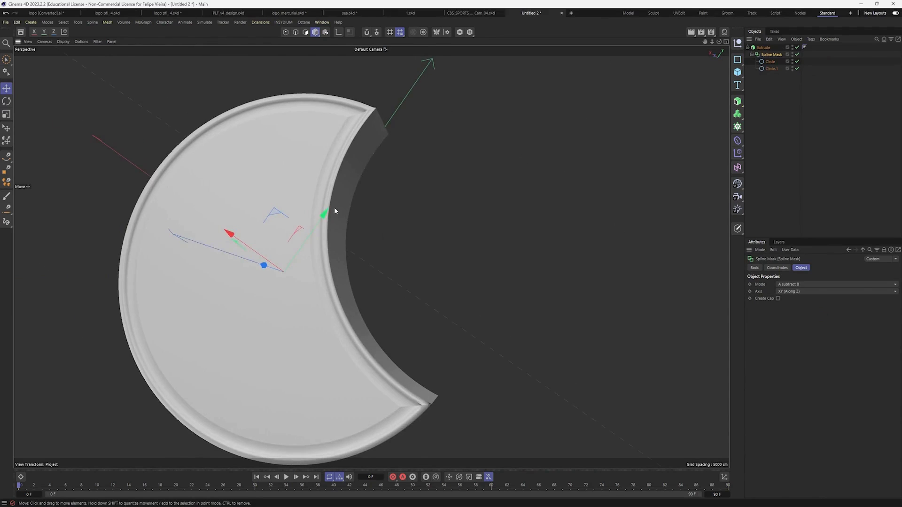
{"action": "left_click_drag", "start_coordinate": [335, 211], "coordinate": [346, 209], "text": "alt"}
Duplicate the Extrude with its Spline Mask and set the copied mask's mode to B subtract A
{"action": "left_click_drag", "start_coordinate": [766, 48], "coordinate": [769, 112], "text": "ctrl"}
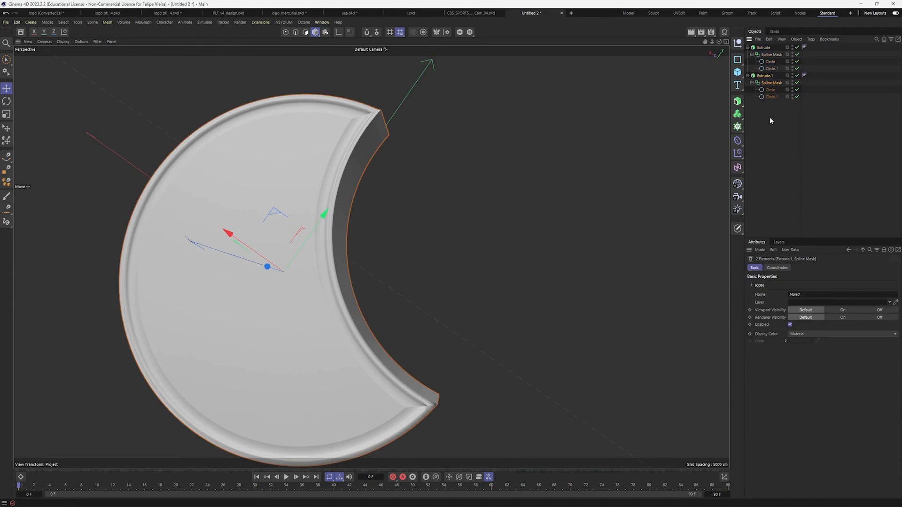
{"action": "left_click", "coordinate": [768, 113]}
{"action": "left_click", "coordinate": [771, 82]}
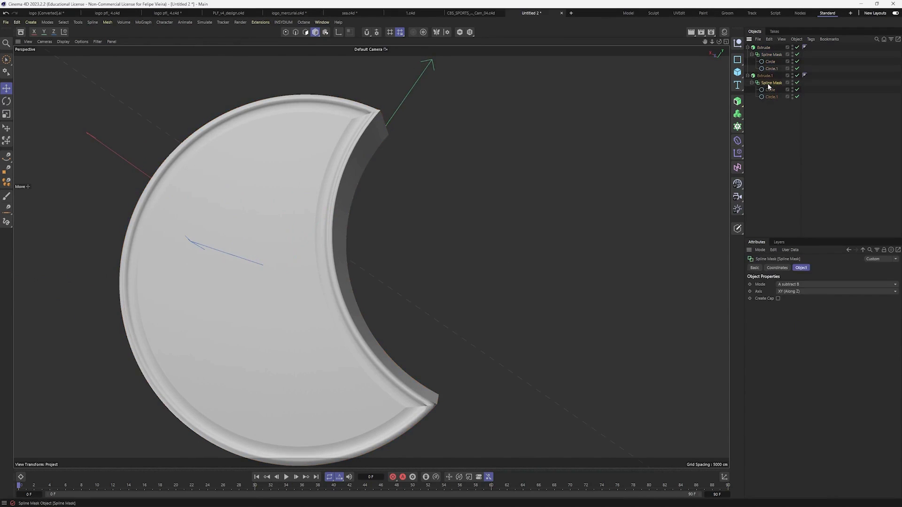
{"action": "left_click", "coordinate": [794, 285]}
{"action": "left_click", "coordinate": [799, 309]}
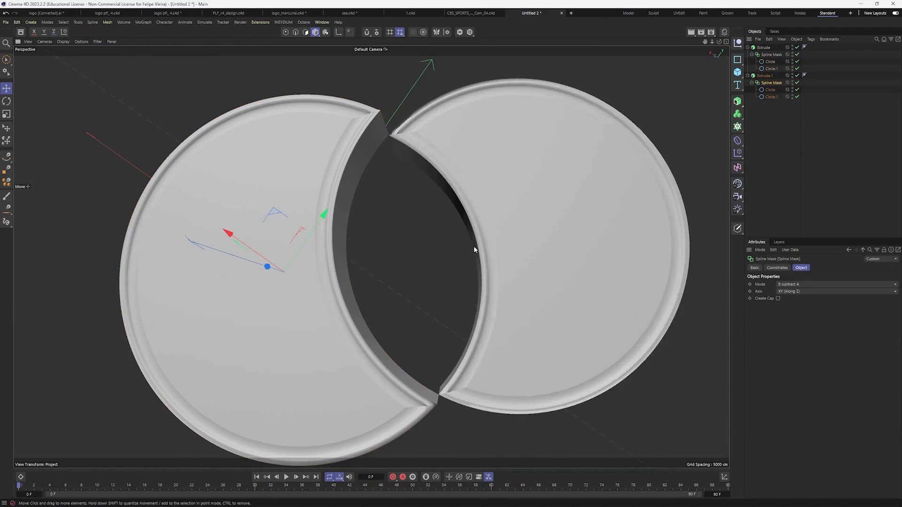
{"action": "mouse_move", "coordinate": [476, 274]}
{"action": "left_mouse_down", "text": "alt"}
{"action": "mouse_move", "coordinate": [432, 304]}
{"action": "mouse_move", "coordinate": [427, 338]}
{"action": "mouse_move", "coordinate": [461, 241]}
{"action": "mouse_move", "coordinate": [478, 261]}
{"action": "left_mouse_up", "text": "alt"}
{"action": "scroll", "coordinate": [505, 254], "scroll_direction": "down", "scroll_amount": 3}
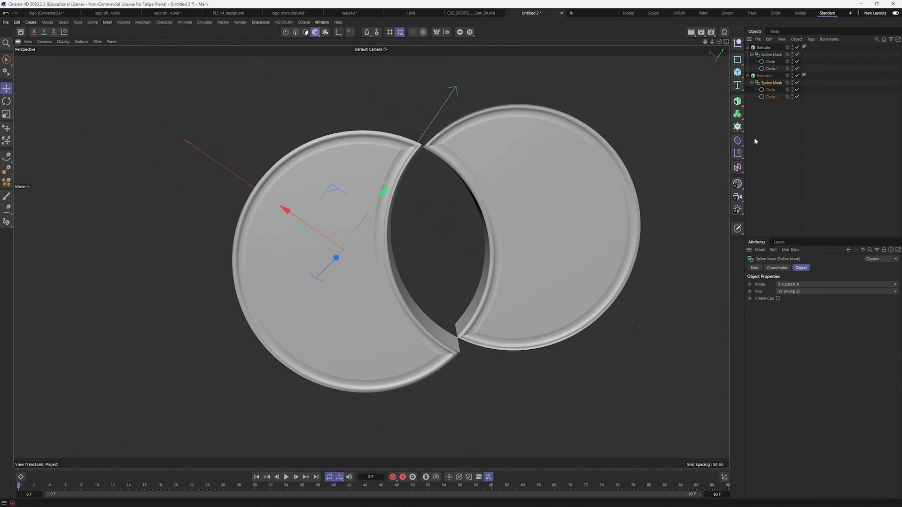
Shift both circles inside the copied Spline Mask sideways, away from the gap, so its crescent overlaps the first one
{"action": "left_click", "coordinate": [771, 97]}
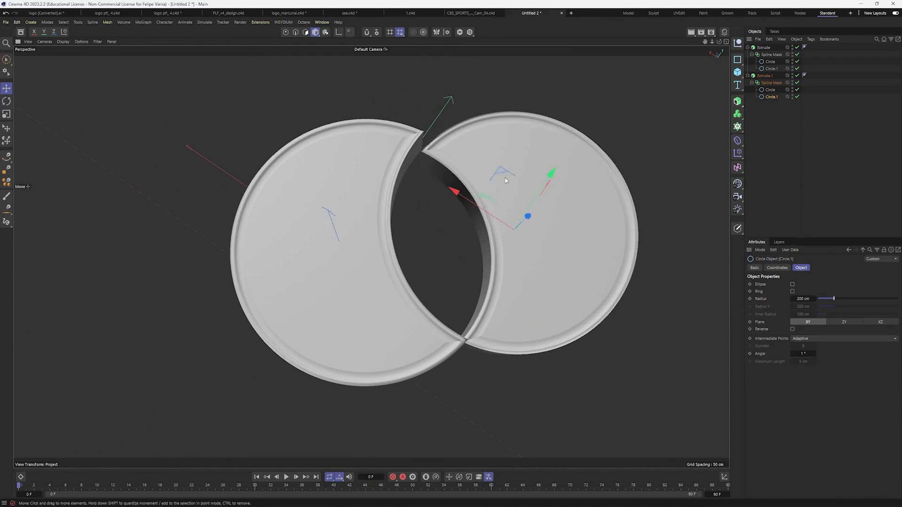
{"action": "left_click_drag", "start_coordinate": [506, 174], "coordinate": [479, 174]}
{"action": "left_click", "coordinate": [771, 89]}
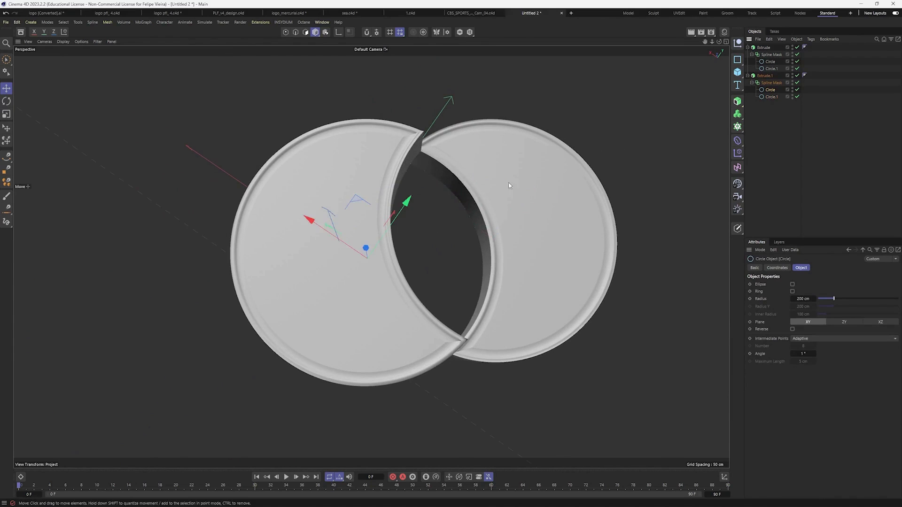
{"action": "left_click_drag", "start_coordinate": [359, 202], "coordinate": [305, 201]}
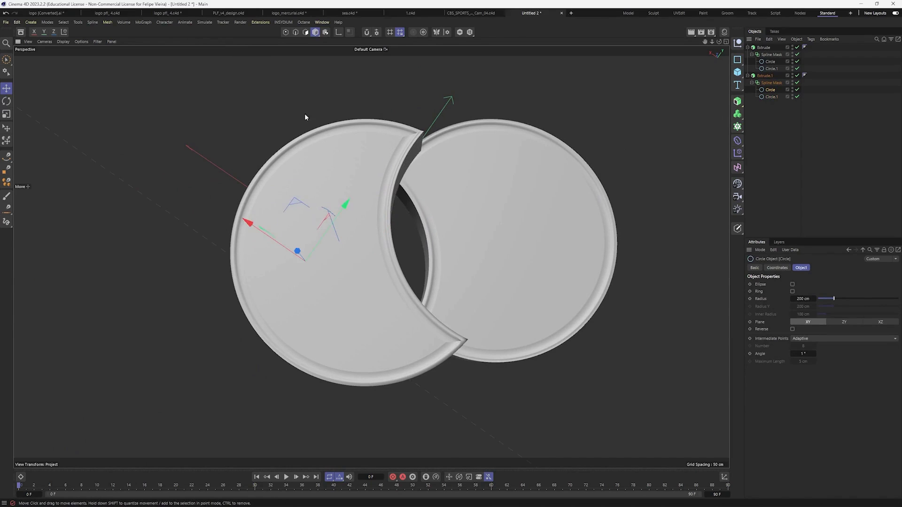
Switch to the sea.c4d project and select the Path spline inside Extrude.2, centring the view on it
{"action": "left_click", "coordinate": [348, 13]}
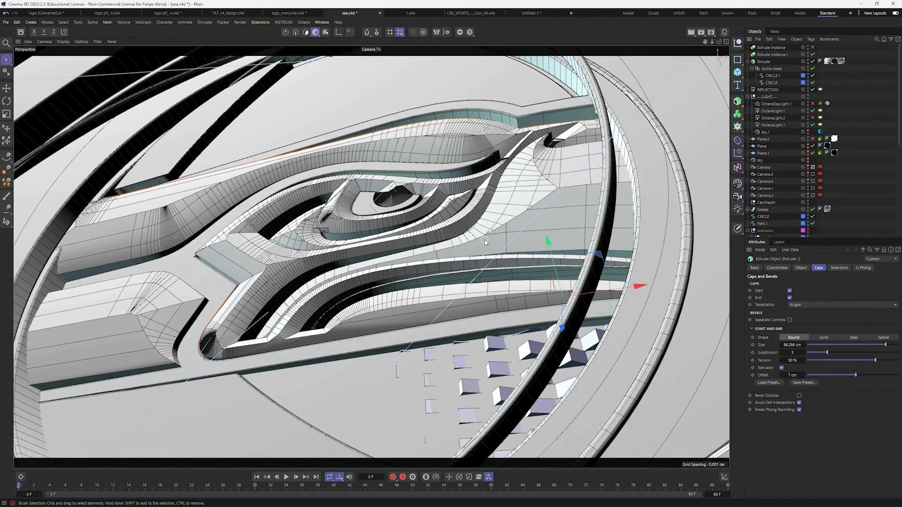
{"action": "left_click", "coordinate": [549, 174]}
{"action": "scroll", "coordinate": [781, 151], "scroll_direction": "down", "scroll_amount": 2}
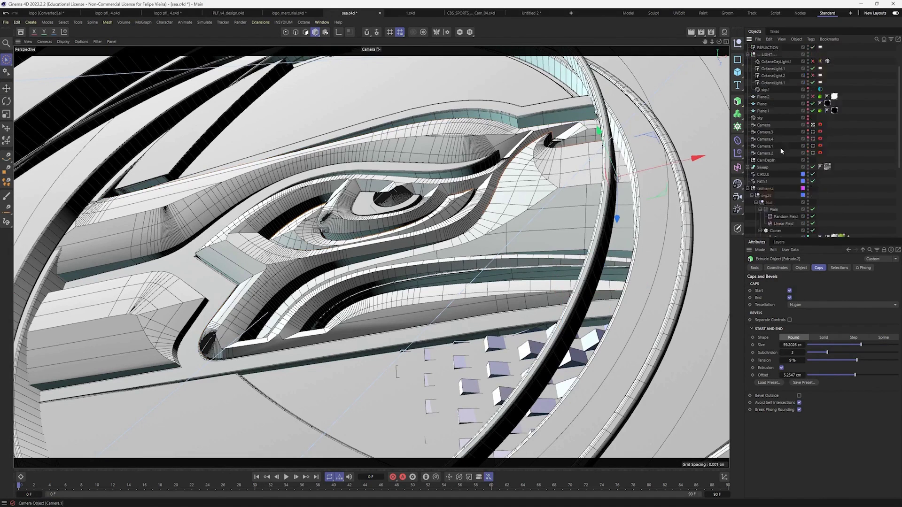
{"action": "scroll", "coordinate": [781, 152], "scroll_direction": "down", "scroll_amount": 6}
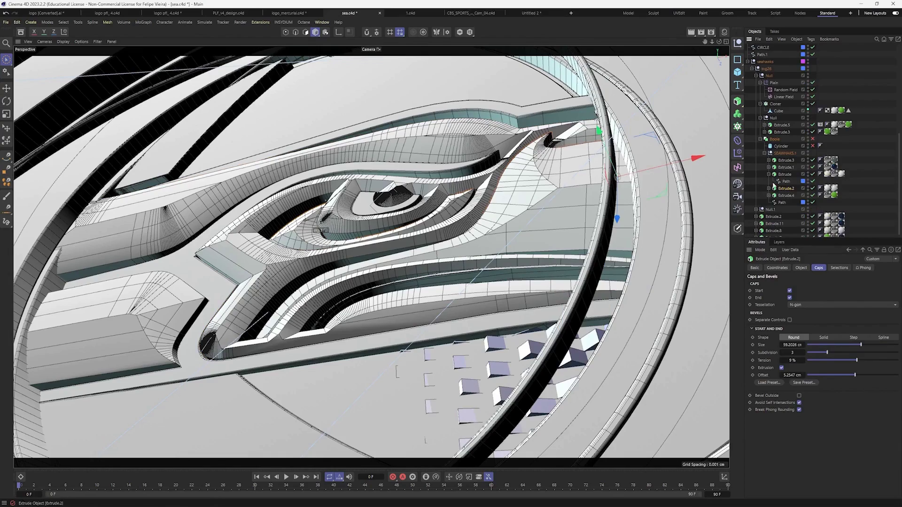
{"action": "left_click", "coordinate": [768, 188]}
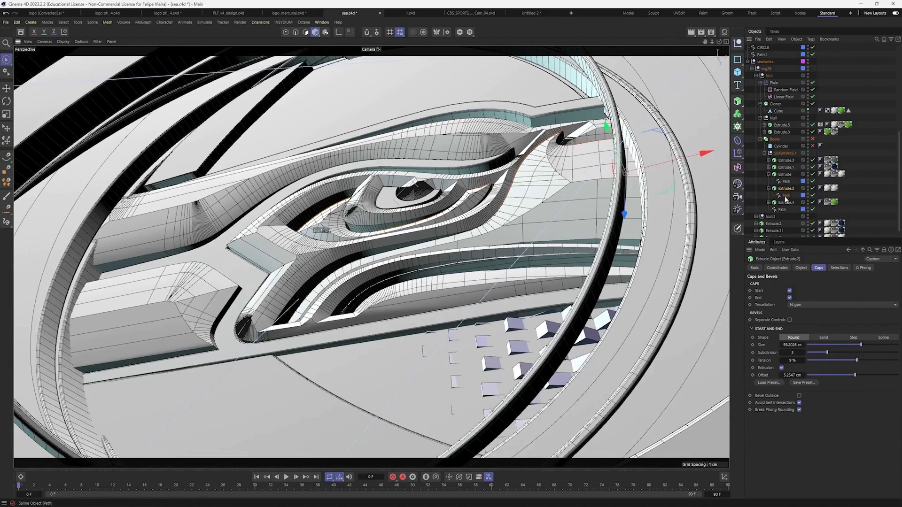
{"action": "left_click", "coordinate": [785, 196]}
{"action": "key", "text": "o"}
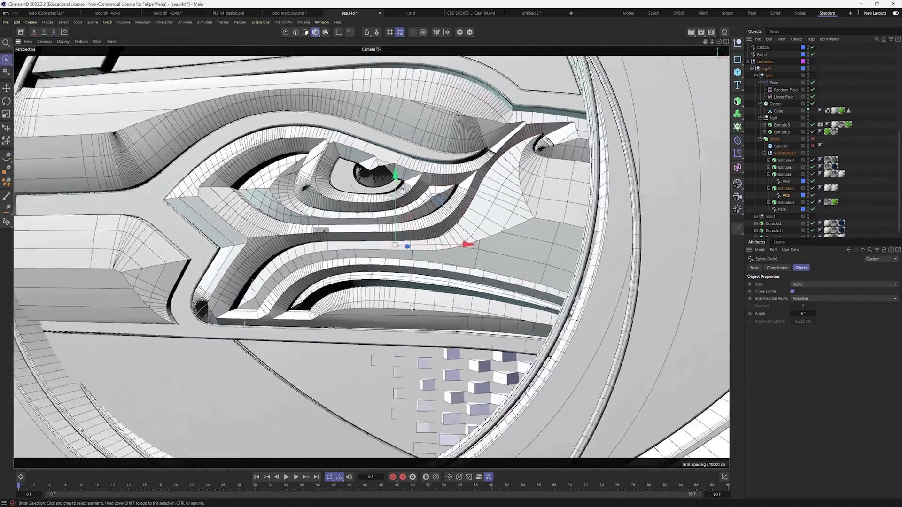
Try moving the Path spline inside Extrude.2 out of place and undo the move
{"action": "key", "text": "e"}
{"action": "left_click_drag", "start_coordinate": [394, 246], "coordinate": [437, 234]}
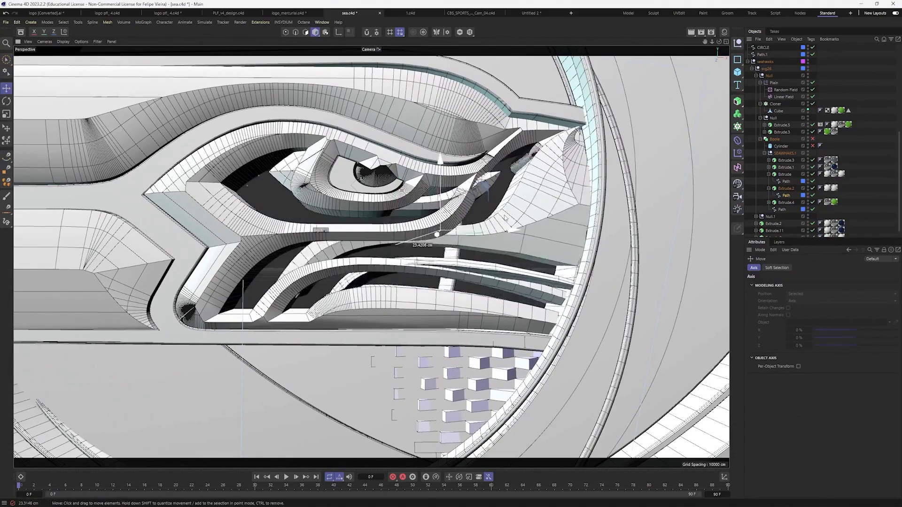
{"action": "left_click_drag", "start_coordinate": [504, 217], "coordinate": [395, 240]}
{"action": "key", "text": "z"}
Examine the eye-shaped logo scene as a whole and the layered extrusions of the hawk's head up close
{"action": "scroll", "coordinate": [379, 225], "scroll_direction": "down", "scroll_amount": 8}
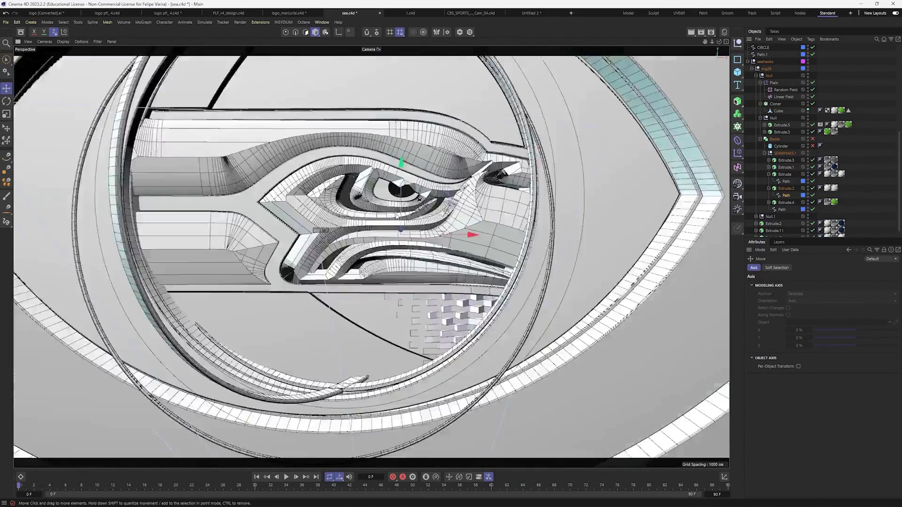
{"action": "scroll", "coordinate": [376, 228], "scroll_direction": "down", "scroll_amount": 3}
{"action": "scroll", "coordinate": [376, 229], "scroll_direction": "down", "scroll_amount": 1}
{"action": "middle_click_drag", "start_coordinate": [376, 230], "coordinate": [317, 255], "text": "alt"}
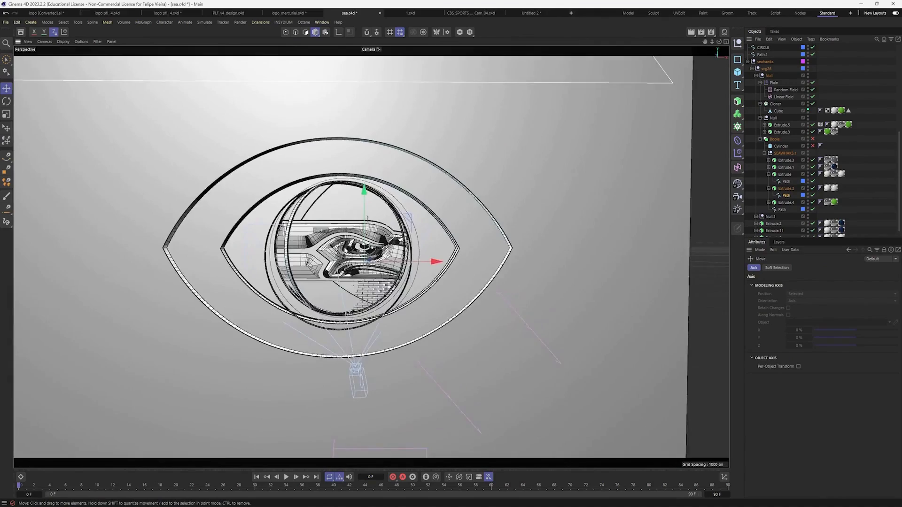
{"action": "right_click_drag", "start_coordinate": [347, 247], "coordinate": [407, 227], "text": "alt"}
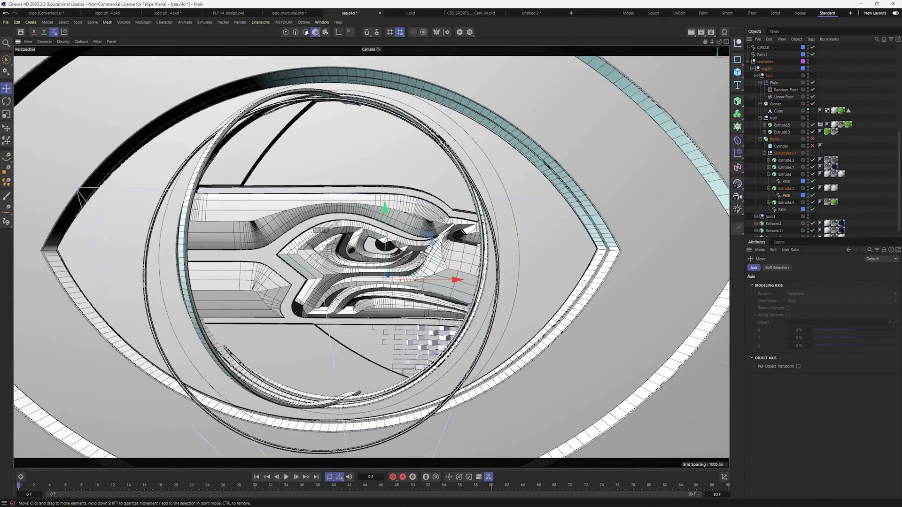
{"action": "left_click_drag", "start_coordinate": [314, 255], "coordinate": [310, 251], "text": "alt"}
{"action": "middle_click_drag", "start_coordinate": [311, 252], "coordinate": [365, 244], "text": "alt"}
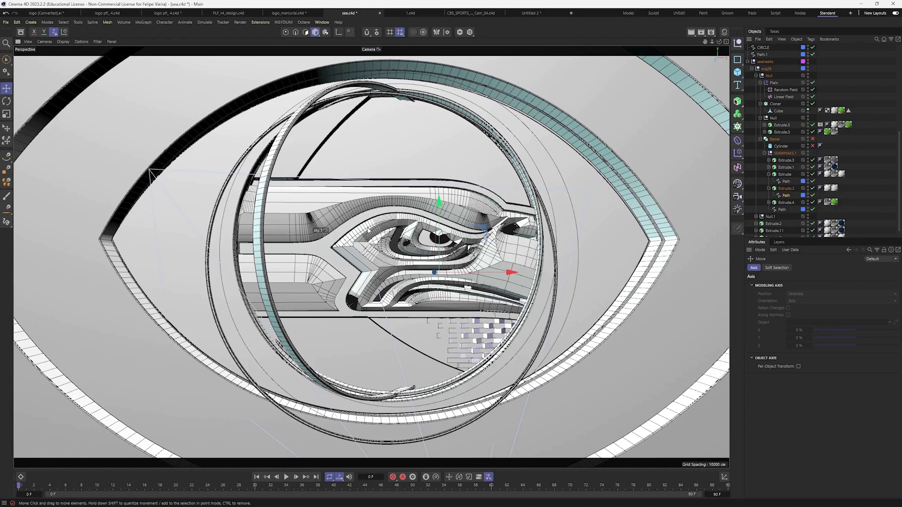
{"action": "left_click_drag", "start_coordinate": [383, 293], "coordinate": [389, 328], "text": "alt"}
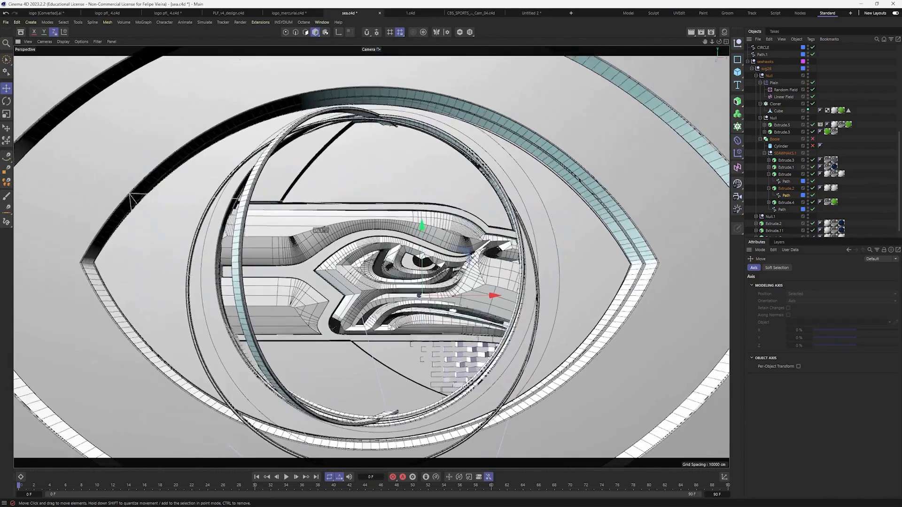
{"action": "left_click_drag", "start_coordinate": [421, 300], "coordinate": [421, 302], "text": "alt"}
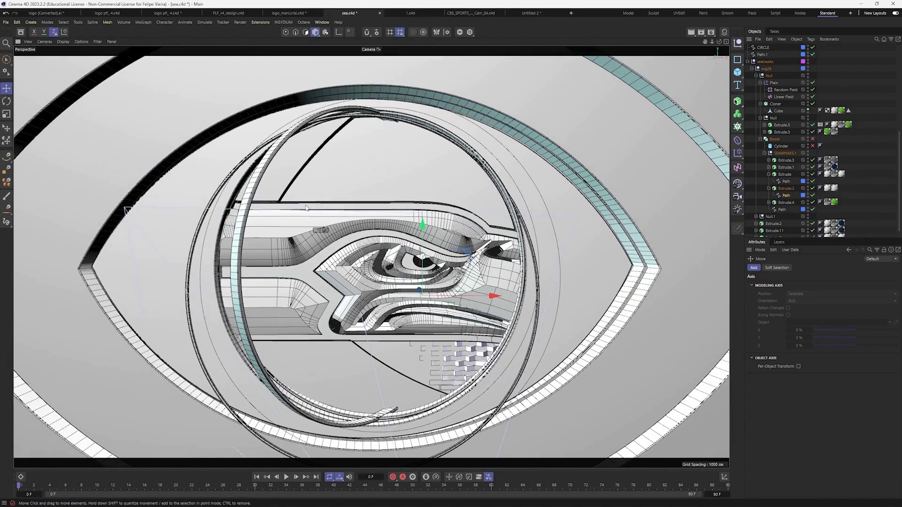
{"action": "scroll", "coordinate": [568, 200], "scroll_direction": "down", "scroll_amount": 7}
{"action": "middle_click_drag", "start_coordinate": [568, 200], "coordinate": [393, 225], "text": "alt"}
{"action": "scroll", "coordinate": [388, 241], "scroll_direction": "up", "scroll_amount": 1}
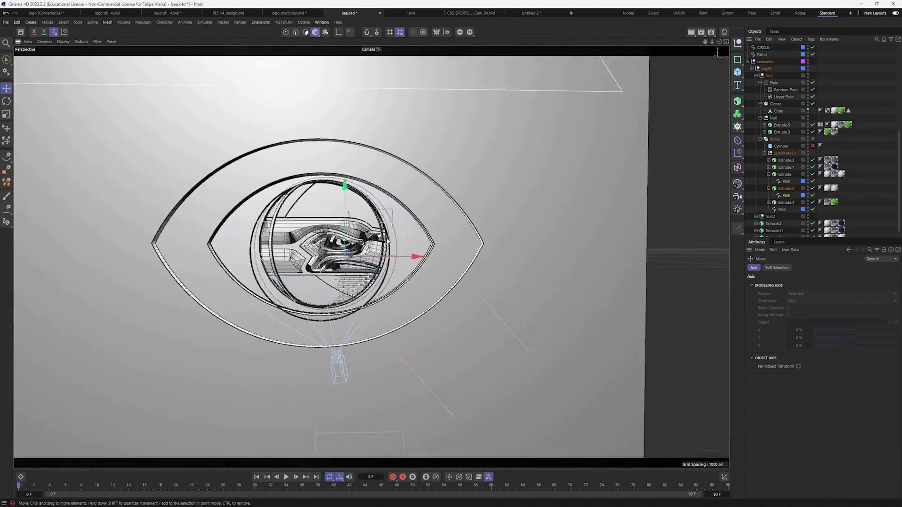
{"action": "scroll", "coordinate": [388, 242], "scroll_direction": "up", "scroll_amount": 5}
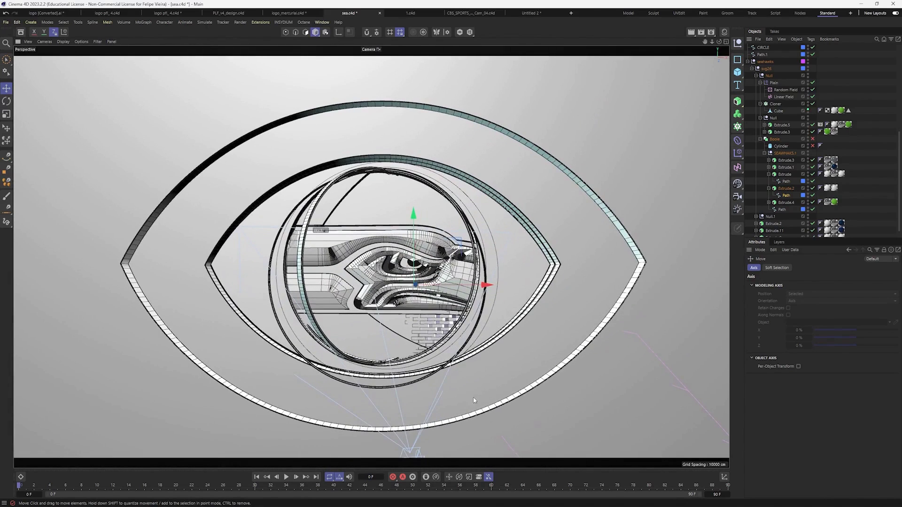
{"action": "left_click_drag", "start_coordinate": [362, 247], "coordinate": [372, 247], "text": "alt"}
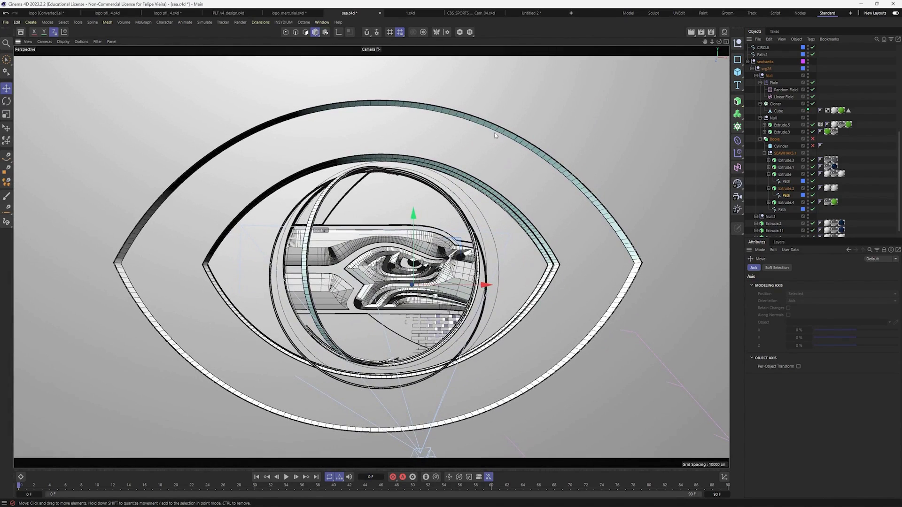
{"action": "scroll", "coordinate": [363, 273], "scroll_direction": "up", "scroll_amount": 5}
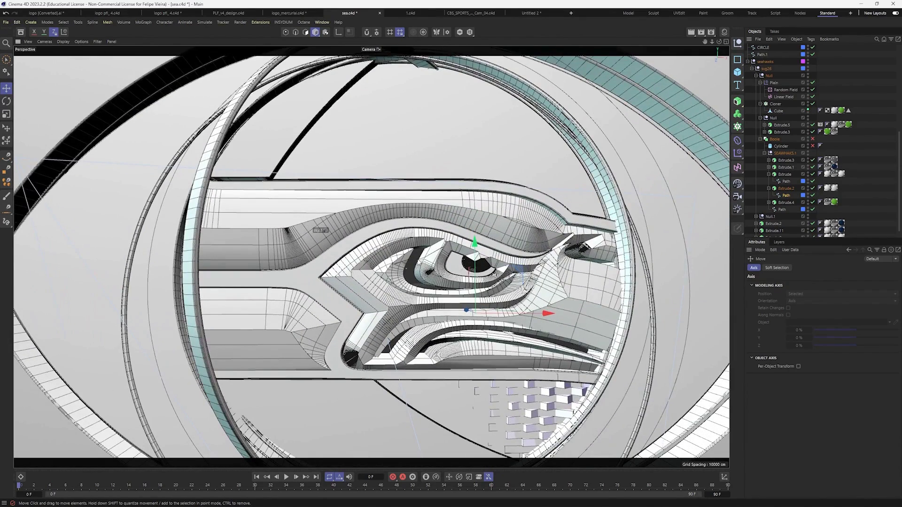
{"action": "middle_click_drag", "start_coordinate": [395, 215], "coordinate": [391, 203], "text": "alt"}
Select the null group that holds the hawk-head extrusions, collapse it, and create a new empty project
{"action": "left_click", "coordinate": [302, 188]}
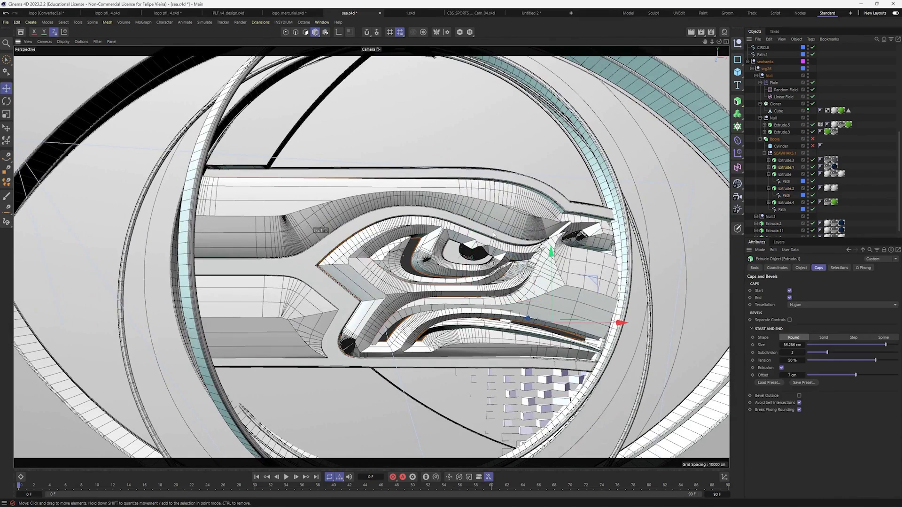
{"action": "left_click", "coordinate": [765, 153]}
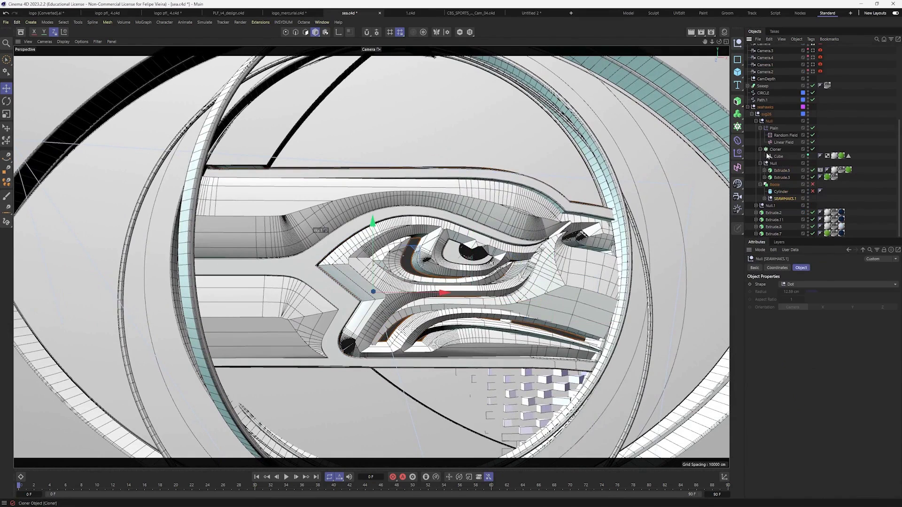
{"action": "left_click", "coordinate": [783, 200]}
{"action": "key", "text": "ctrl+n"}
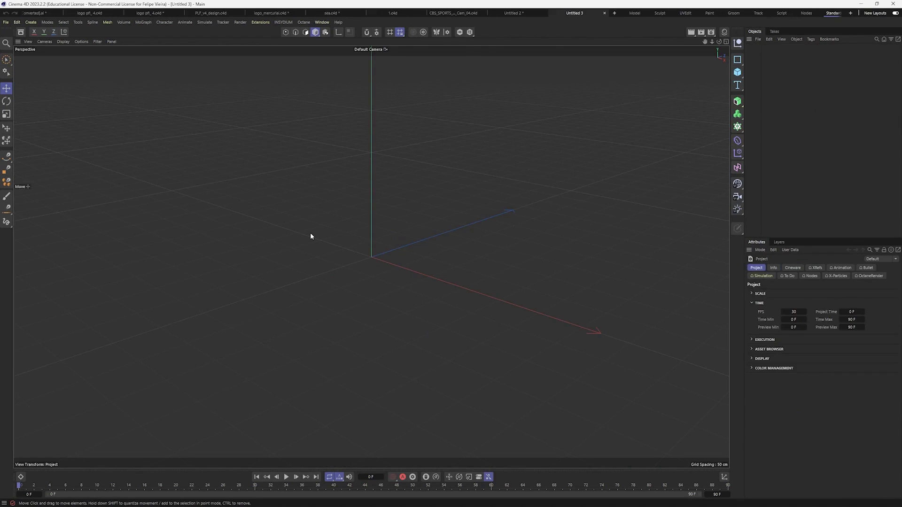
Paste the hawk-head null group into the new project and frame the logo from the front
{"action": "key", "text": "ctrl+v"}
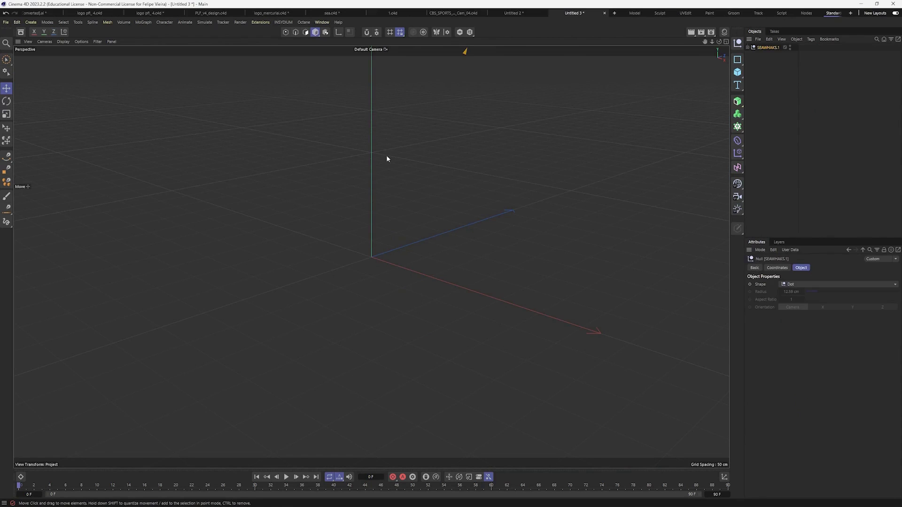
{"action": "key", "text": "h"}
{"action": "left_click_drag", "start_coordinate": [368, 190], "coordinate": [458, 219], "text": "alt"}
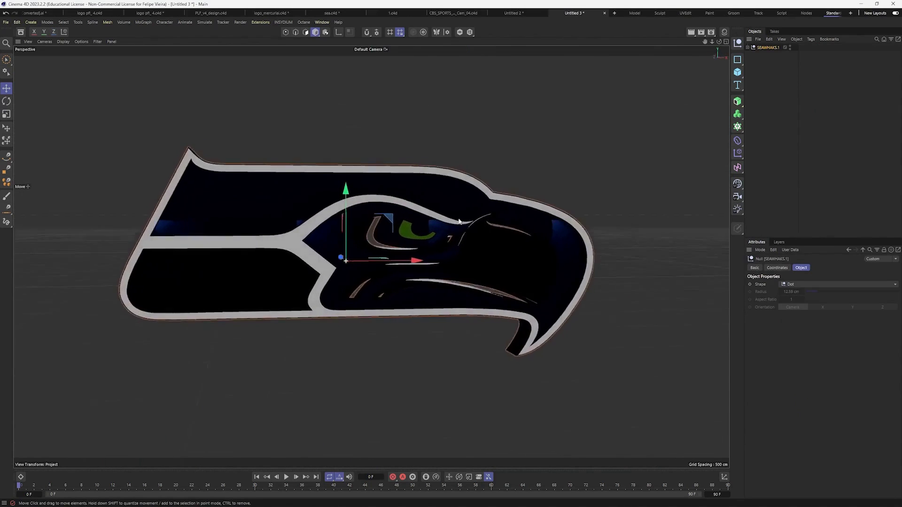
Try moving the dark Extrude.1 shape out of the logo and undo the move
{"action": "left_click", "coordinate": [289, 208]}
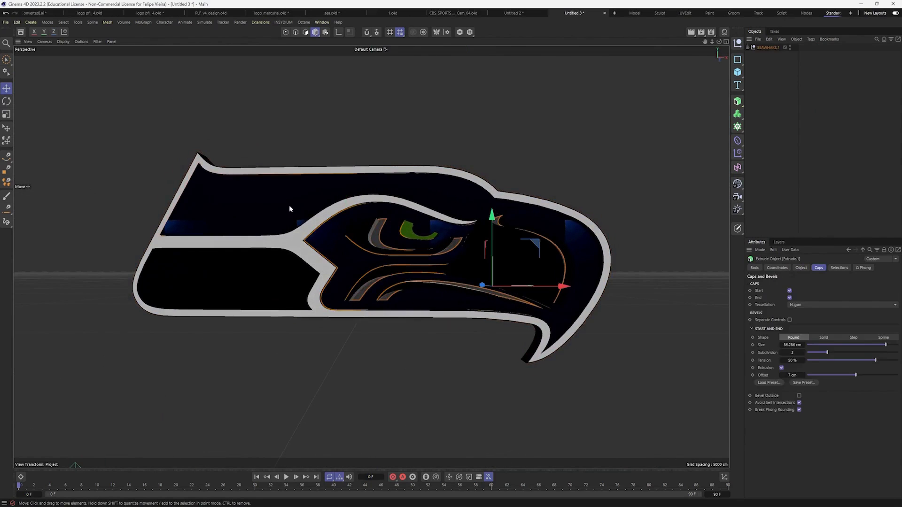
{"action": "left_click_drag", "start_coordinate": [290, 208], "coordinate": [411, 91]}
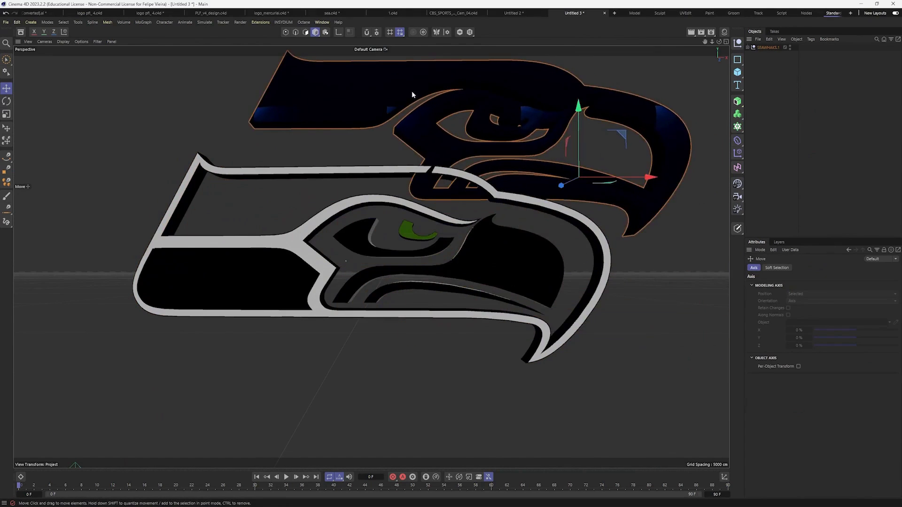
{"action": "key", "text": "ctrl+z"}
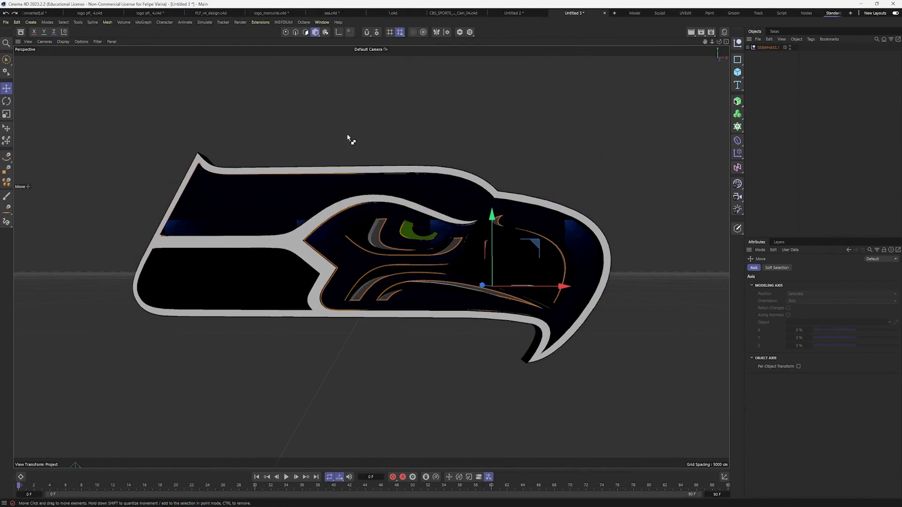
Expand the hawk-head null group and disable all its extrudes and the Path spline, leaving only the spline outlines
{"action": "left_click", "coordinate": [747, 47]}
{"action": "left_click", "coordinate": [752, 69]}
{"action": "left_click", "coordinate": [751, 76]}
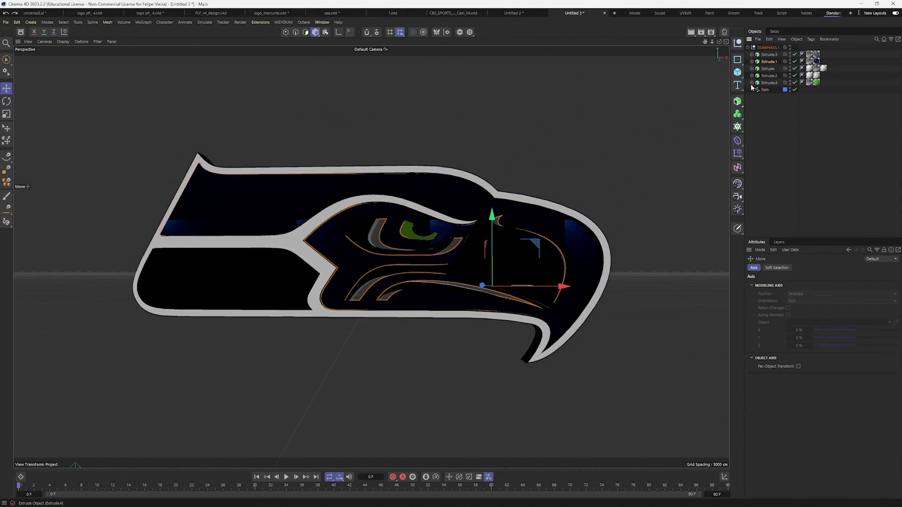
{"action": "left_click_drag", "start_coordinate": [795, 83], "coordinate": [794, 90]}
Try moving the logo's outer outline spline away from the inner splines and undo the moves
{"action": "middle_click_drag", "start_coordinate": [380, 205], "coordinate": [435, 218], "text": "alt"}
{"action": "left_click_drag", "start_coordinate": [435, 218], "coordinate": [241, 184], "text": "alt"}
{"action": "left_click", "coordinate": [246, 179]}
{"action": "left_click", "coordinate": [302, 170]}
{"action": "left_click", "coordinate": [275, 184]}
{"action": "left_click_drag", "start_coordinate": [337, 291], "coordinate": [406, 301]}
{"action": "mouse_move", "coordinate": [437, 260]}
{"action": "left_mouse_down", "text": "alt"}
{"action": "mouse_move", "coordinate": [461, 267]}
{"action": "mouse_move", "coordinate": [446, 269]}
{"action": "left_mouse_up", "text": "alt"}
{"action": "right_click_drag", "start_coordinate": [446, 268], "coordinate": [403, 277], "text": "alt"}
{"action": "left_click_drag", "start_coordinate": [361, 244], "coordinate": [466, 104]}
{"action": "key", "text": "ctrl+z"}
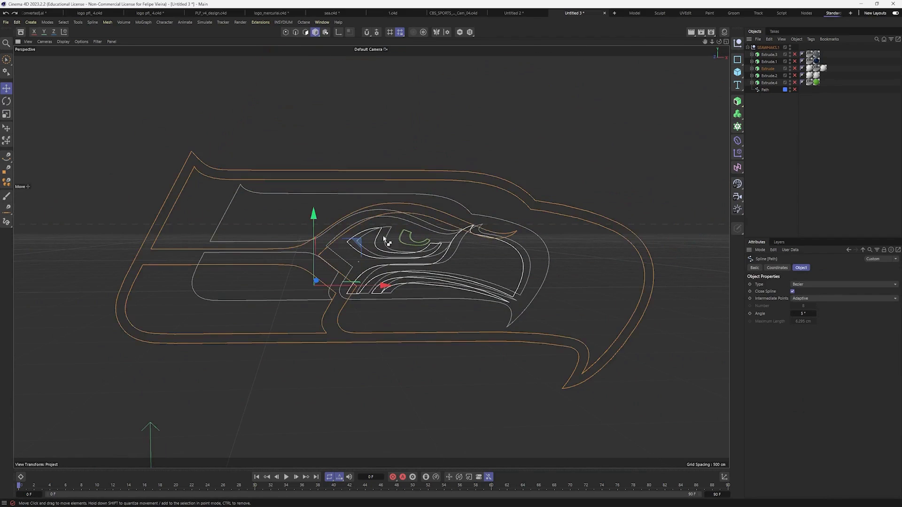
{"action": "key", "text": "ctrl+z"}
Move the outer outline spline aside from the other splines and select the green eye spline of Extrude.4
{"action": "left_click_drag", "start_coordinate": [352, 259], "coordinate": [332, 294], "text": "alt"}
{"action": "left_click_drag", "start_coordinate": [311, 263], "coordinate": [493, 217]}
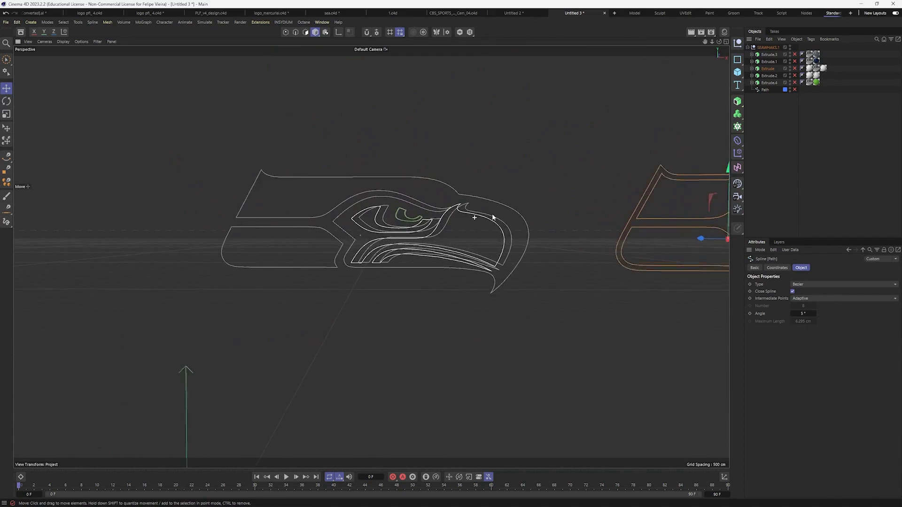
{"action": "left_click", "coordinate": [400, 216]}
{"action": "scroll", "coordinate": [489, 197], "scroll_direction": "up", "scroll_amount": 4}
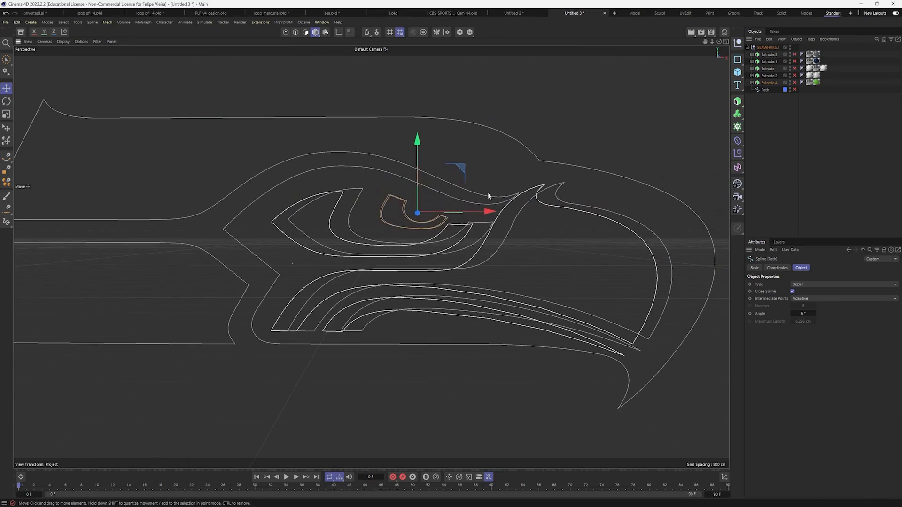
Try moving the Extrude.2 spline around the eye and beak out of place and undo the moves
{"action": "left_click", "coordinate": [347, 222]}
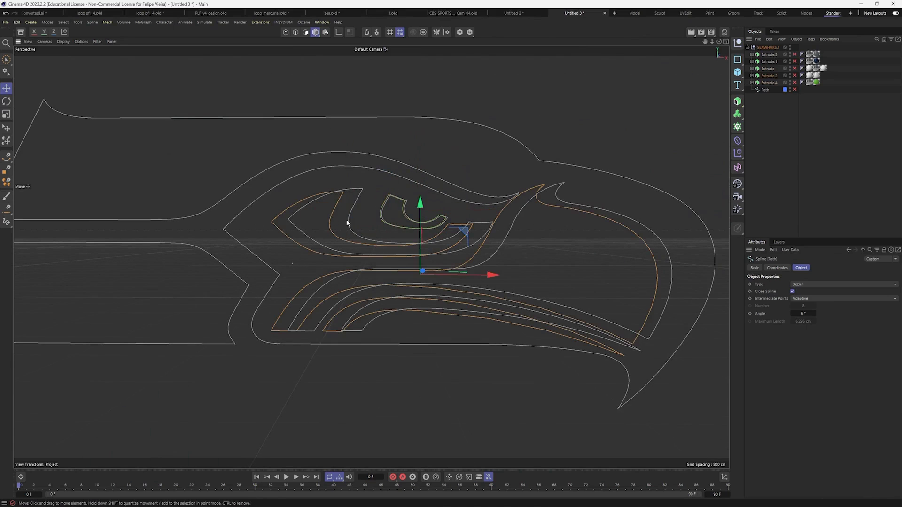
{"action": "left_click_drag", "start_coordinate": [428, 250], "coordinate": [463, 221]}
{"action": "key", "text": "ctrl+z"}
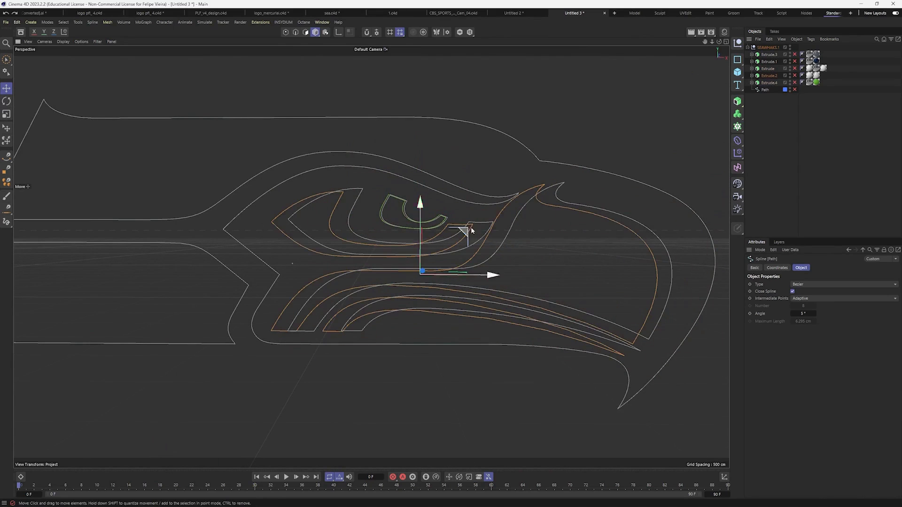
{"action": "left_click_drag", "start_coordinate": [555, 201], "coordinate": [557, 200]}
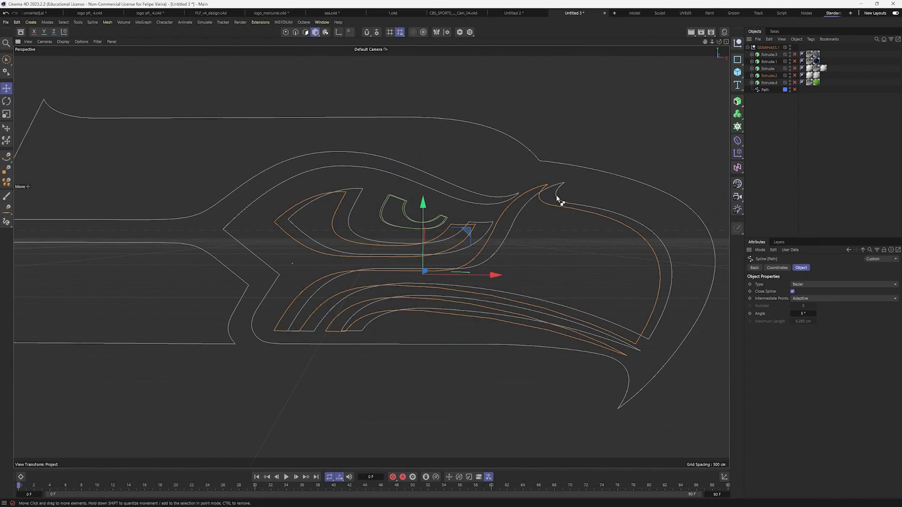
{"action": "key", "text": "ctrl+z"}
Try moving the spline above the eye and the spline near the cheek out of place, and undo the moves
{"action": "left_click", "coordinate": [484, 204]}
{"action": "middle_click_drag", "start_coordinate": [311, 223], "coordinate": [398, 229], "text": "alt"}
{"action": "left_click_drag", "start_coordinate": [384, 234], "coordinate": [386, 187]}
{"action": "key", "text": "ctrl+z"}
{"action": "left_click", "coordinate": [331, 312]}
{"action": "left_click_drag", "start_coordinate": [324, 299], "coordinate": [441, 265]}
{"action": "key", "text": "ctrl+z"}
{"action": "key", "text": "ctrl+z"}
{"action": "key", "text": "ctrl+z"}
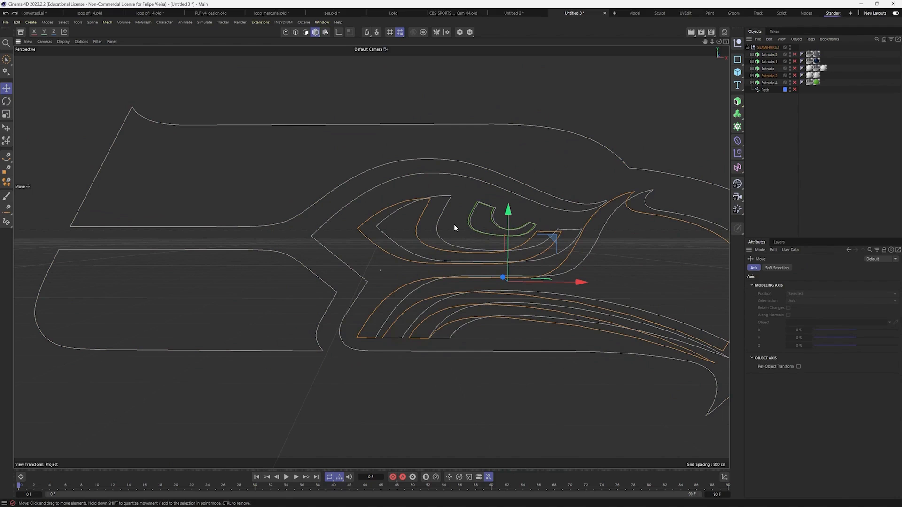
Re-enable all the extrudes and the Path spline, and examine the bevelled relief from the hawk's neck to its beak
{"action": "left_click_drag", "start_coordinate": [794, 54], "coordinate": [793, 90]}
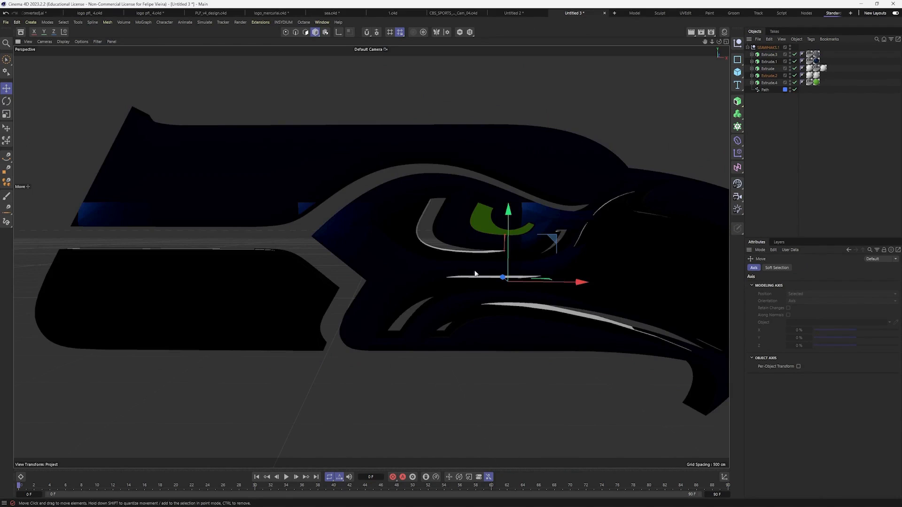
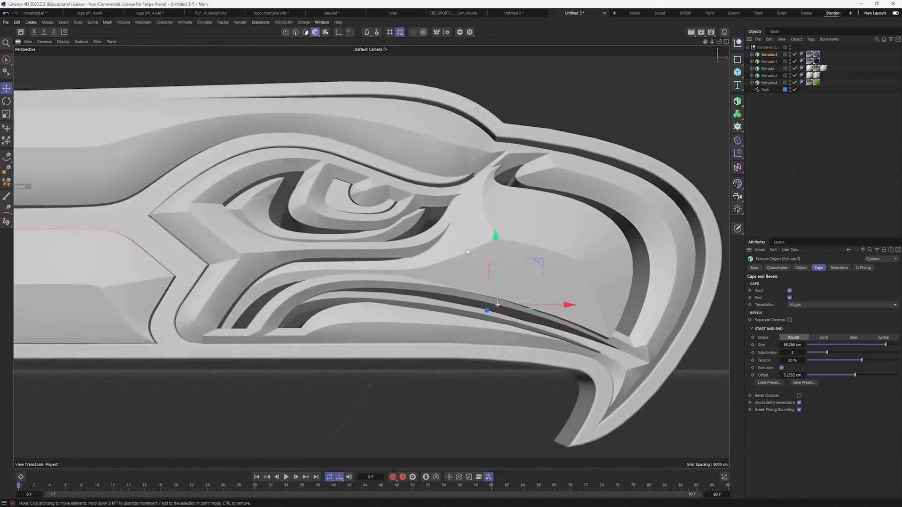
{"action": "left_click_drag", "start_coordinate": [459, 277], "coordinate": [255, 86], "text": "alt"}
{"action": "middle_click_drag", "start_coordinate": [265, 110], "coordinate": [233, 159], "text": "alt"}
{"action": "left_click_drag", "start_coordinate": [390, 353], "coordinate": [356, 360], "text": "alt"}
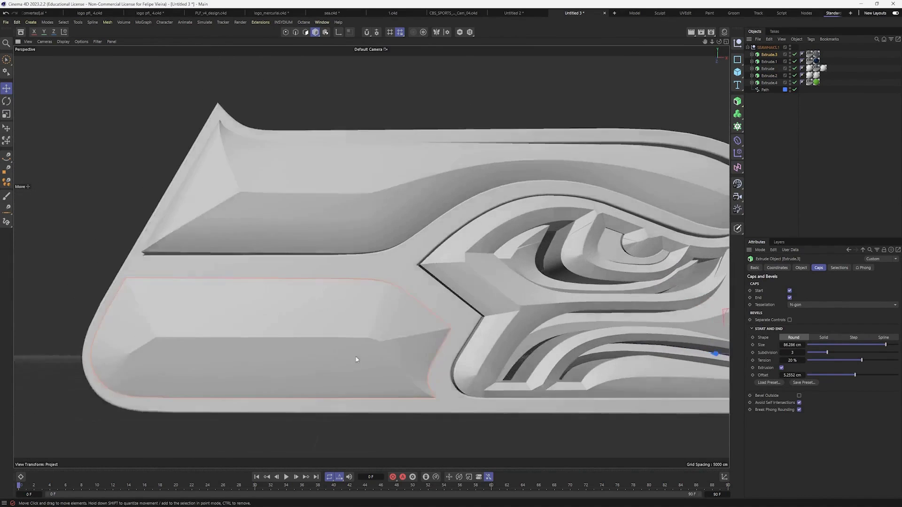
{"action": "middle_click_drag", "start_coordinate": [357, 361], "coordinate": [235, 391], "text": "alt"}
{"action": "left_click_drag", "start_coordinate": [354, 192], "coordinate": [268, 212], "text": "alt"}
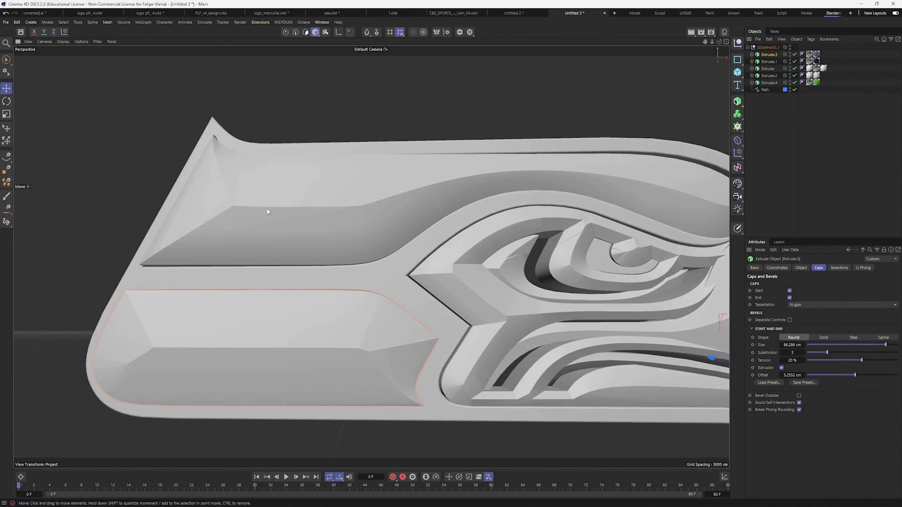
{"action": "left_click_drag", "start_coordinate": [321, 216], "coordinate": [586, 212], "text": "alt"}
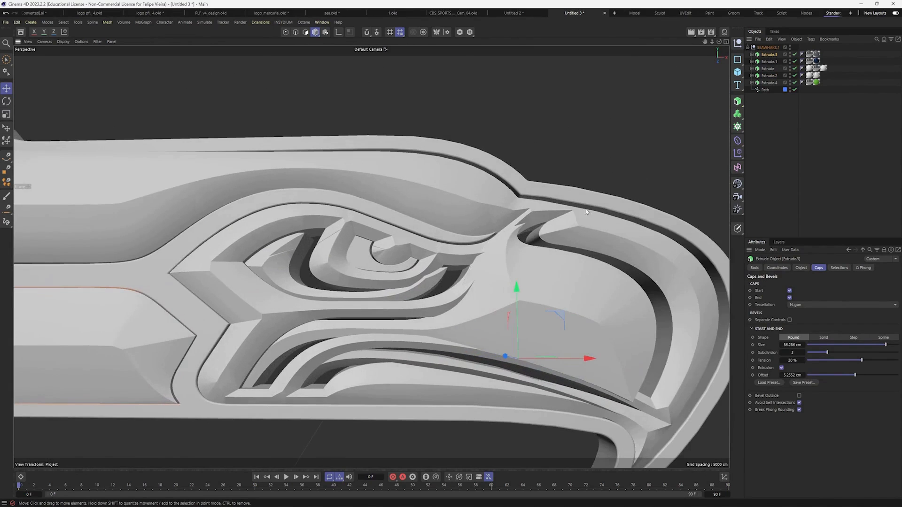
{"action": "middle_click_drag", "start_coordinate": [533, 221], "coordinate": [620, 193], "text": "alt"}
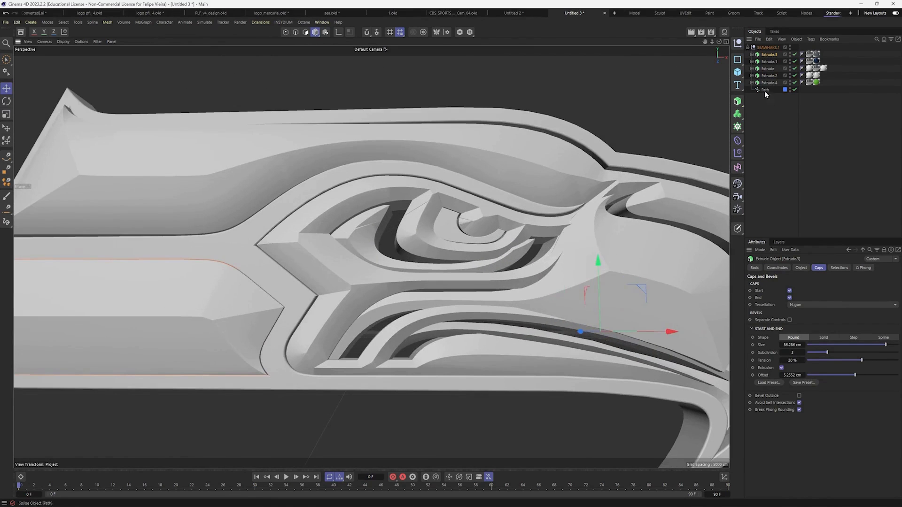
Select Extrude.3 and try its bevel without the Extrusion option, turning the option back on
{"action": "left_click", "coordinate": [767, 114]}
{"action": "left_click", "coordinate": [765, 56]}
{"action": "middle_click_drag", "start_coordinate": [630, 281], "coordinate": [572, 269], "text": "alt"}
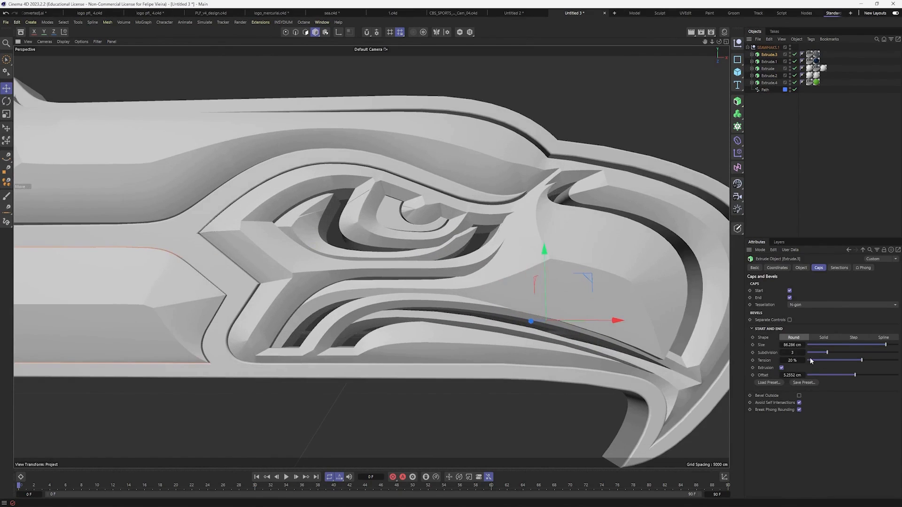
{"action": "left_click", "coordinate": [782, 368]}
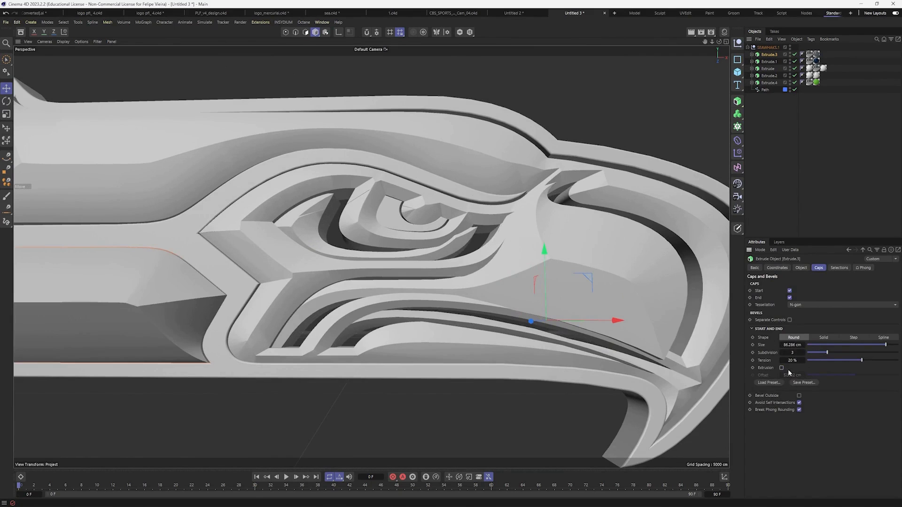
{"action": "left_click", "coordinate": [782, 367]}
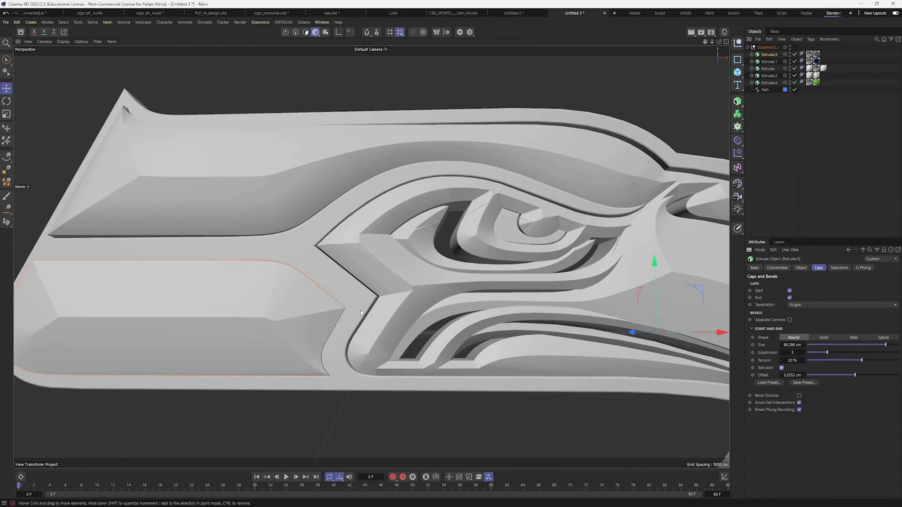
Try Extrude.3's bevel with Extrusion off and a tension of -80%, undo the tension change and re-enable Extrusion
{"action": "middle_click_drag", "start_coordinate": [194, 271], "coordinate": [333, 275], "text": "alt"}
{"action": "left_click_drag", "start_coordinate": [334, 275], "coordinate": [333, 229], "text": "alt"}
{"action": "scroll", "coordinate": [411, 268], "scroll_direction": "up", "scroll_amount": 3}
{"action": "left_click_drag", "start_coordinate": [411, 268], "coordinate": [446, 235], "text": "alt"}
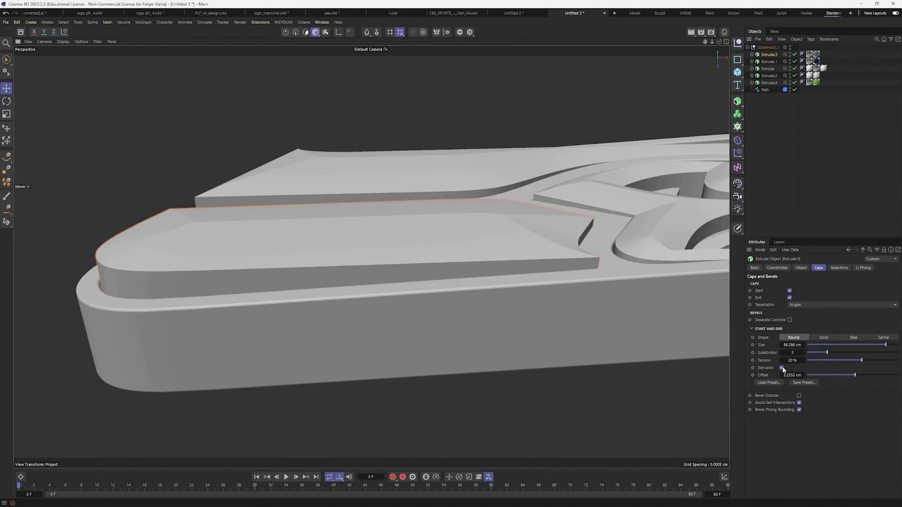
{"action": "left_click", "coordinate": [782, 368]}
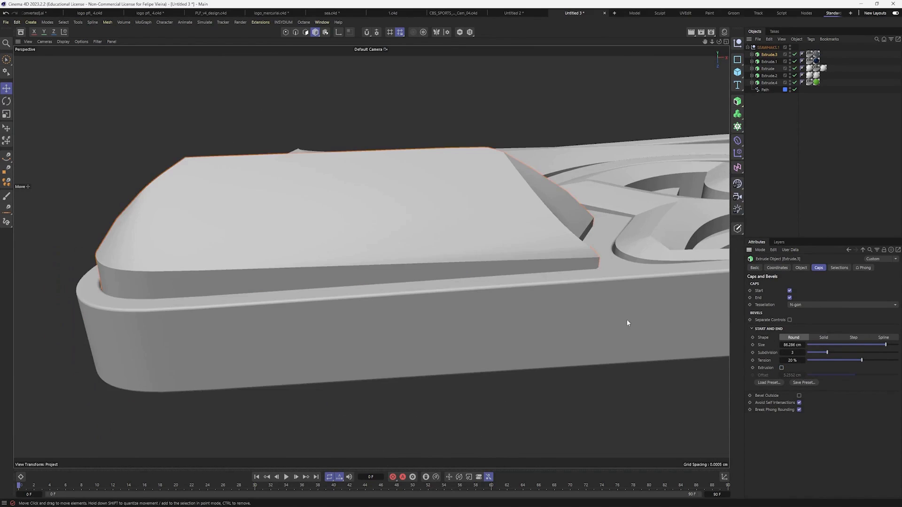
{"action": "middle_click_drag", "start_coordinate": [521, 199], "coordinate": [483, 223], "text": "alt"}
{"action": "left_click_drag", "start_coordinate": [397, 198], "coordinate": [396, 217], "text": "alt"}
{"action": "left_click_drag", "start_coordinate": [858, 363], "coordinate": [818, 367]}
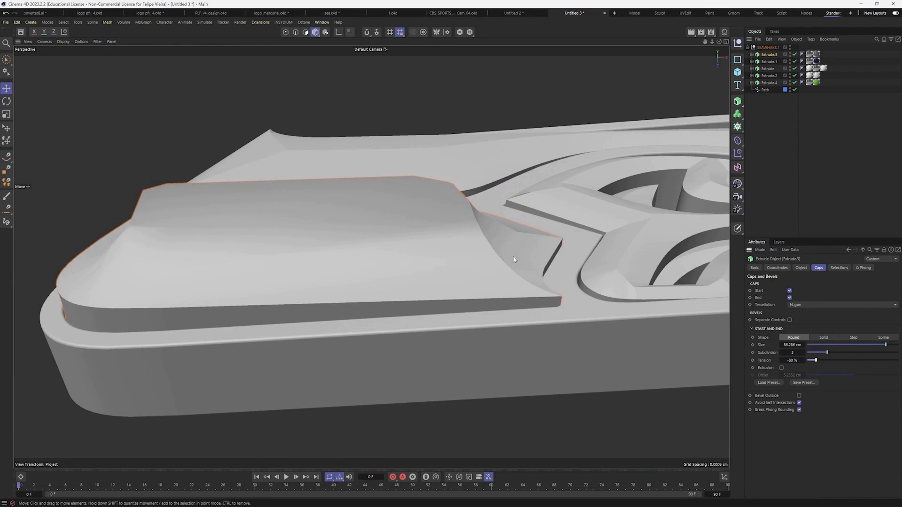
{"action": "key", "text": "ctrl+z"}
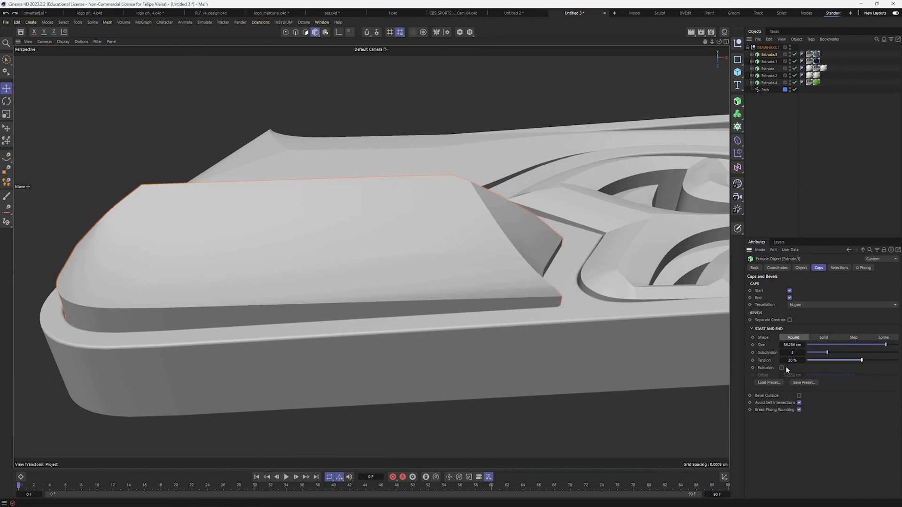
{"action": "left_click", "coordinate": [781, 368]}
Try changing the bevel offset of Extrude.3 and undo the change
{"action": "left_click_drag", "start_coordinate": [372, 242], "coordinate": [405, 208], "text": "alt"}
{"action": "left_click_drag", "start_coordinate": [471, 258], "coordinate": [458, 331], "text": "alt"}
{"action": "mouse_move", "coordinate": [855, 375]}
{"action": "left_mouse_down"}
{"action": "mouse_move", "coordinate": [843, 375]}
{"action": "mouse_move", "coordinate": [875, 383]}
{"action": "mouse_move", "coordinate": [853, 376]}
{"action": "left_mouse_up"}
{"action": "key", "text": "ctrl+z"}
{"action": "left_click_drag", "start_coordinate": [612, 347], "coordinate": [581, 306], "text": "alt"}
{"action": "middle_click_drag", "start_coordinate": [580, 306], "coordinate": [583, 407], "text": "alt"}
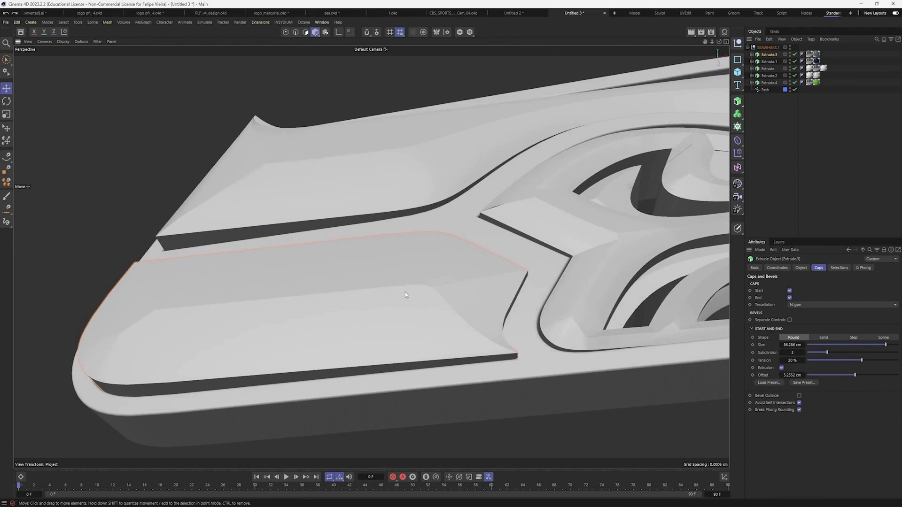
Display the mesh lines on the model and set Extrude.3's bevel size to 55.58 cm and its subdivision to 10
{"action": "middle_click_drag", "start_coordinate": [541, 299], "coordinate": [534, 298], "text": "alt"}
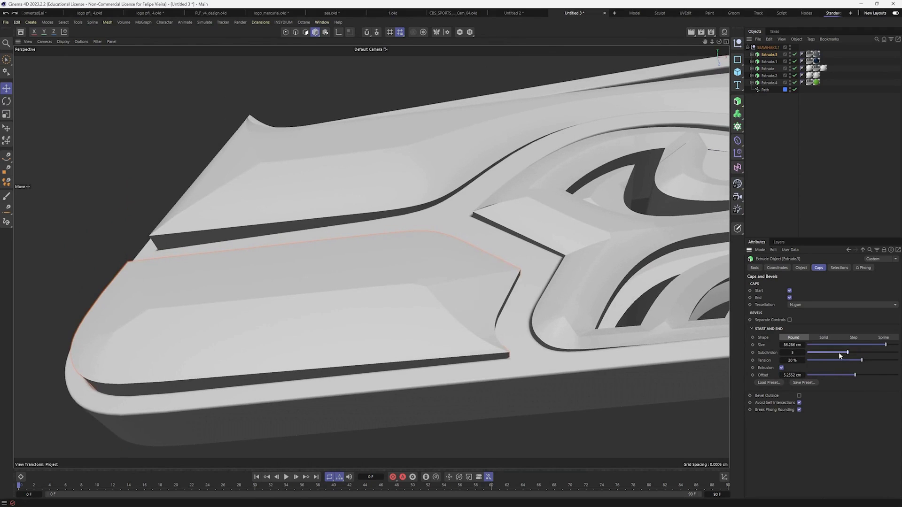
{"action": "key", "text": "n"}
{"action": "key", "text": "b"}
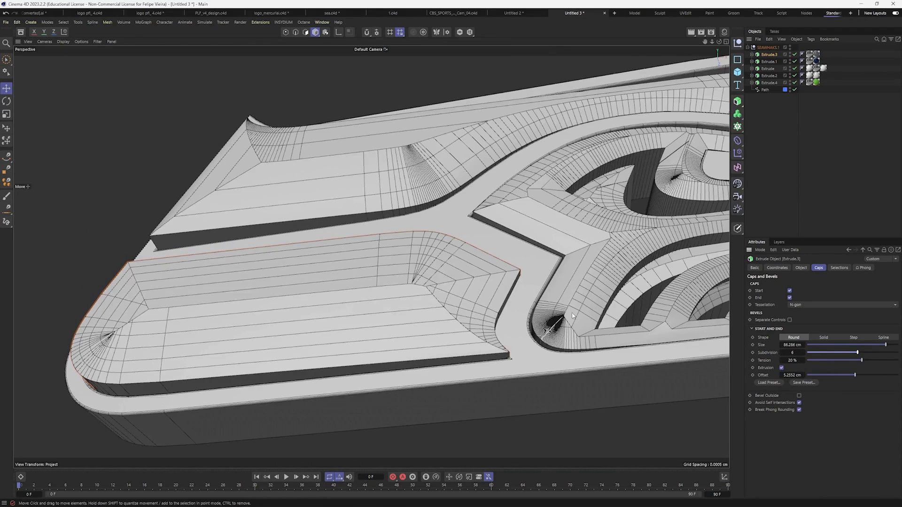
{"action": "left_click_drag", "start_coordinate": [857, 355], "coordinate": [898, 357]}
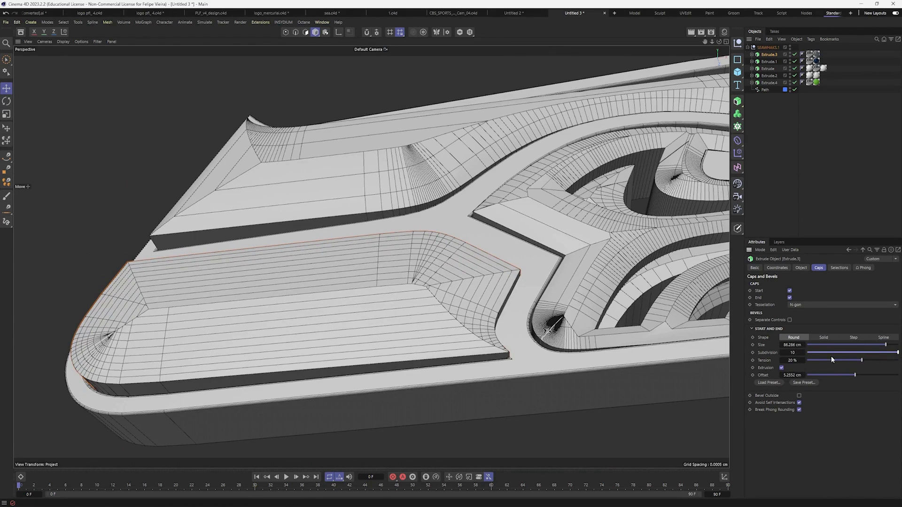
{"action": "mouse_move", "coordinate": [821, 349]}
{"action": "left_mouse_down"}
{"action": "mouse_move", "coordinate": [807, 348]}
{"action": "mouse_move", "coordinate": [858, 348]}
{"action": "mouse_move", "coordinate": [808, 353]}
{"action": "left_mouse_up"}
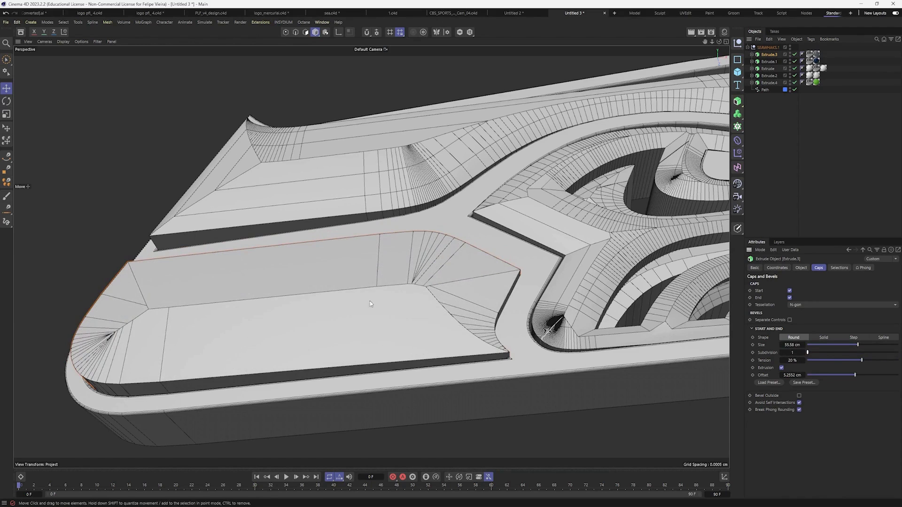
{"action": "left_click_drag", "start_coordinate": [824, 352], "coordinate": [898, 353]}
Examine the mesh lines around the eye and beak, select Extrude.1, and view the whole hawk head from a low angle
{"action": "middle_click_drag", "start_coordinate": [427, 309], "coordinate": [324, 308], "text": "alt"}
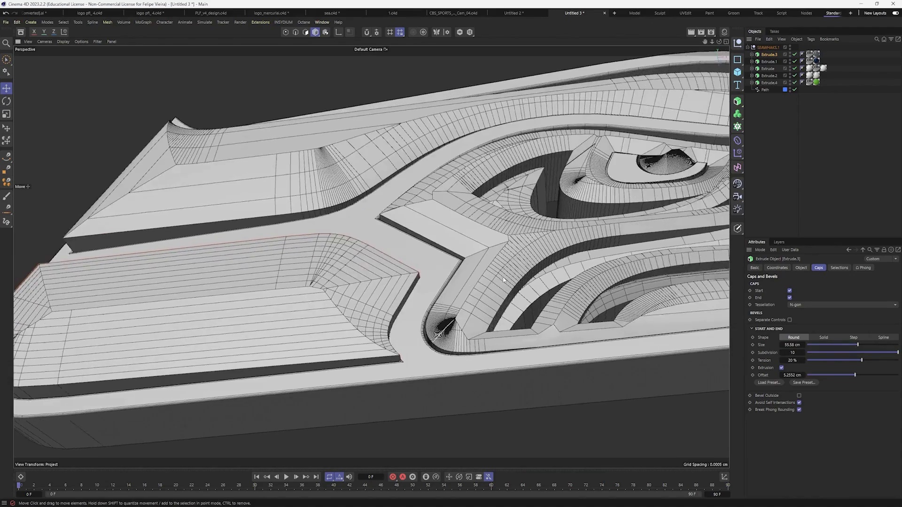
{"action": "left_click_drag", "start_coordinate": [451, 301], "coordinate": [385, 291], "text": "alt"}
{"action": "middle_click_drag", "start_coordinate": [478, 295], "coordinate": [324, 314], "text": "alt"}
{"action": "left_click_drag", "start_coordinate": [525, 290], "coordinate": [525, 319], "text": "alt"}
{"action": "middle_click_drag", "start_coordinate": [524, 290], "coordinate": [402, 319], "text": "alt"}
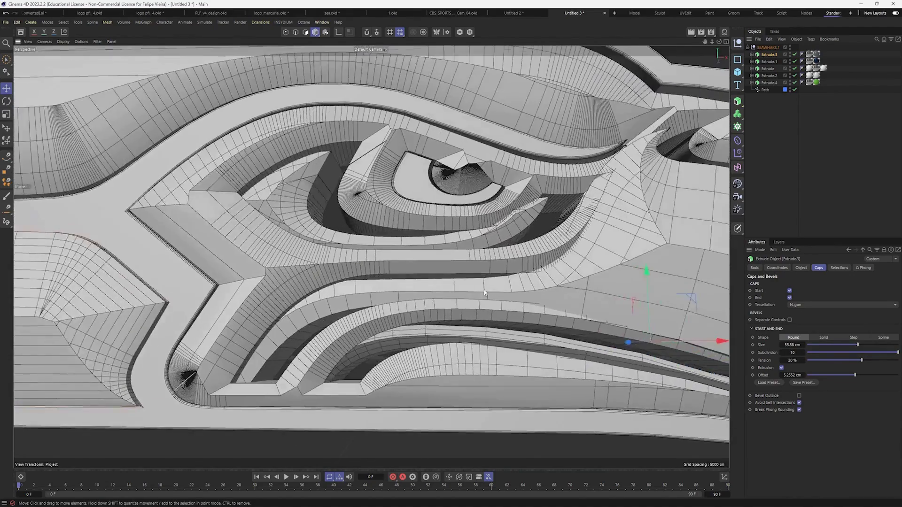
{"action": "left_click_drag", "start_coordinate": [402, 319], "coordinate": [453, 297], "text": "alt"}
{"action": "middle_click_drag", "start_coordinate": [483, 223], "coordinate": [442, 237], "text": "alt"}
{"action": "left_click_drag", "start_coordinate": [442, 238], "coordinate": [438, 229], "text": "alt"}
{"action": "left_click", "coordinate": [388, 178]}
{"action": "left_click_drag", "start_coordinate": [428, 192], "coordinate": [436, 214]}
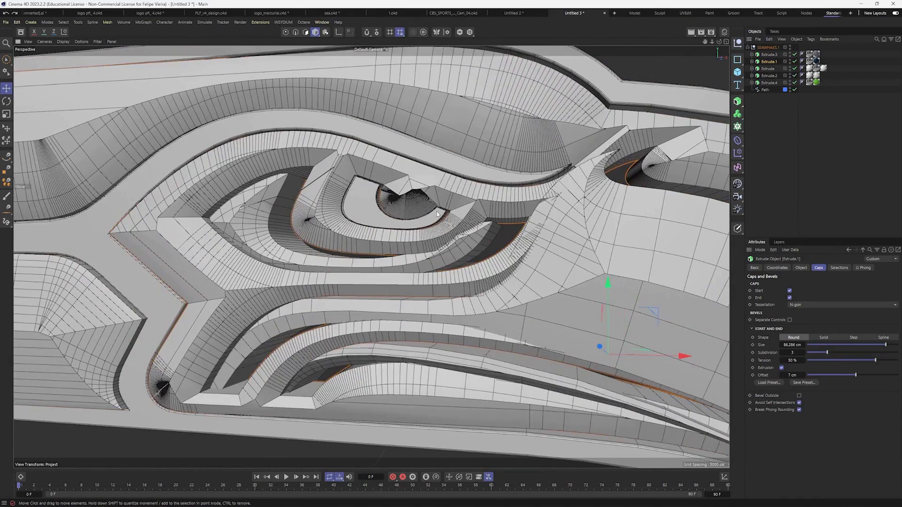
{"action": "scroll", "coordinate": [497, 212], "scroll_direction": "down", "scroll_amount": 5}
{"action": "left_click_drag", "start_coordinate": [497, 212], "coordinate": [502, 308], "text": "alt"}
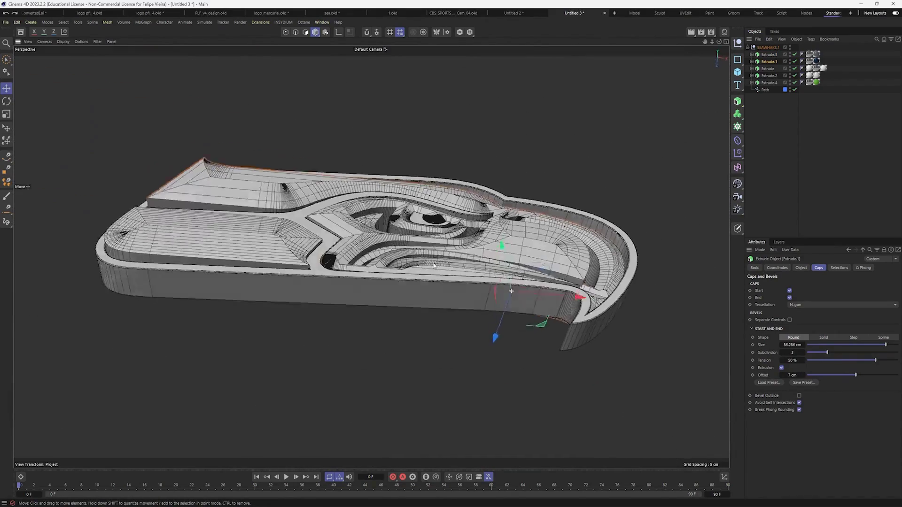
Switch to the Viking logo scene 1.c4d and examine its layered pieces up close from angled views
{"action": "left_click", "coordinate": [384, 327]}
{"action": "left_click_drag", "start_coordinate": [385, 327], "coordinate": [402, 338]}
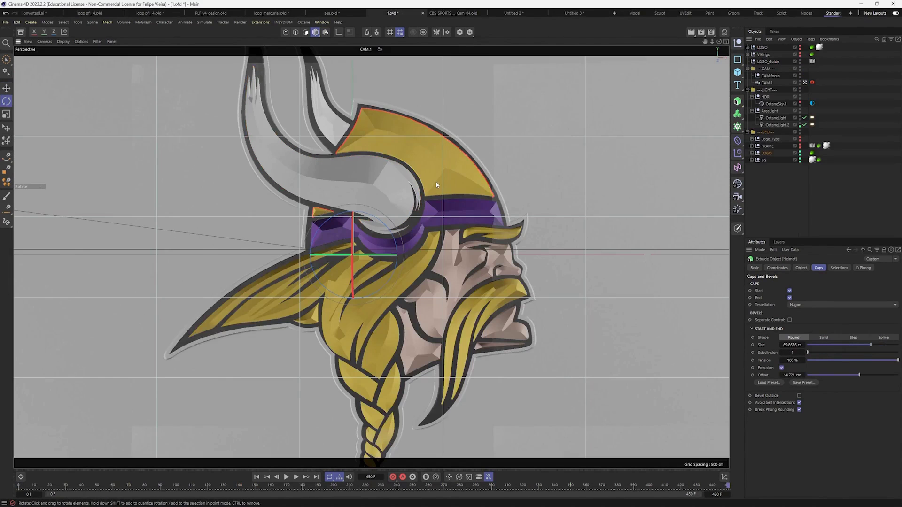
{"action": "left_click_drag", "start_coordinate": [386, 289], "coordinate": [363, 301], "text": "alt"}
{"action": "right_click_drag", "start_coordinate": [363, 301], "coordinate": [362, 302], "text": "alt"}
{"action": "left_click_drag", "start_coordinate": [362, 303], "coordinate": [362, 305], "text": "alt"}
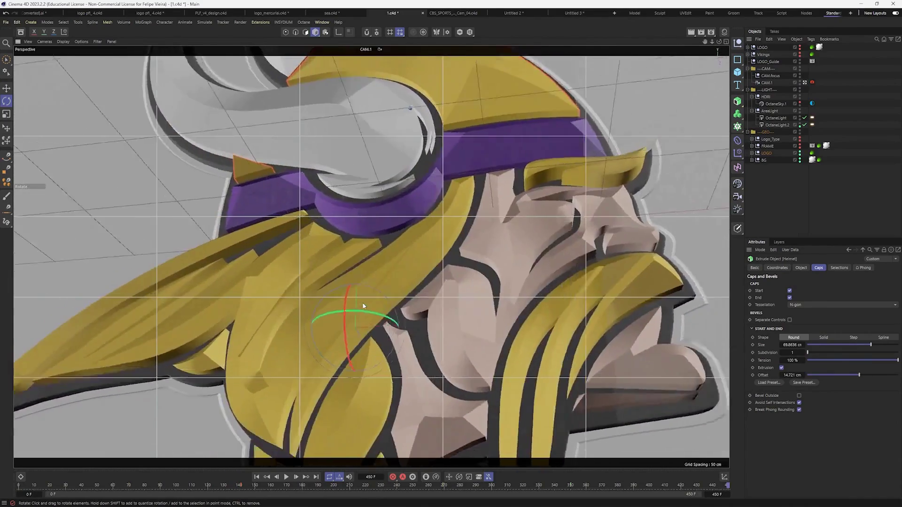
{"action": "right_click_drag", "start_coordinate": [363, 305], "coordinate": [360, 305], "text": "alt"}
{"action": "left_click_drag", "start_coordinate": [360, 305], "coordinate": [356, 306], "text": "alt"}
{"action": "right_click_drag", "start_coordinate": [355, 306], "coordinate": [355, 307], "text": "alt"}
{"action": "left_click_drag", "start_coordinate": [355, 306], "coordinate": [355, 306], "text": "alt"}
{"action": "left_click_drag", "start_coordinate": [105, 211], "coordinate": [101, 211], "text": "alt"}
Select the Helmet extrude of the Viking logo, expand the LOGO hierarchy and display the mesh lines on the model
{"action": "left_click", "coordinate": [8, 61]}
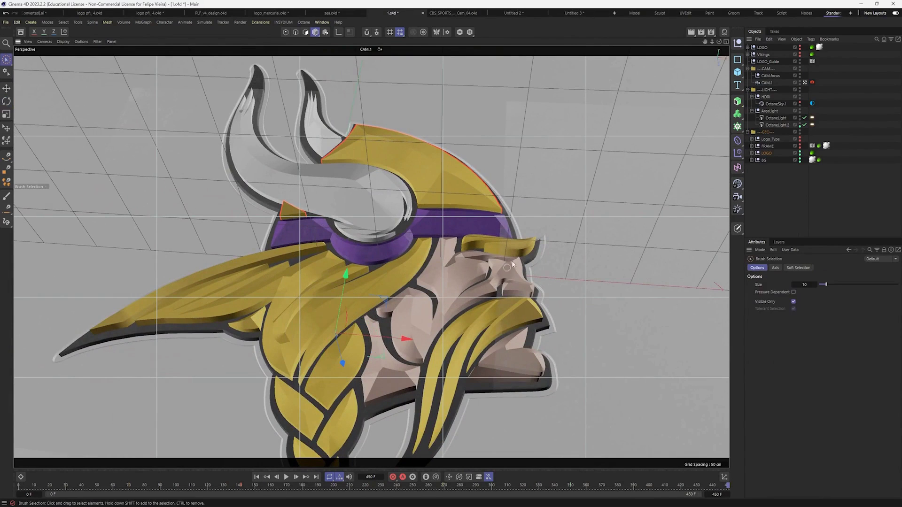
{"action": "left_click", "coordinate": [433, 177]}
{"action": "left_click_drag", "start_coordinate": [472, 207], "coordinate": [753, 159], "text": "alt"}
{"action": "left_click", "coordinate": [752, 153]}
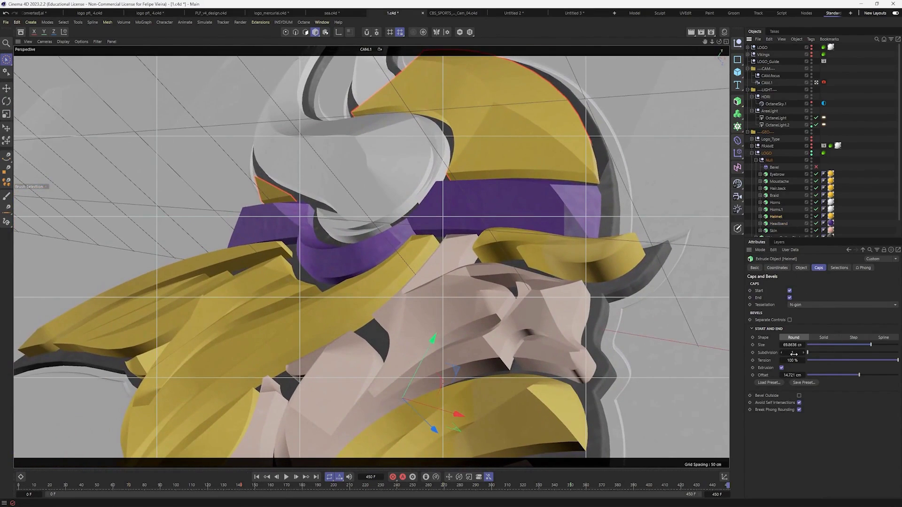
{"action": "key", "text": "n"}
{"action": "key", "text": "b"}
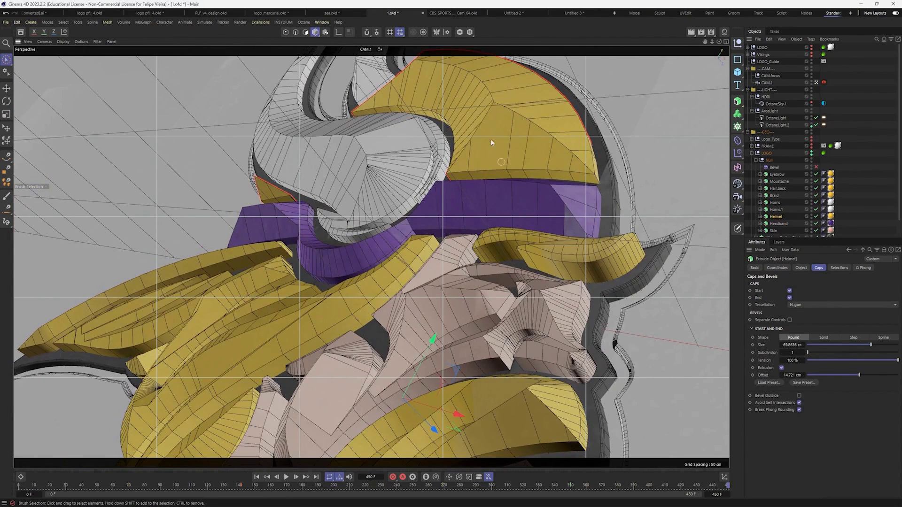
Select the Skin extrude of the face and try a bevel offset of 9.62 cm
{"action": "left_click_drag", "start_coordinate": [475, 103], "coordinate": [503, 257], "text": "alt"}
{"action": "left_click_drag", "start_coordinate": [474, 349], "coordinate": [421, 402], "text": "alt"}
{"action": "left_click", "coordinate": [415, 409]}
{"action": "left_click_drag", "start_coordinate": [672, 364], "coordinate": [508, 378], "text": "alt"}
{"action": "left_click", "coordinate": [474, 332]}
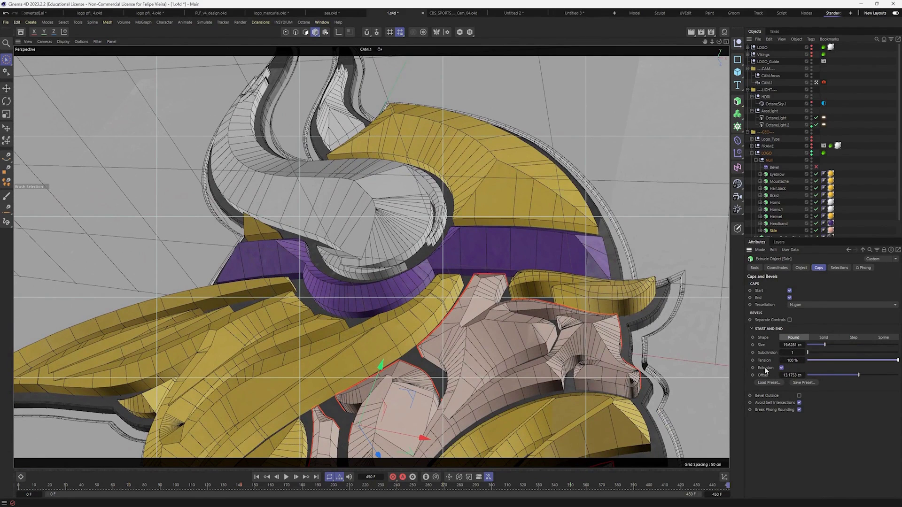
{"action": "left_click_drag", "start_coordinate": [853, 376], "coordinate": [856, 379]}
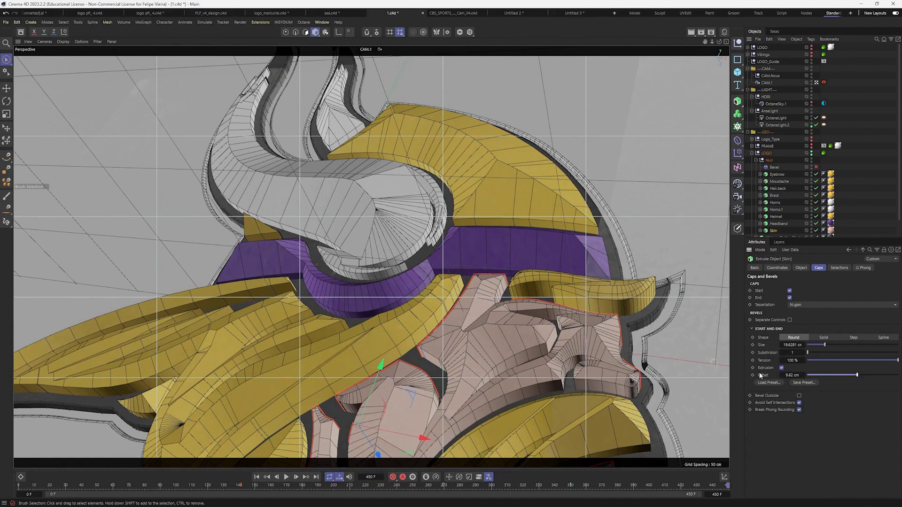
Try moving the purple Headband extrude and undo the move
{"action": "left_click_drag", "start_coordinate": [566, 308], "coordinate": [343, 259], "text": "alt"}
{"action": "left_click", "coordinate": [345, 254]}
{"action": "key", "text": "e"}
{"action": "left_click_drag", "start_coordinate": [346, 258], "coordinate": [375, 246]}
{"action": "key", "text": "ctrl+z"}
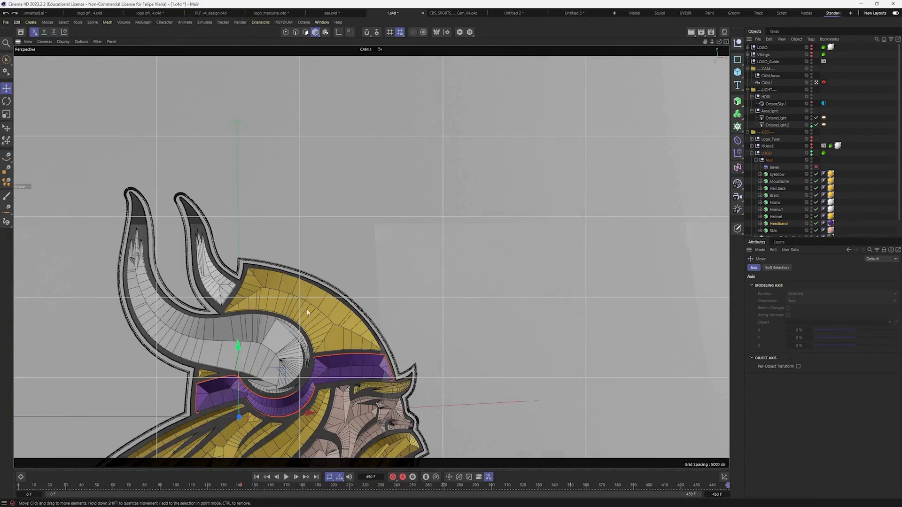
Delete the headband, helmet, both horn pieces and the back hair from the Viking logo
{"action": "key", "text": "Delete"}
{"action": "left_click", "coordinate": [328, 337]}
{"action": "key", "text": "Delete"}
{"action": "left_click", "coordinate": [255, 361]}
{"action": "key", "text": "Delete"}
{"action": "left_click", "coordinate": [193, 347]}
{"action": "key", "text": "Delete"}
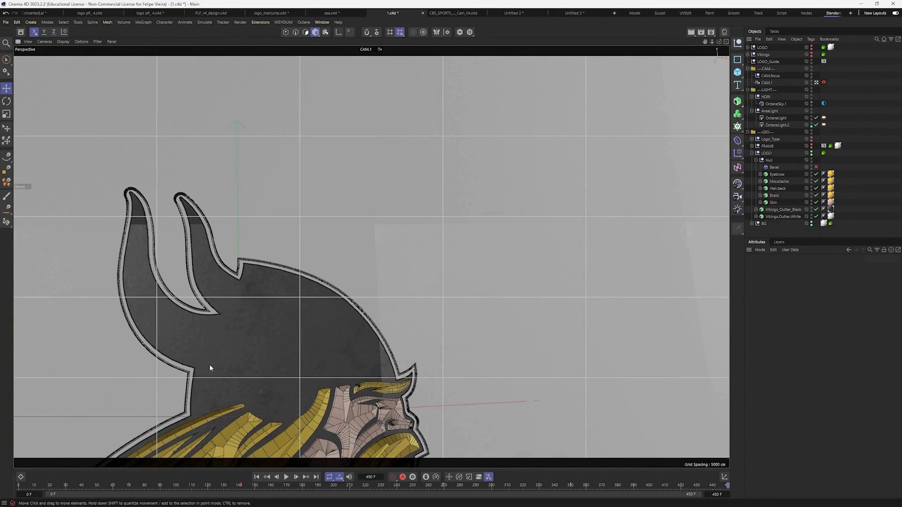
{"action": "middle_click_drag", "start_coordinate": [227, 356], "coordinate": [289, 176], "text": "alt"}
{"action": "left_click", "coordinate": [301, 253]}
{"action": "key", "text": "Delete"}
Delete the braid, skin, moustache and eyebrow extrudes so only the outer base layers are left
{"action": "left_click", "coordinate": [322, 333]}
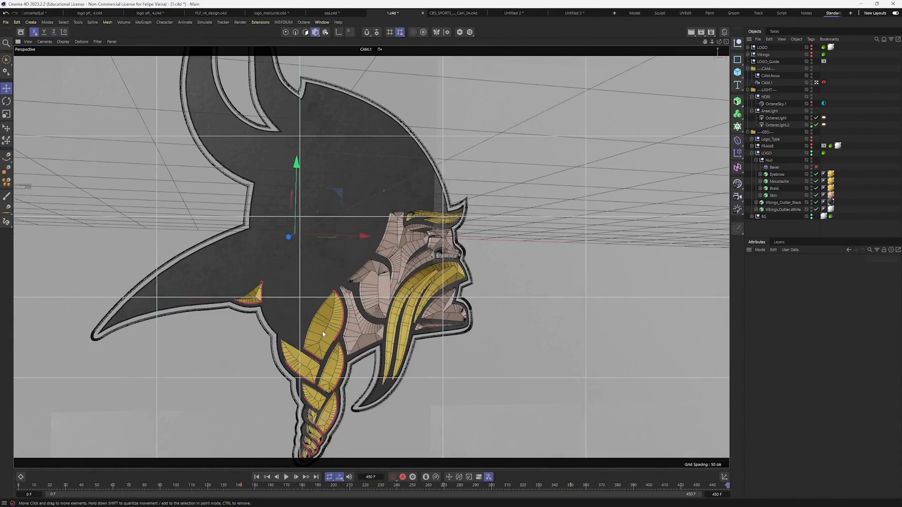
{"action": "key", "text": "Delete"}
{"action": "left_click", "coordinate": [365, 321]}
{"action": "key", "text": "Delete"}
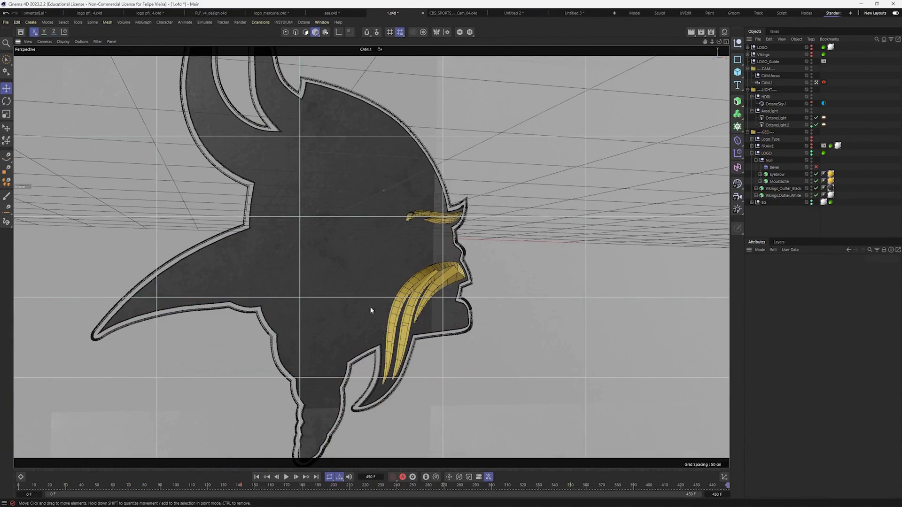
{"action": "left_click", "coordinate": [398, 308]}
{"action": "key", "text": "Delete"}
{"action": "left_click", "coordinate": [440, 223]}
{"action": "key", "text": "Delete"}
Try moving the black base layer Vikings_Outter_Black, undo the move and try the Rotate tool
{"action": "left_click", "coordinate": [321, 308]}
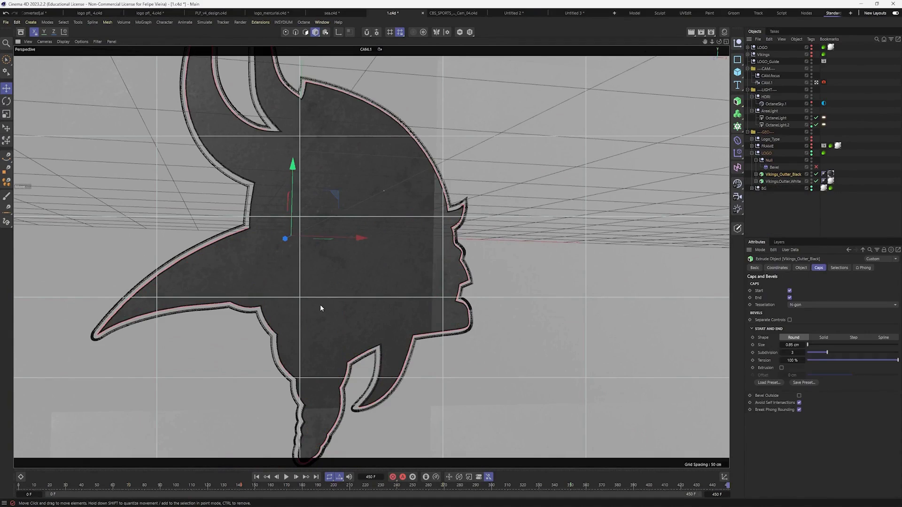
{"action": "key", "text": "e"}
{"action": "mouse_move", "coordinate": [309, 276]}
{"action": "left_mouse_down"}
{"action": "mouse_move", "coordinate": [458, 284]}
{"action": "mouse_move", "coordinate": [256, 239]}
{"action": "mouse_move", "coordinate": [336, 328]}
{"action": "mouse_move", "coordinate": [269, 277]}
{"action": "mouse_move", "coordinate": [317, 284]}
{"action": "left_mouse_up"}
{"action": "key", "text": "ctrl+z"}
{"action": "key", "text": "ctrl+z"}
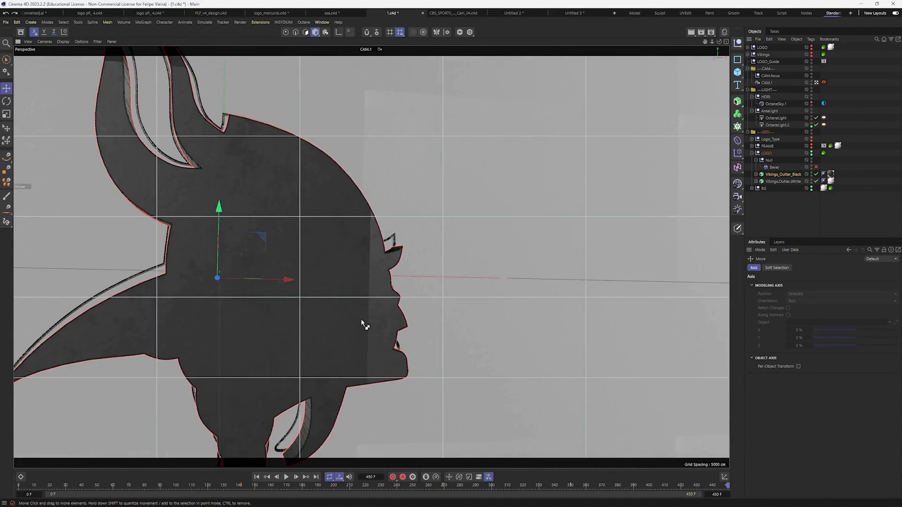
{"action": "key", "text": "r"}
{"action": "left_click_drag", "start_coordinate": [423, 269], "coordinate": [398, 273]}
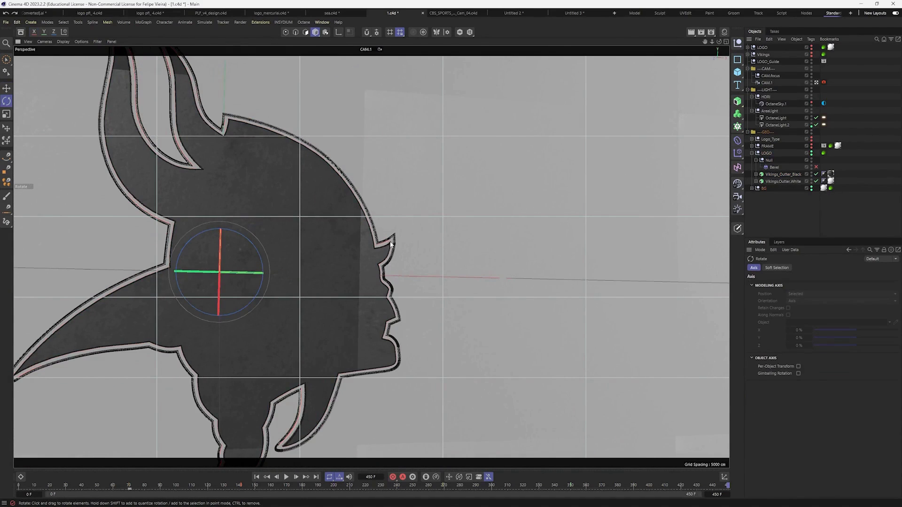
Undo the deletions to restore all the coloured parts of the Viking logo
{"action": "left_click", "coordinate": [337, 256]}
{"action": "mouse_move", "coordinate": [220, 278]}
{"action": "left_mouse_down", "text": "alt"}
{"action": "mouse_move", "coordinate": [182, 237]}
{"action": "mouse_move", "coordinate": [220, 298]}
{"action": "mouse_move", "coordinate": [242, 306]}
{"action": "mouse_move", "coordinate": [228, 286]}
{"action": "left_mouse_up", "text": "alt"}
{"action": "key", "text": "e"}
{"action": "scroll", "coordinate": [232, 304], "scroll_direction": "up", "scroll_amount": 3}
{"action": "key", "text": "ctrl+z"}
{"action": "key", "text": "ctrl+z"}
{"action": "key", "text": "ctrl+z"}
{"action": "key", "text": "ctrl+z"}
{"action": "key", "text": "ctrl+z"}
{"action": "key", "text": "ctrl+z"}
{"action": "key", "text": "ctrl+z"}
{"action": "key", "text": "ctrl+z"}
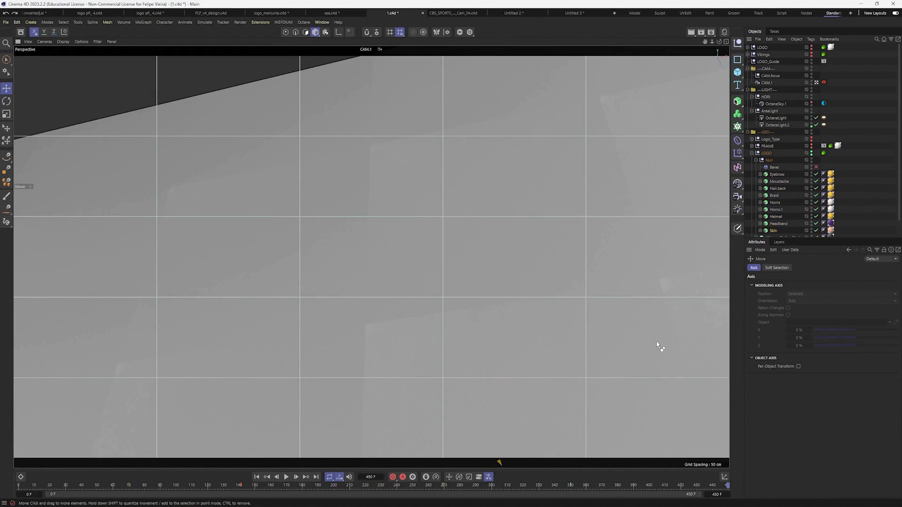
Frame the whole Viking logo in the camera view and open the Octane Live Viewer
{"action": "left_click", "coordinate": [412, 289]}
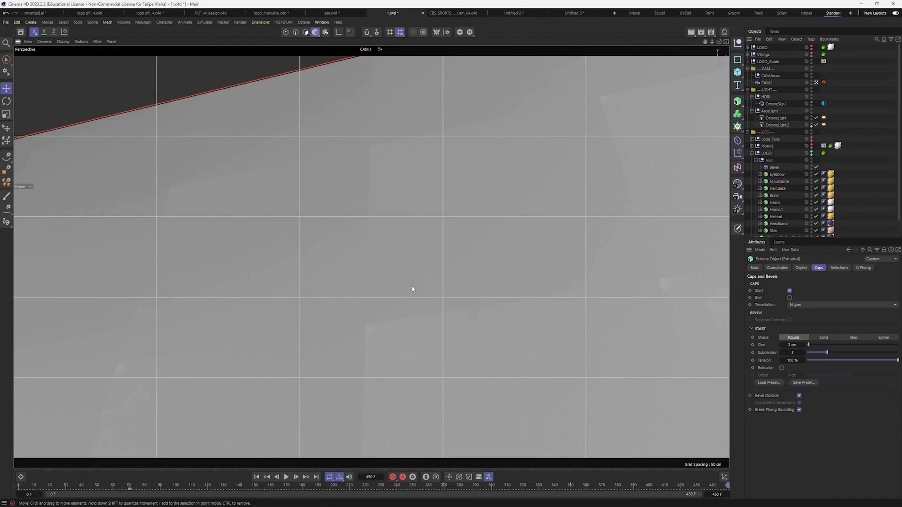
{"action": "scroll", "coordinate": [411, 293], "scroll_direction": "down", "scroll_amount": 10}
{"action": "scroll", "coordinate": [394, 303], "scroll_direction": "up", "scroll_amount": 5}
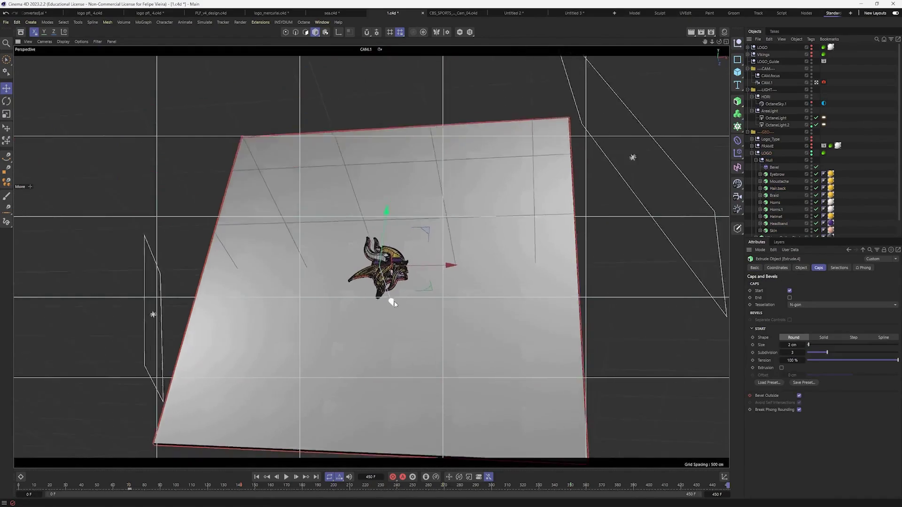
{"action": "scroll", "coordinate": [395, 305], "scroll_direction": "up", "scroll_amount": 10}
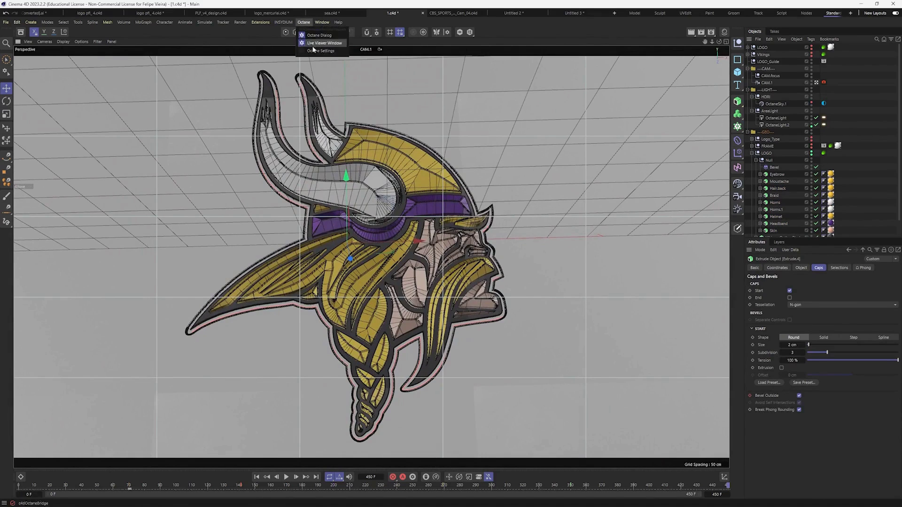
{"action": "left_click", "coordinate": [312, 46]}
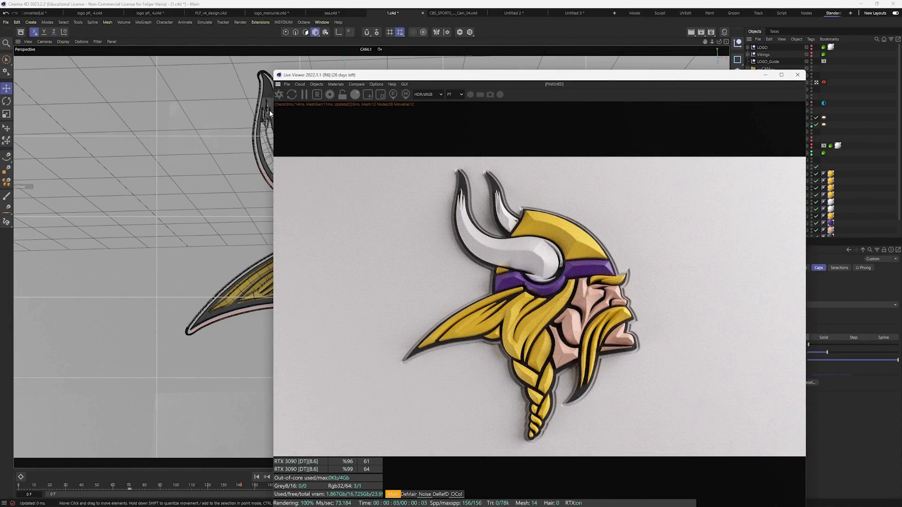
Examine the rendered Viking logo's bevels and layers from closer, angled views
{"action": "scroll", "coordinate": [221, 168], "scroll_direction": "up", "scroll_amount": 3}
{"action": "left_click_drag", "start_coordinate": [221, 167], "coordinate": [123, 213], "text": "alt"}
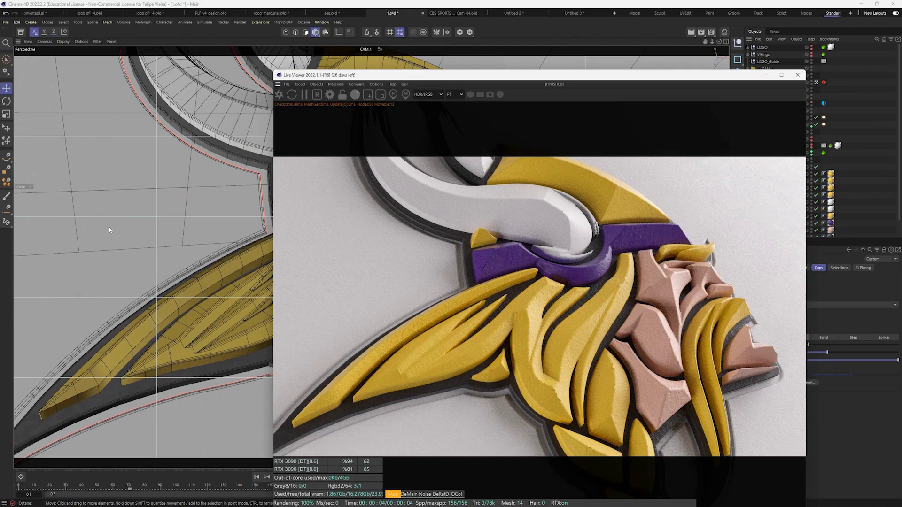
{"action": "left_click_drag", "start_coordinate": [109, 230], "coordinate": [109, 229], "text": "alt"}
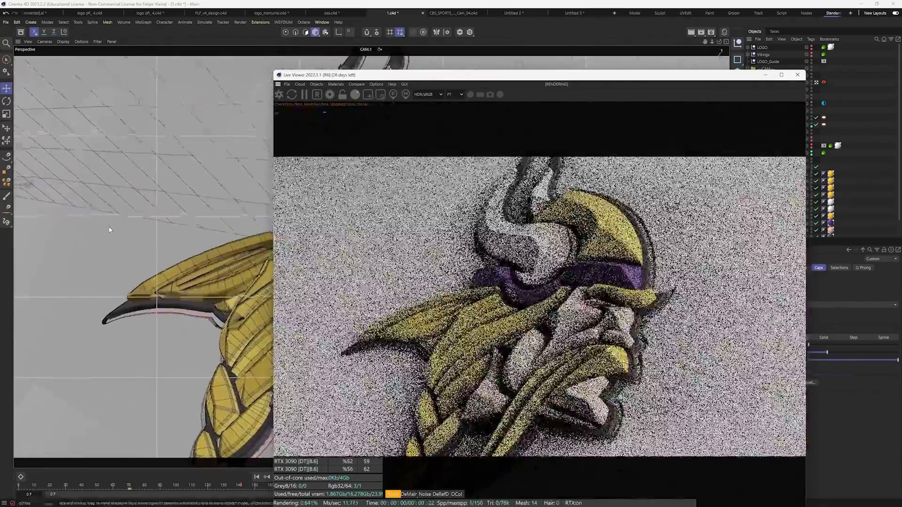